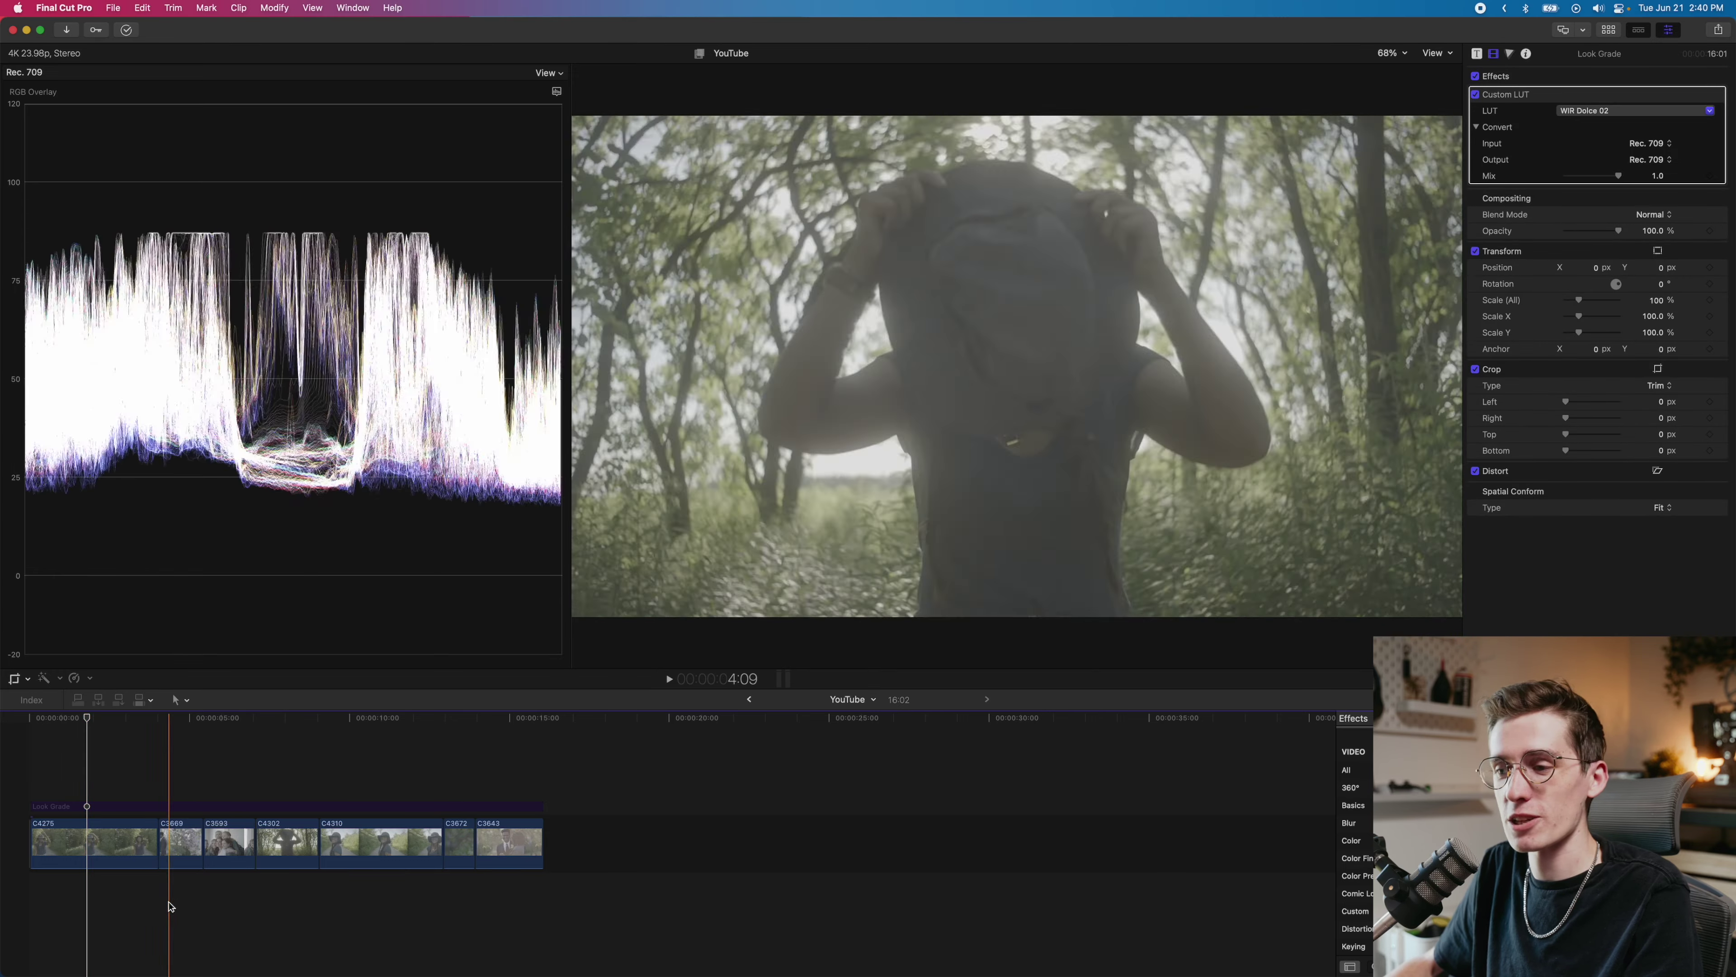
Step: Select clip C4275 and paste the ZlogColorGrading effect onto it with Cmd+Option+V
left_click(102, 845)
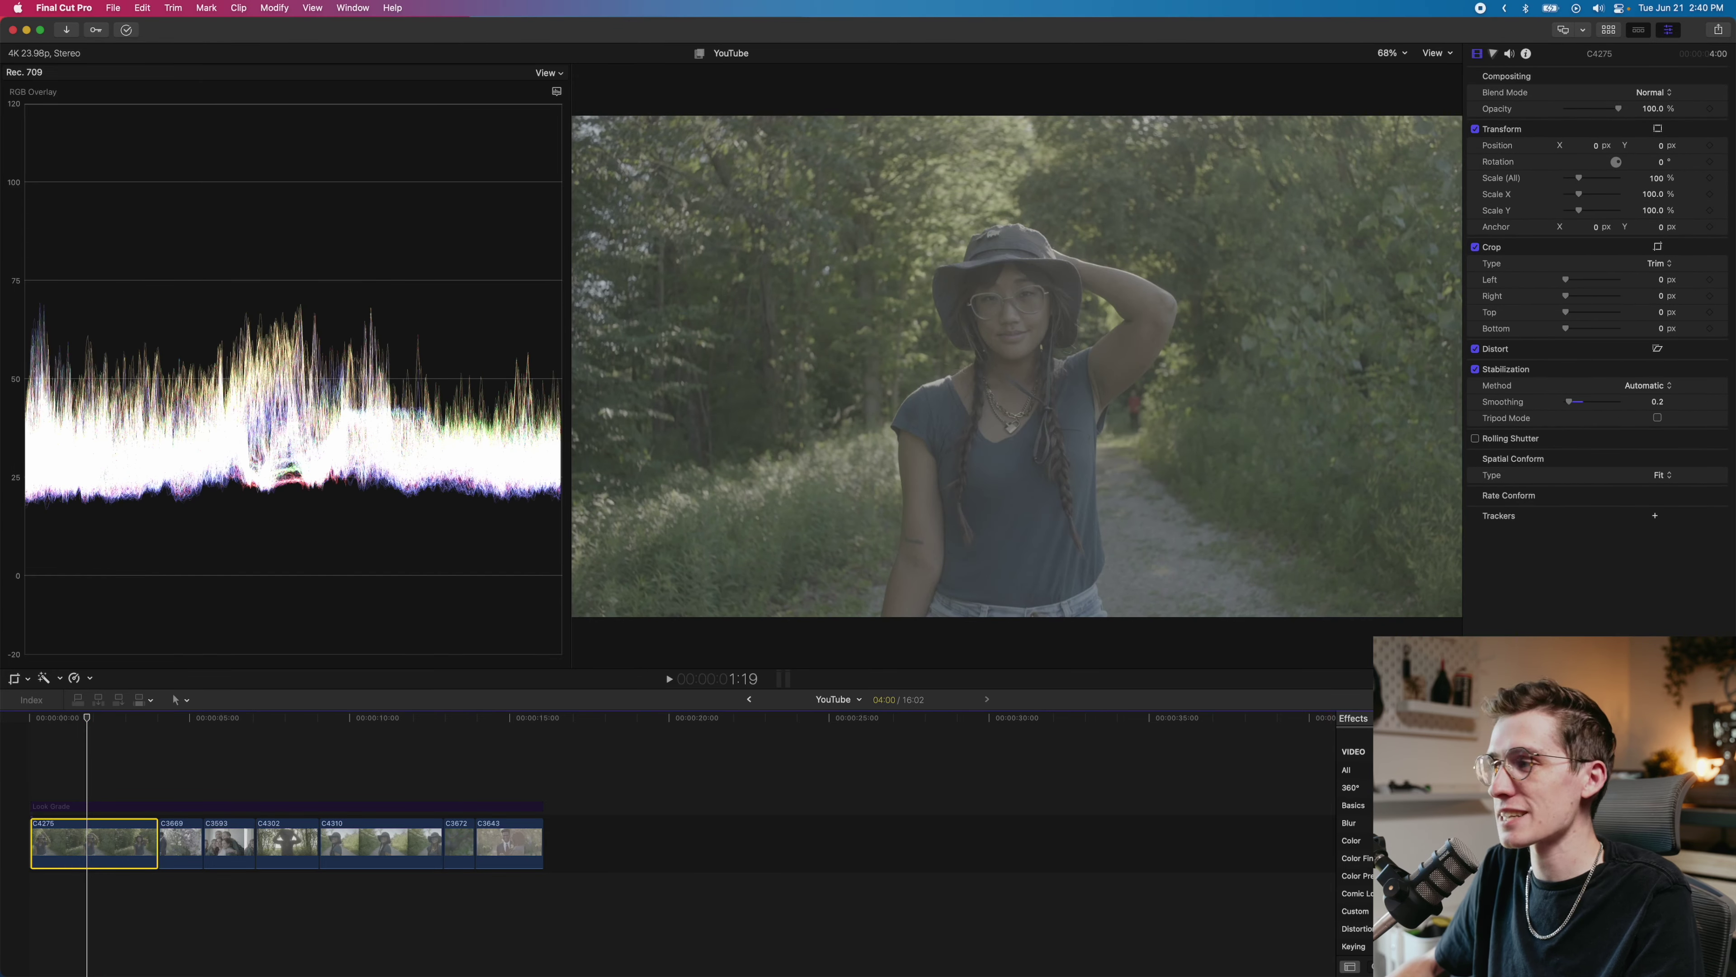
key("super+alt+v")
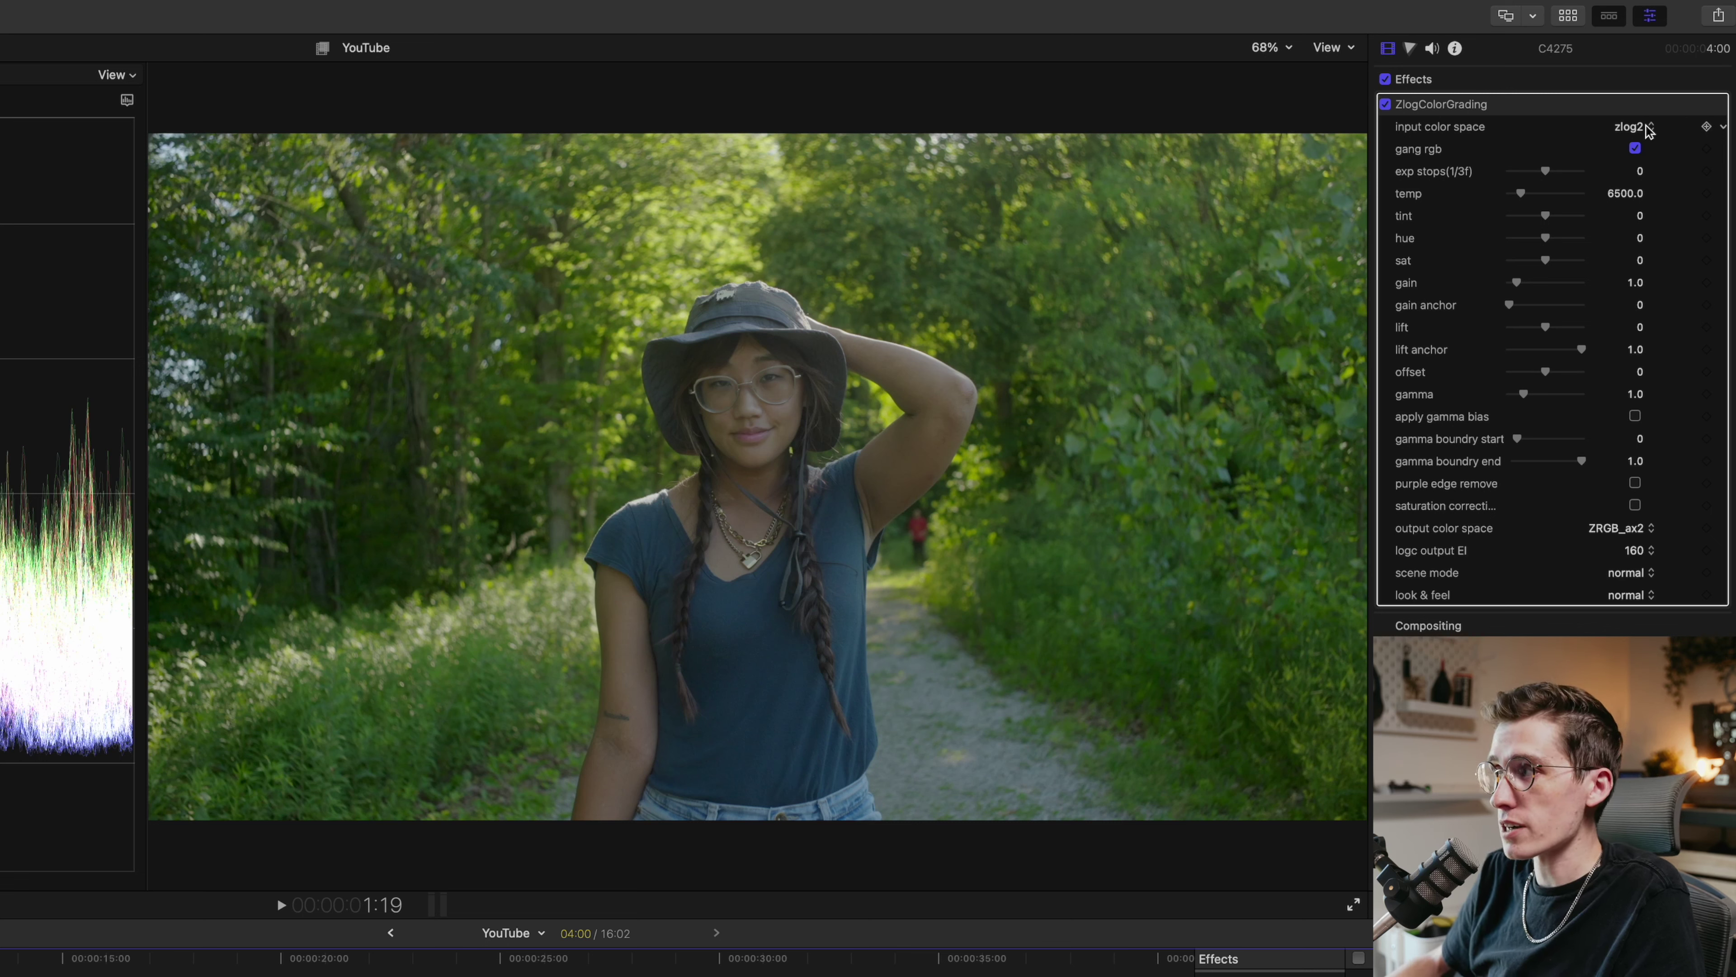
left_click(1648, 128)
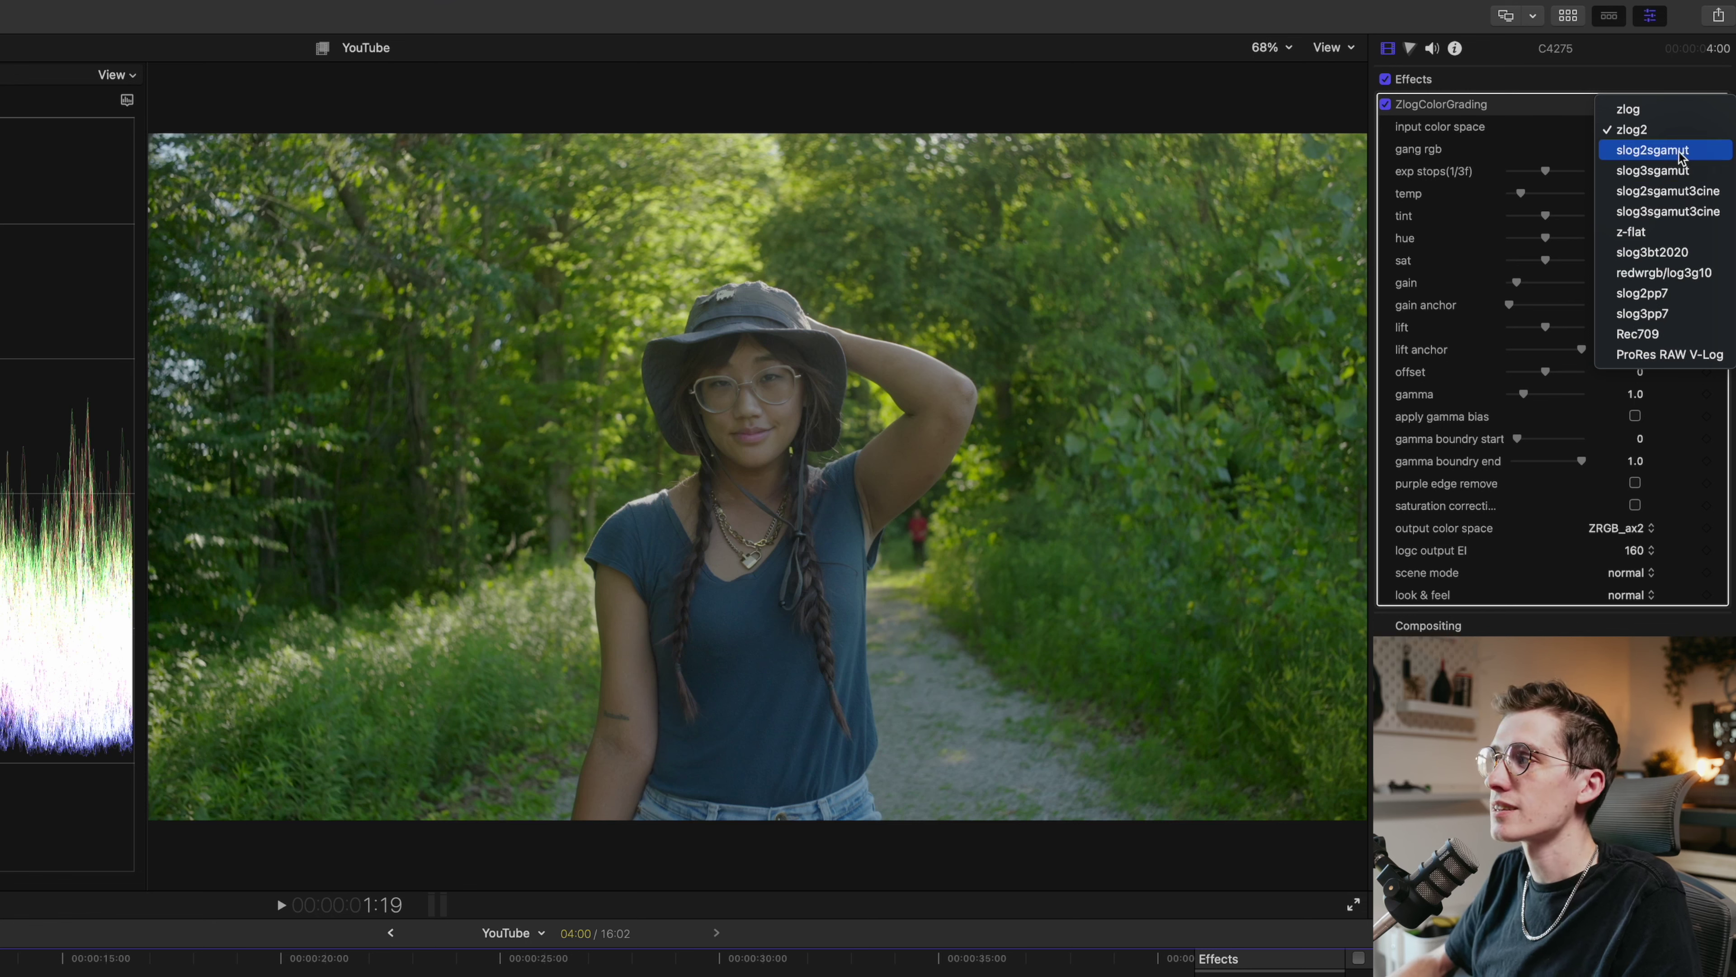
Step: Choose slog2sgamut as the ZlogColorGrading input color space for clip C4275
left_click(1682, 157)
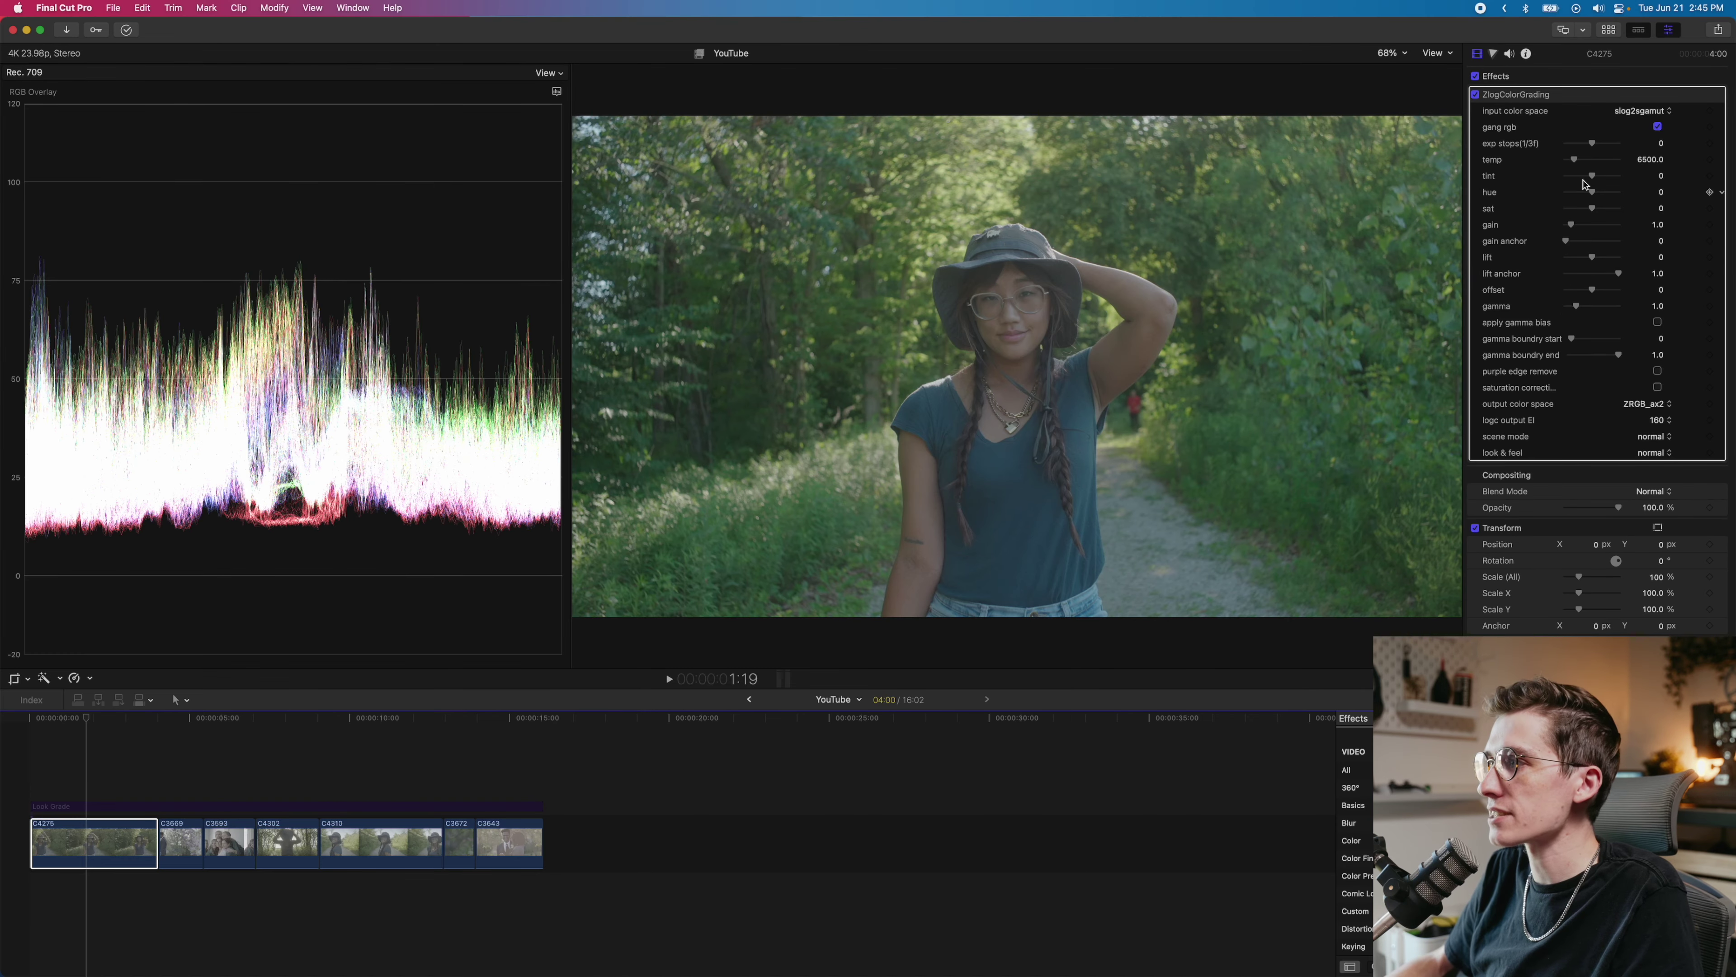
Step: Raise C4275's exposure to 2 stops and pull gamma down to -0.68
left_click_drag(1593, 144, 1597, 148)
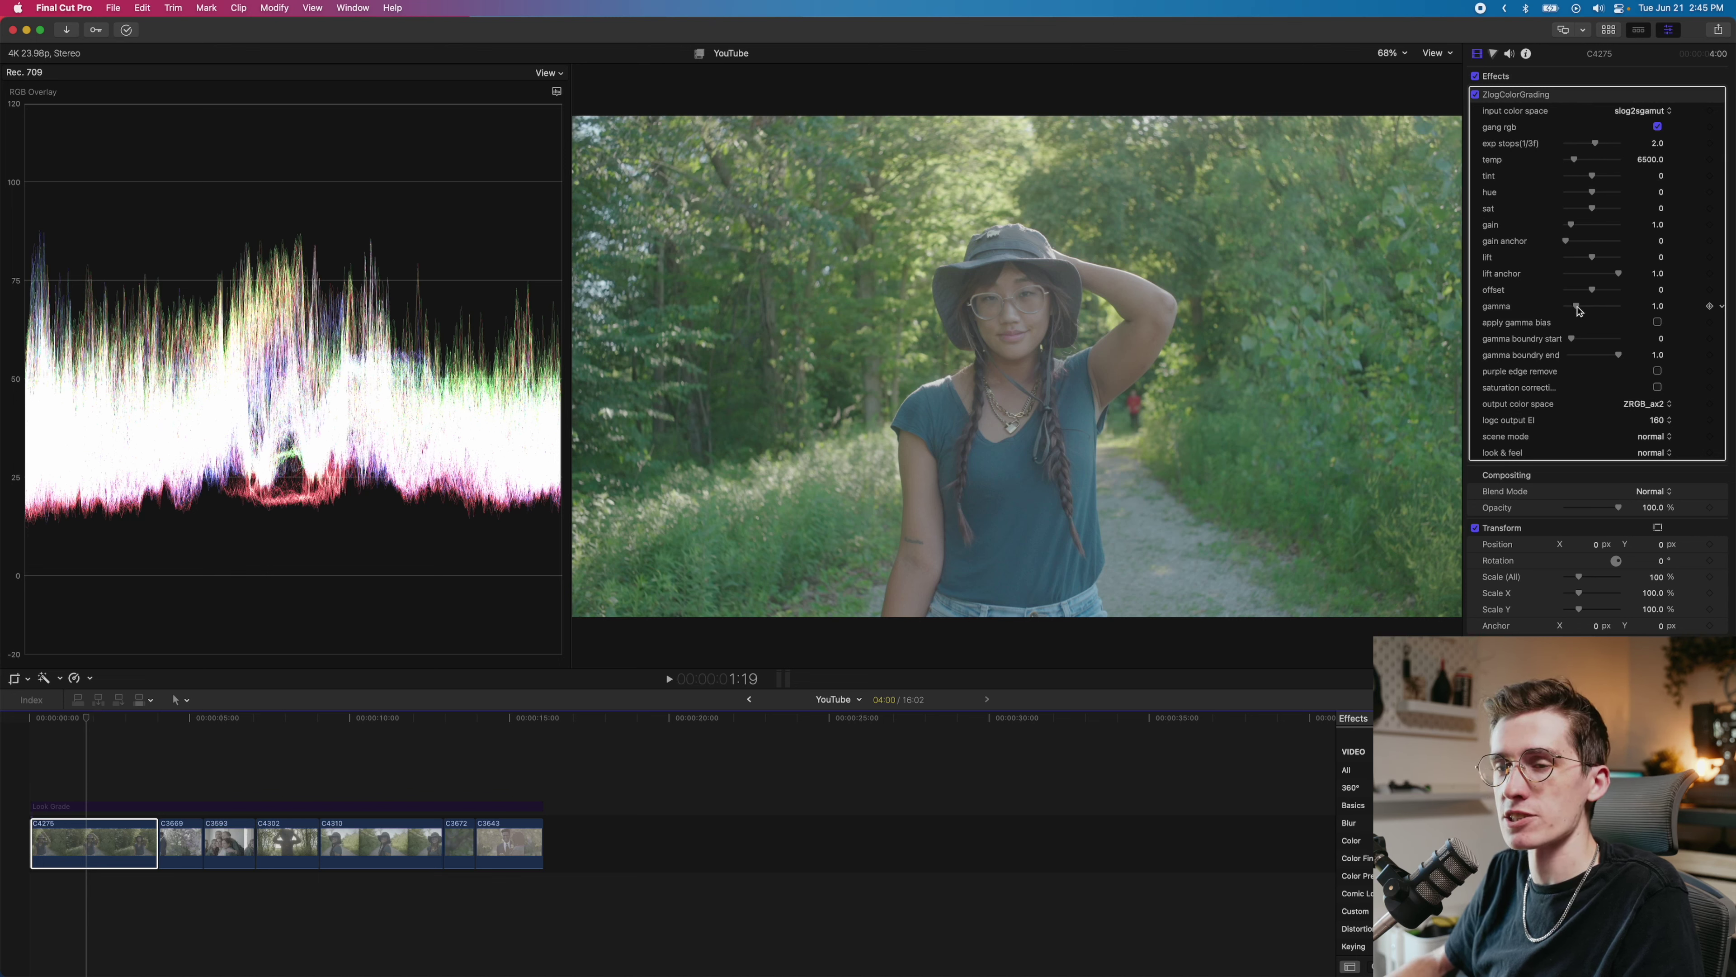
left_click_drag(1578, 311, 1573, 311)
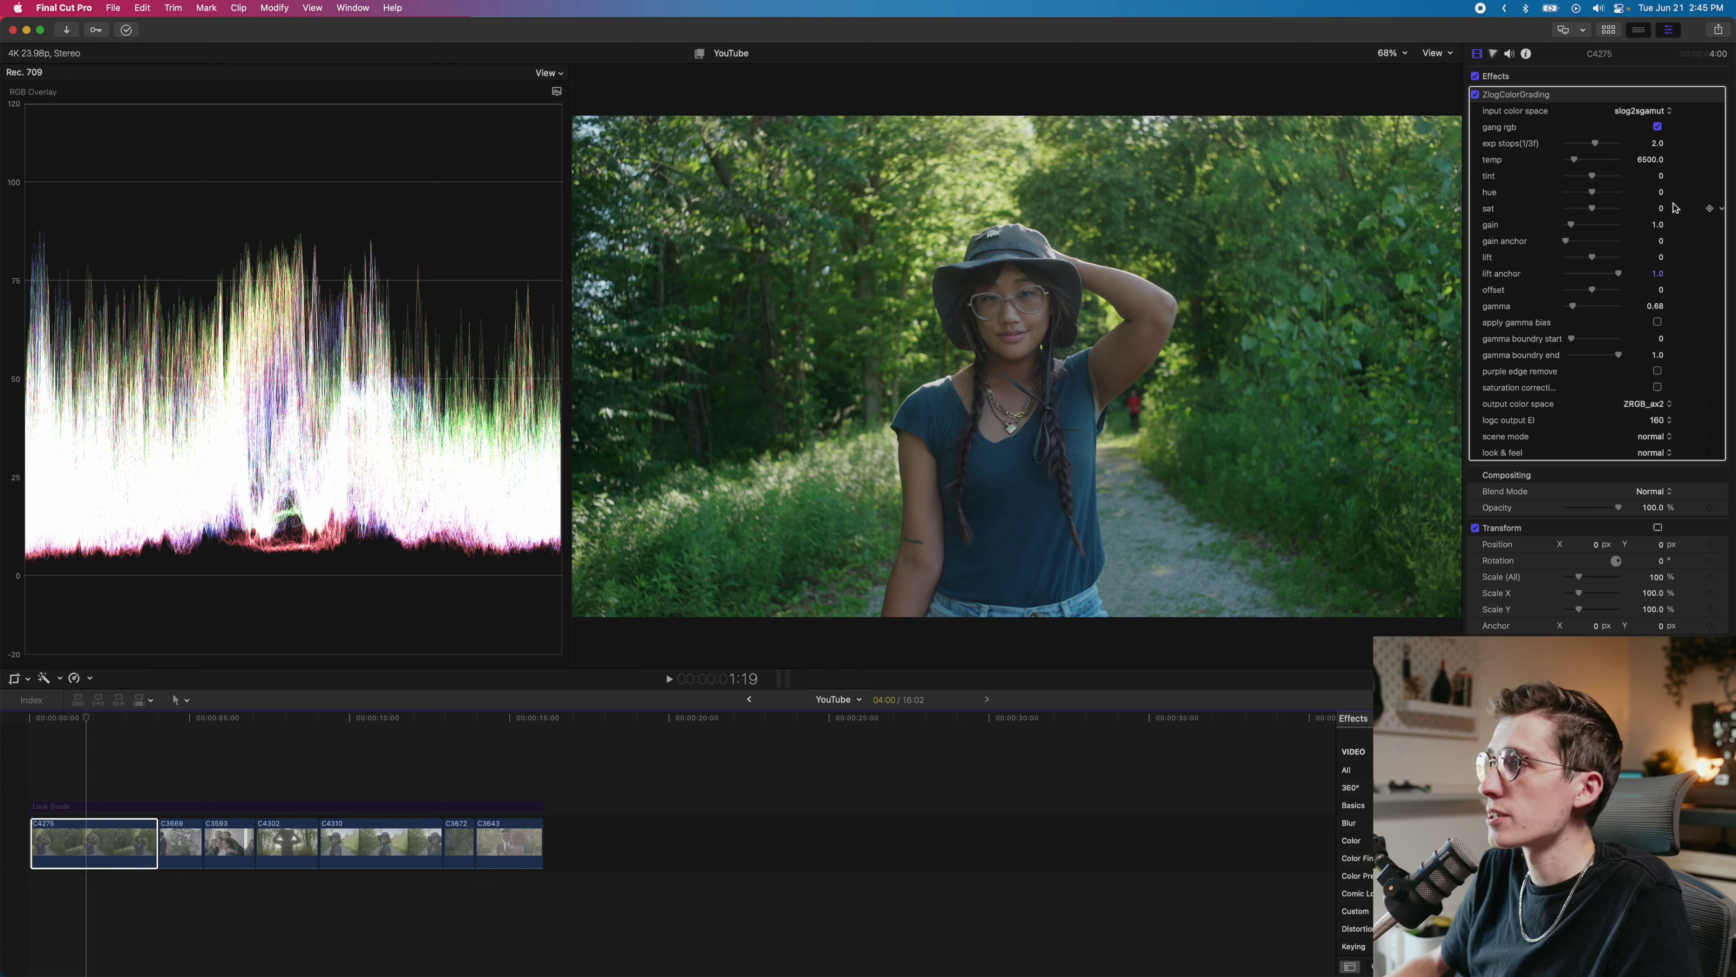
Step: Switch C4275's input color space to zlog, raise exposure to 3 stops, and enable saturation correction
left_click(1645, 113)
left_click(1642, 83)
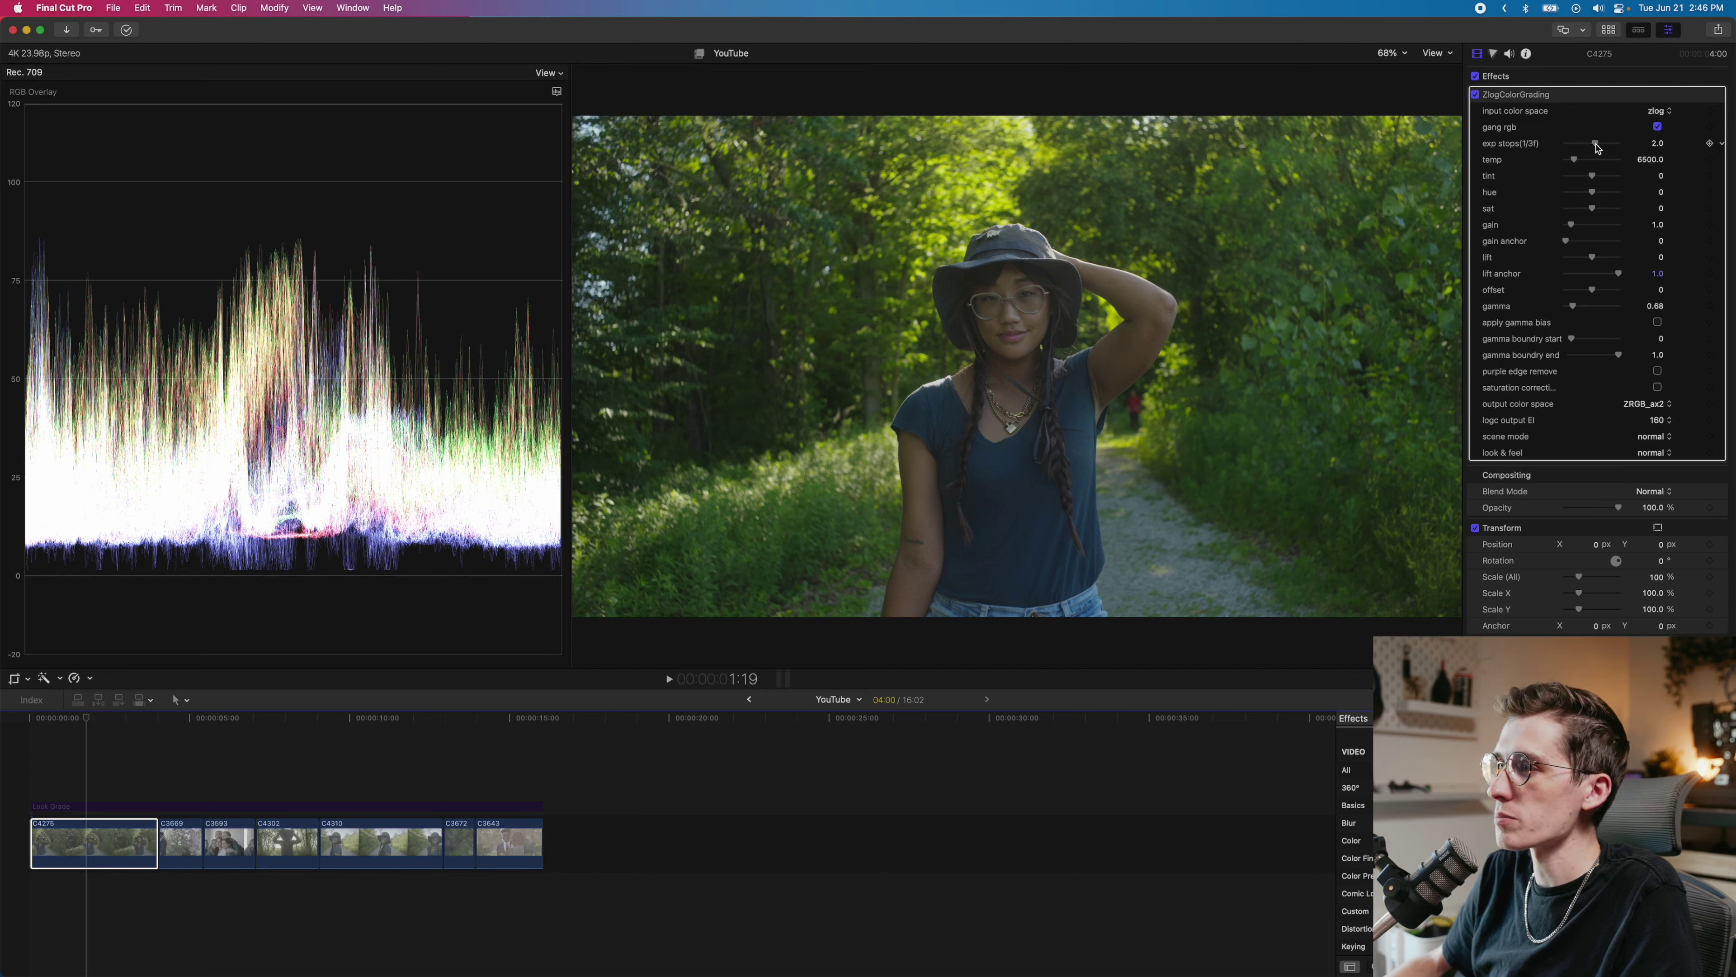
left_click_drag(1598, 148, 1598, 148)
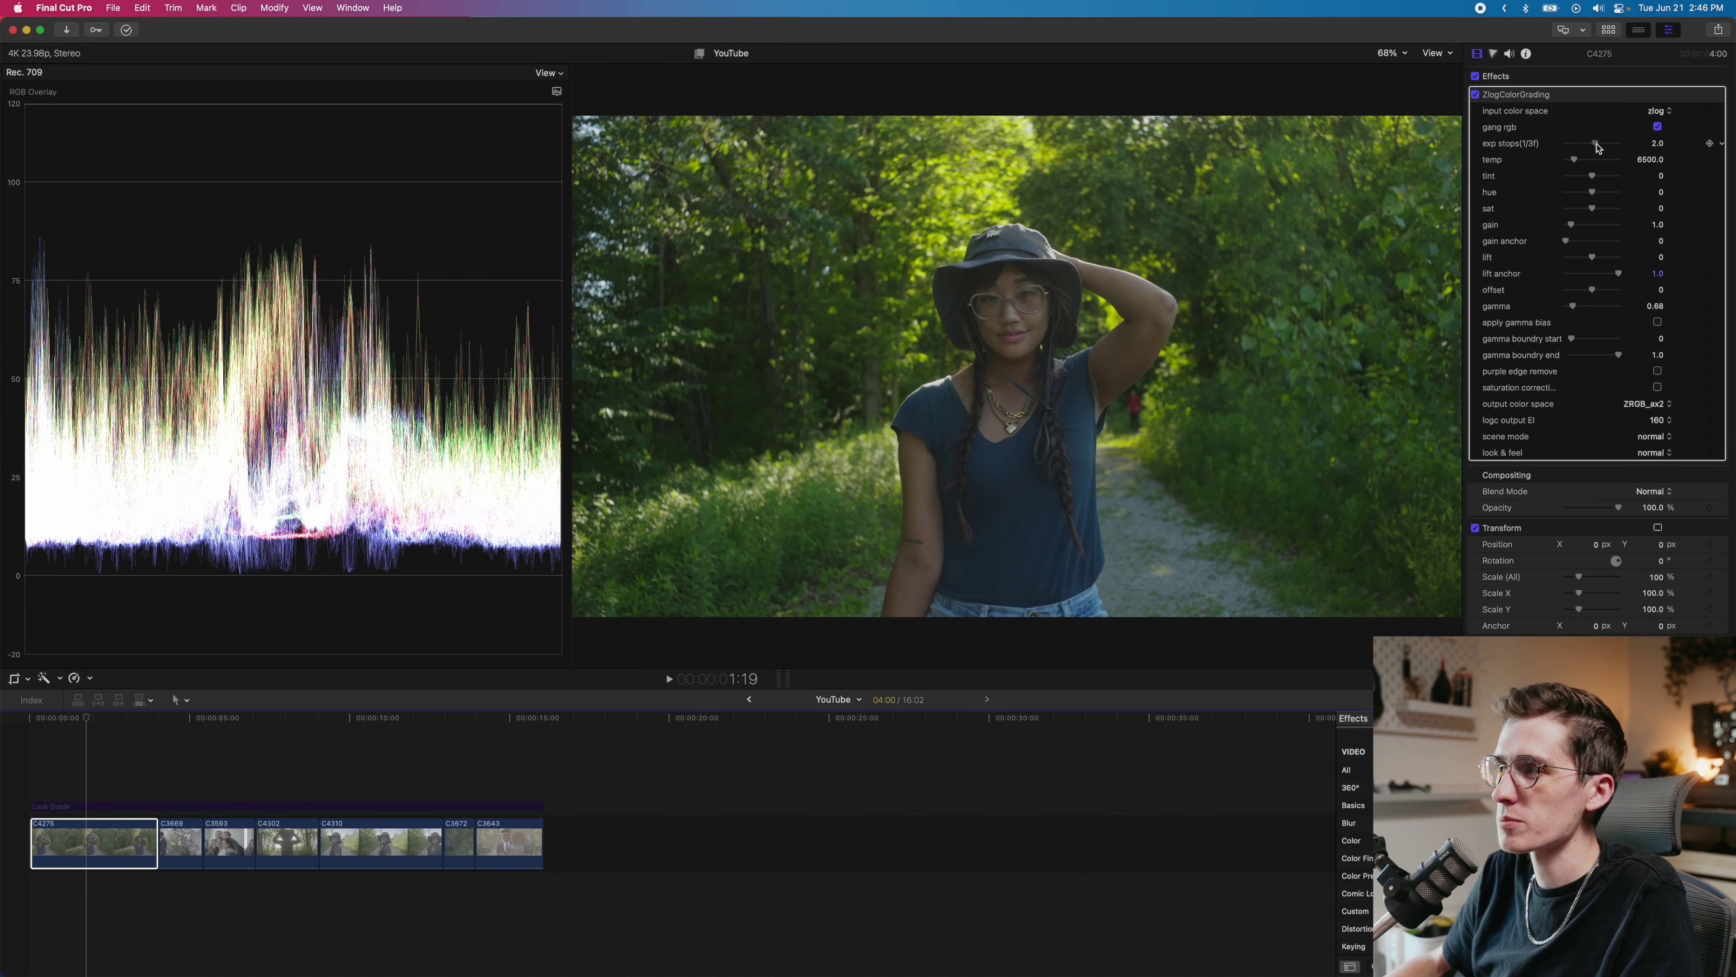
left_click(1658, 388)
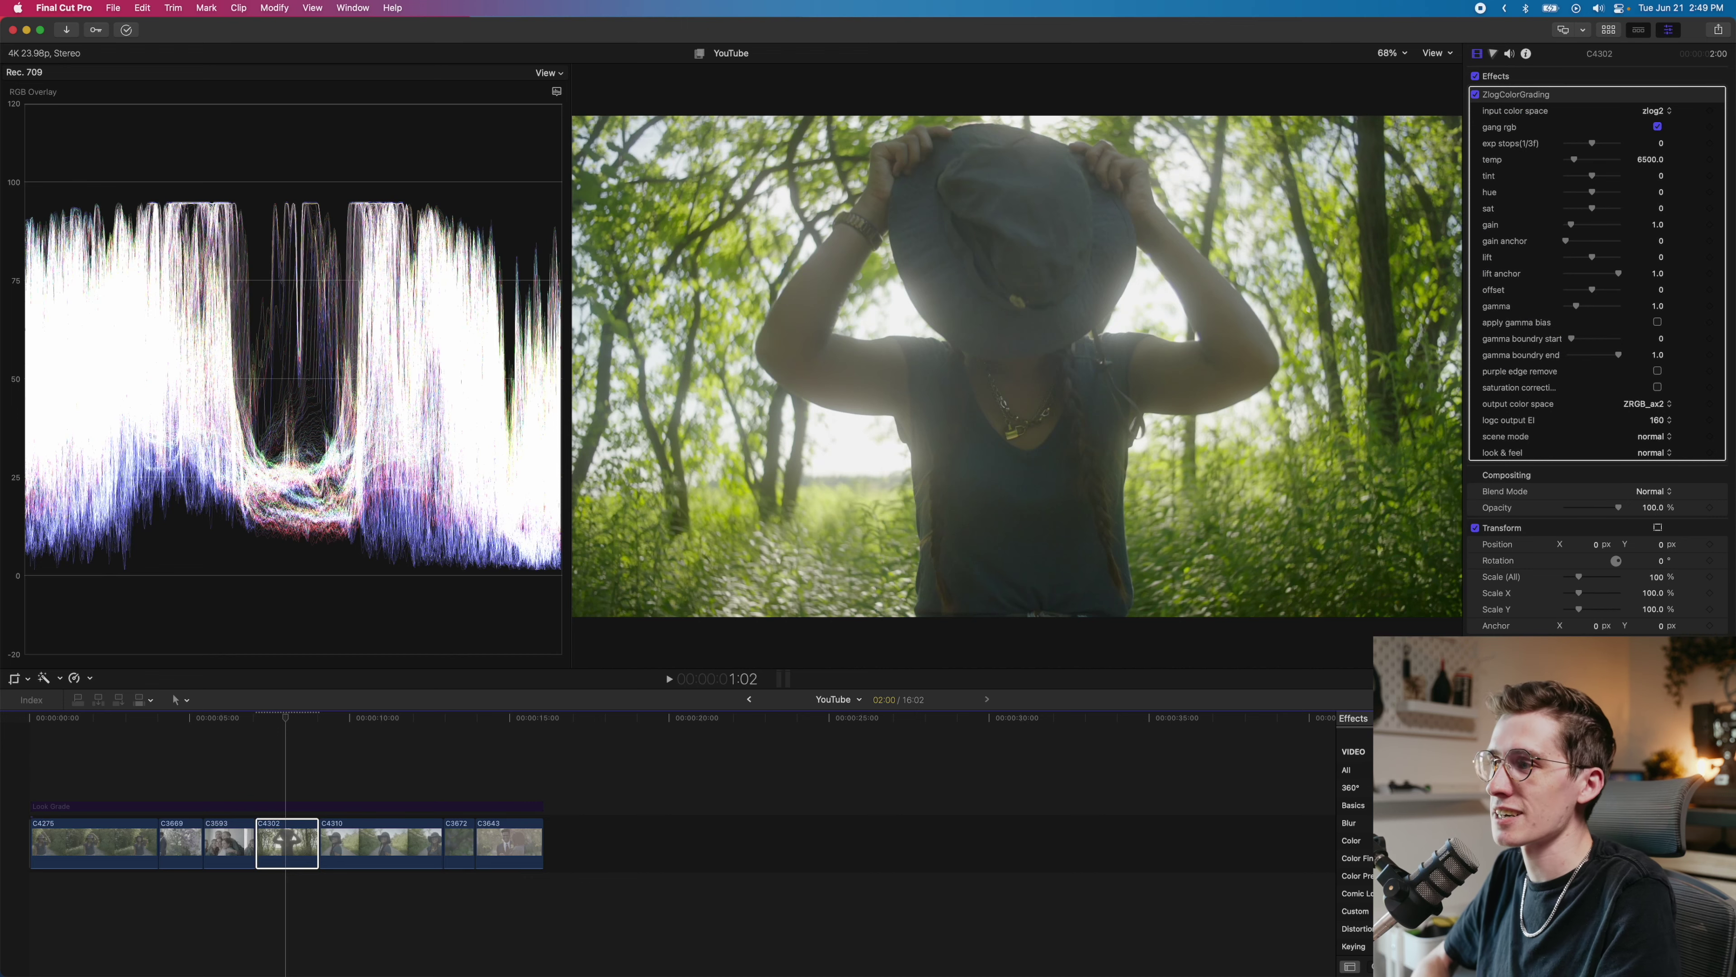
left_click(1662, 113)
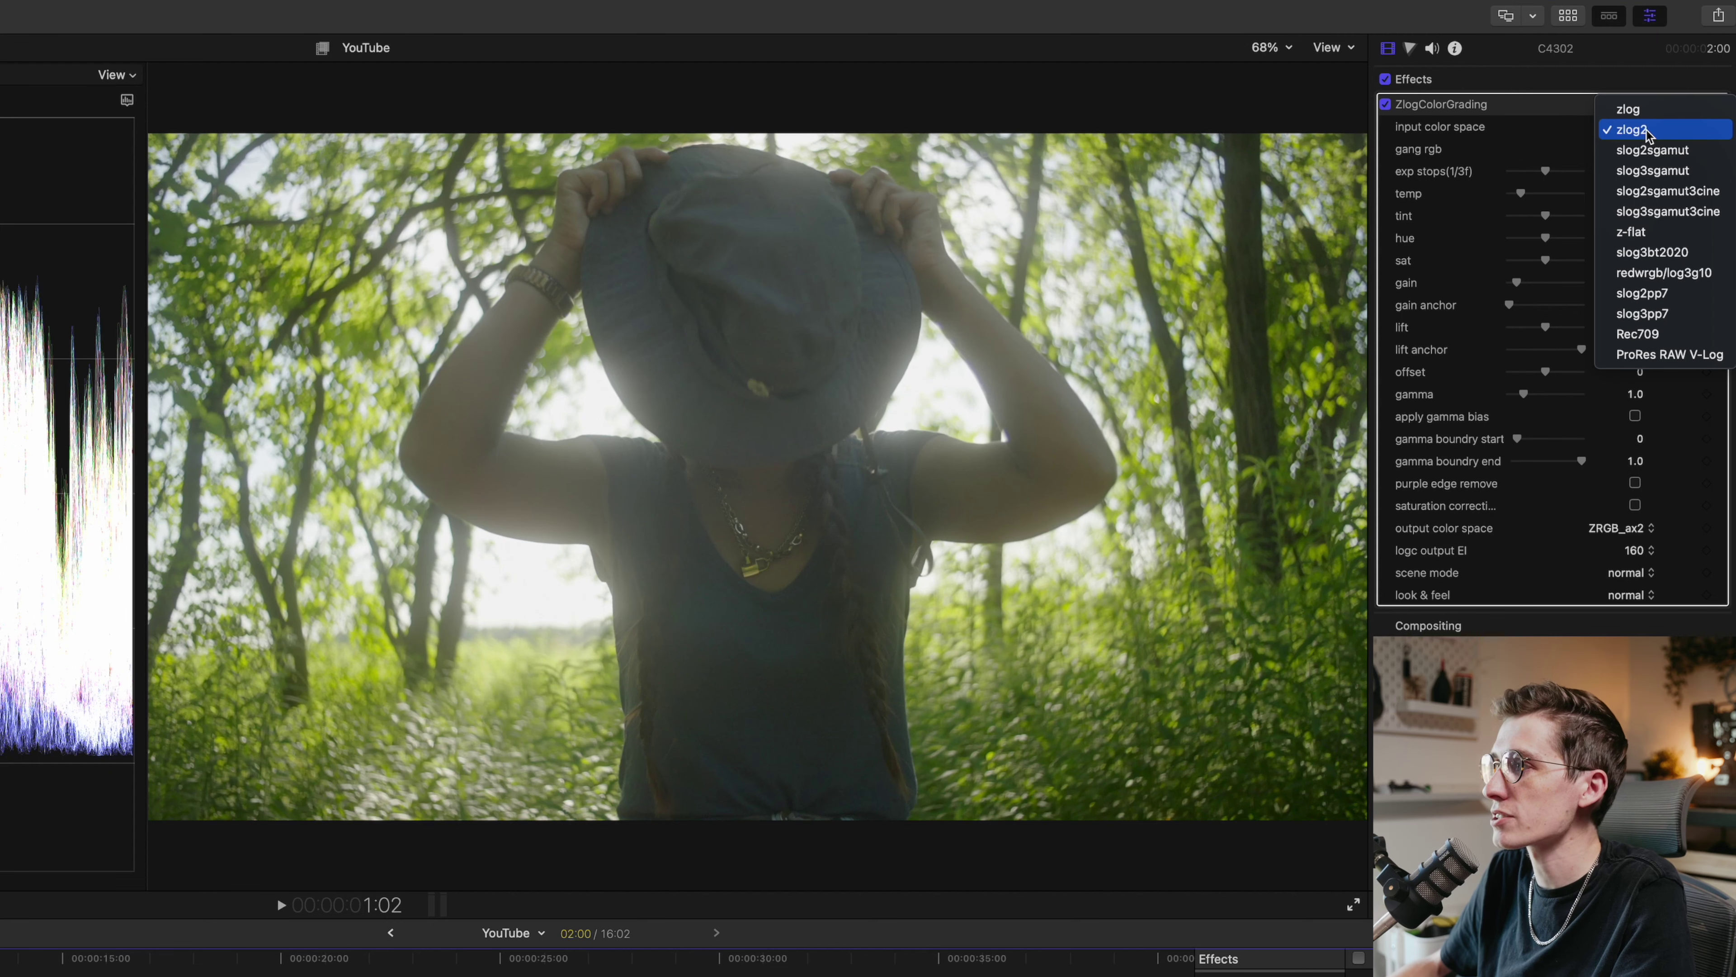
Step: Choose slog3sgamut as the input color space for clip C4302
left_click(1651, 171)
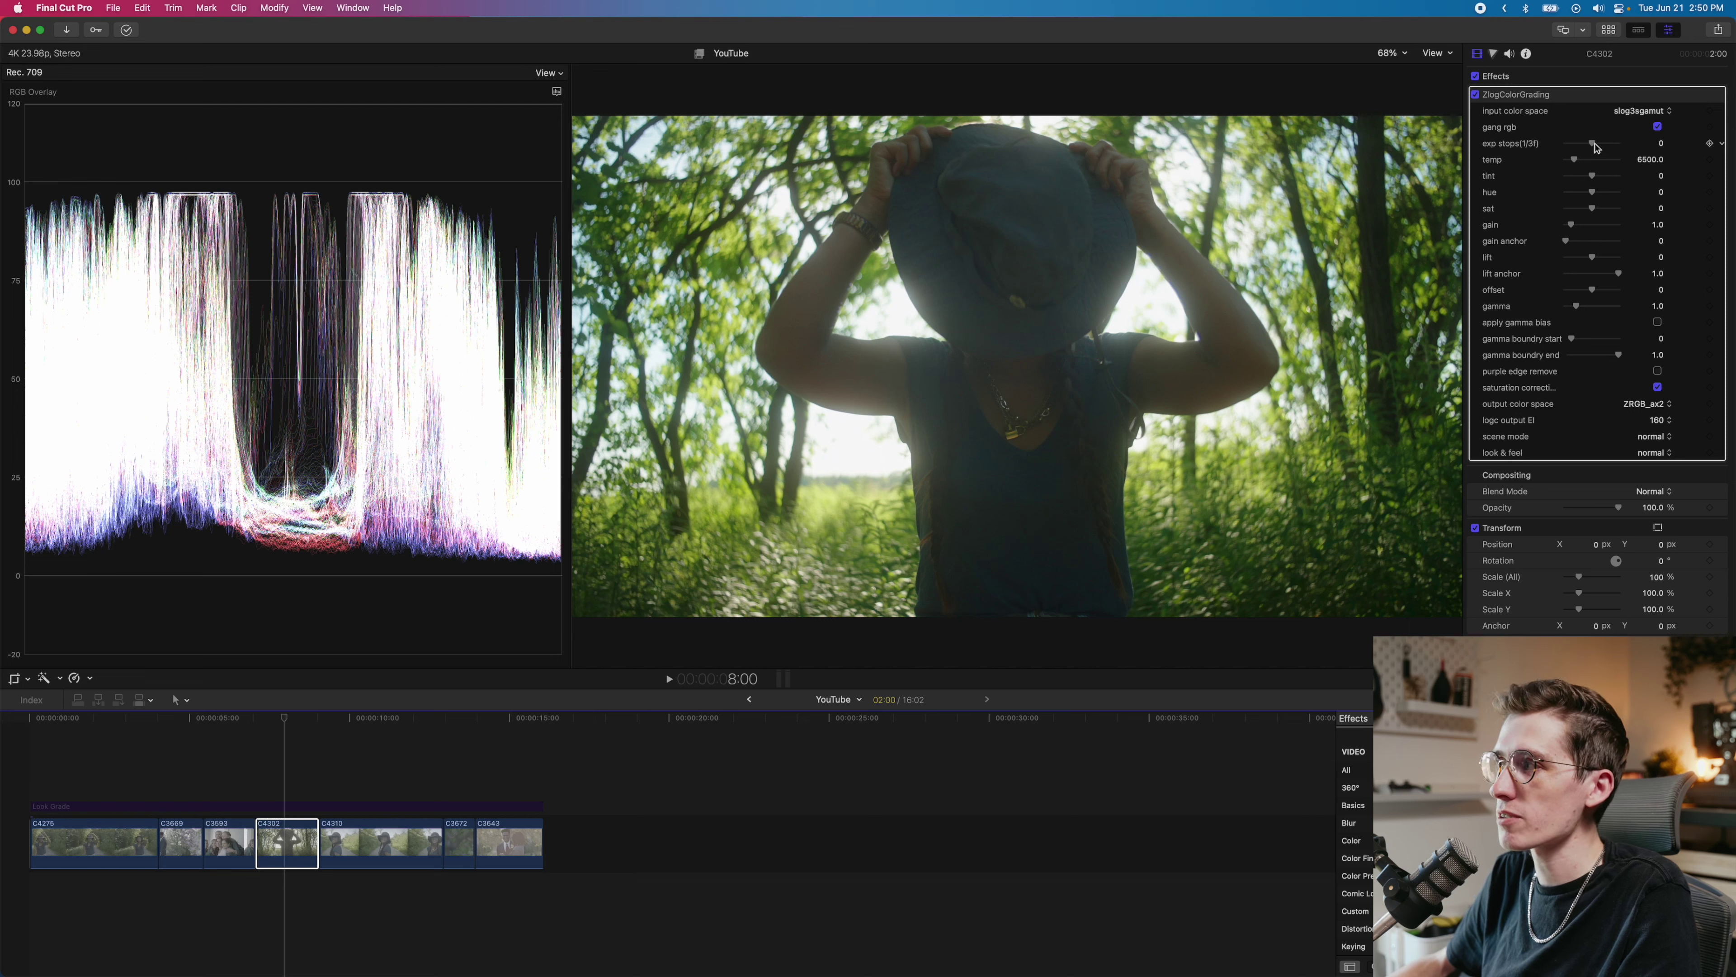
Step: Cut C4302's exposure to -6 stops and raise gain, undoing a trial lift change
left_click_drag(1593, 147, 1587, 147)
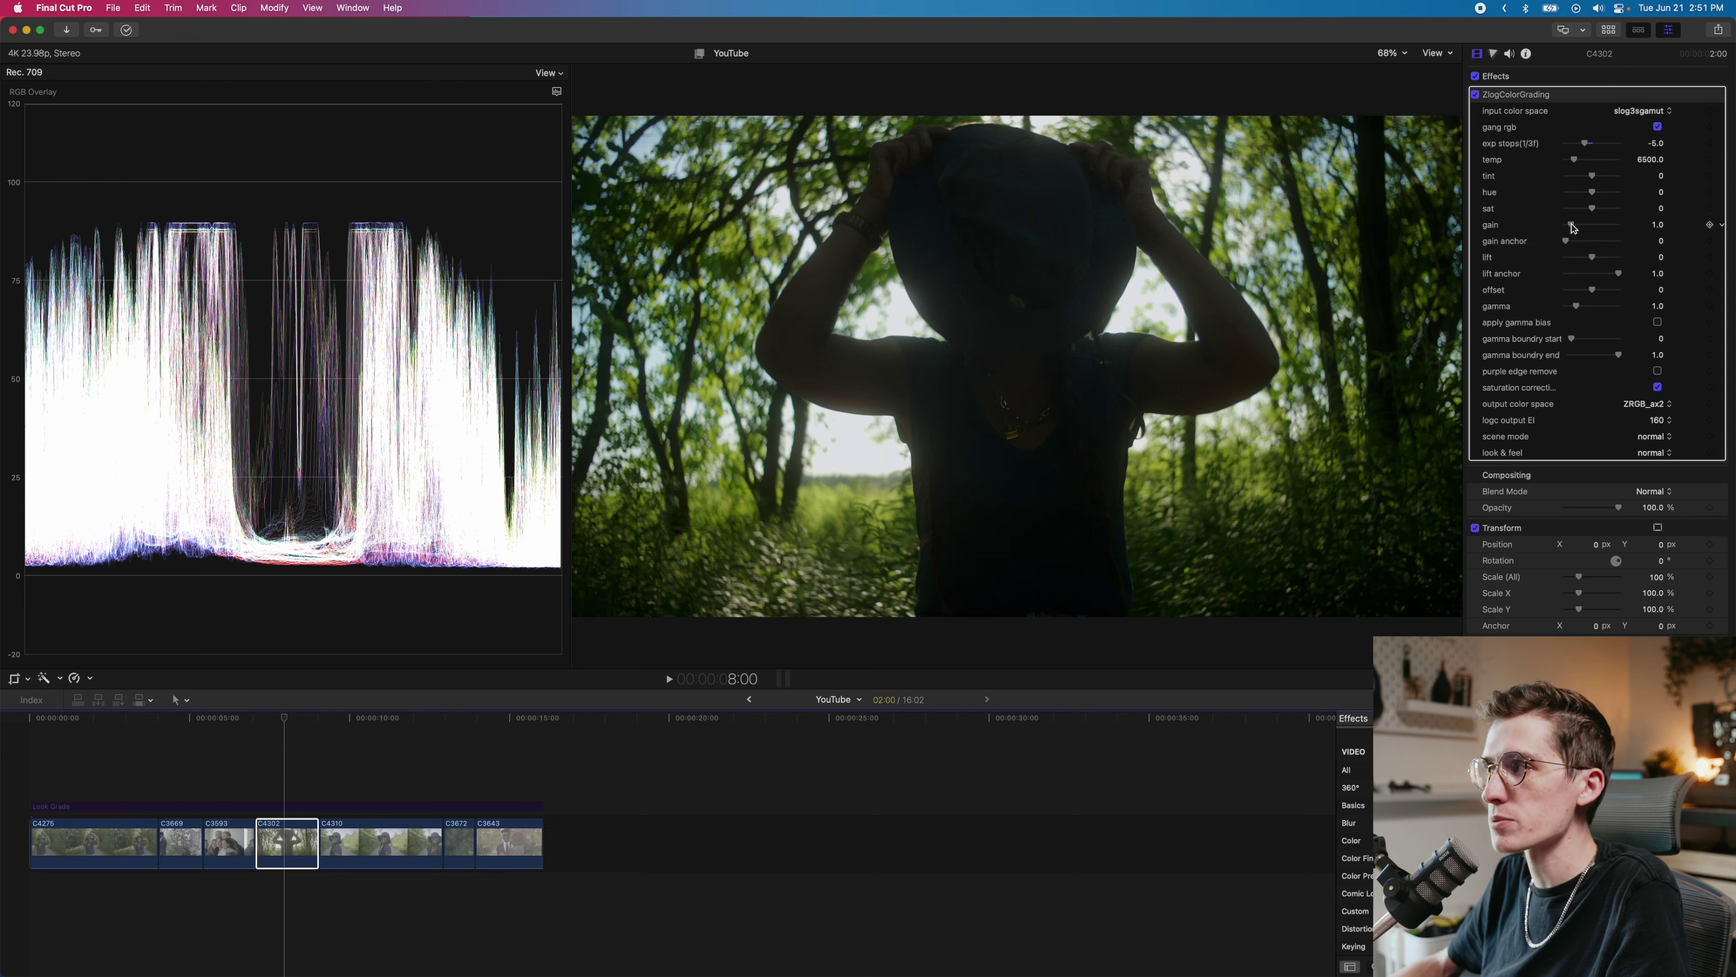
left_click_drag(1570, 228, 1577, 226)
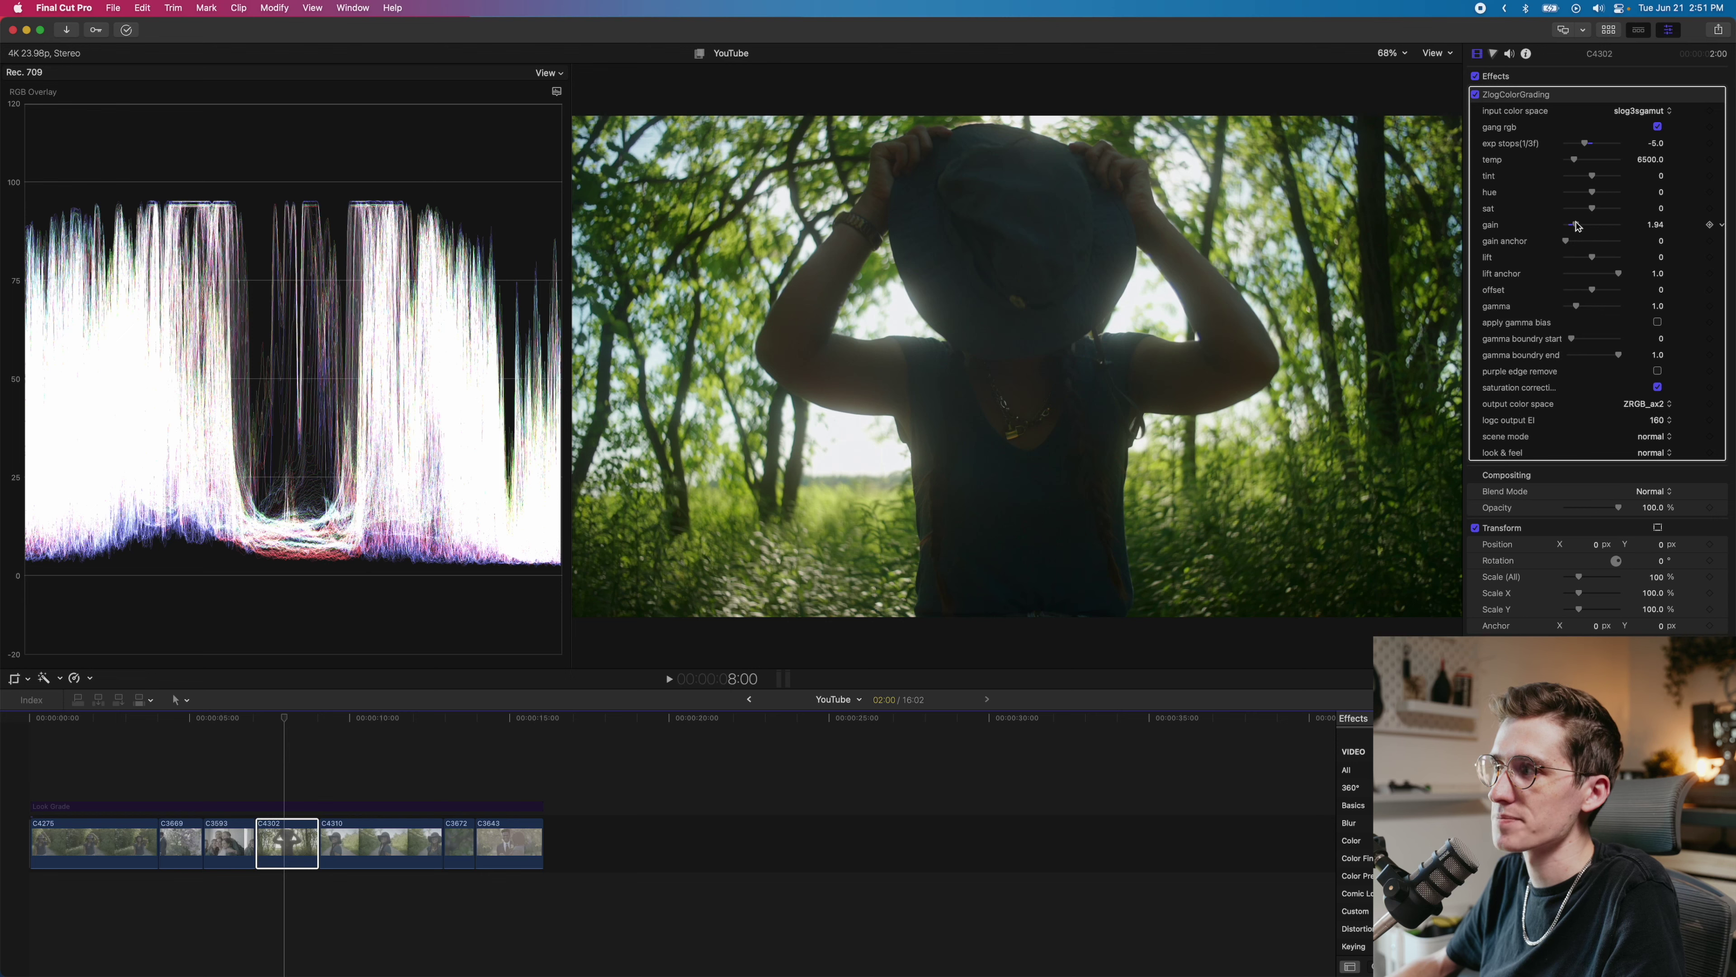
left_click_drag(1594, 261, 1564, 264)
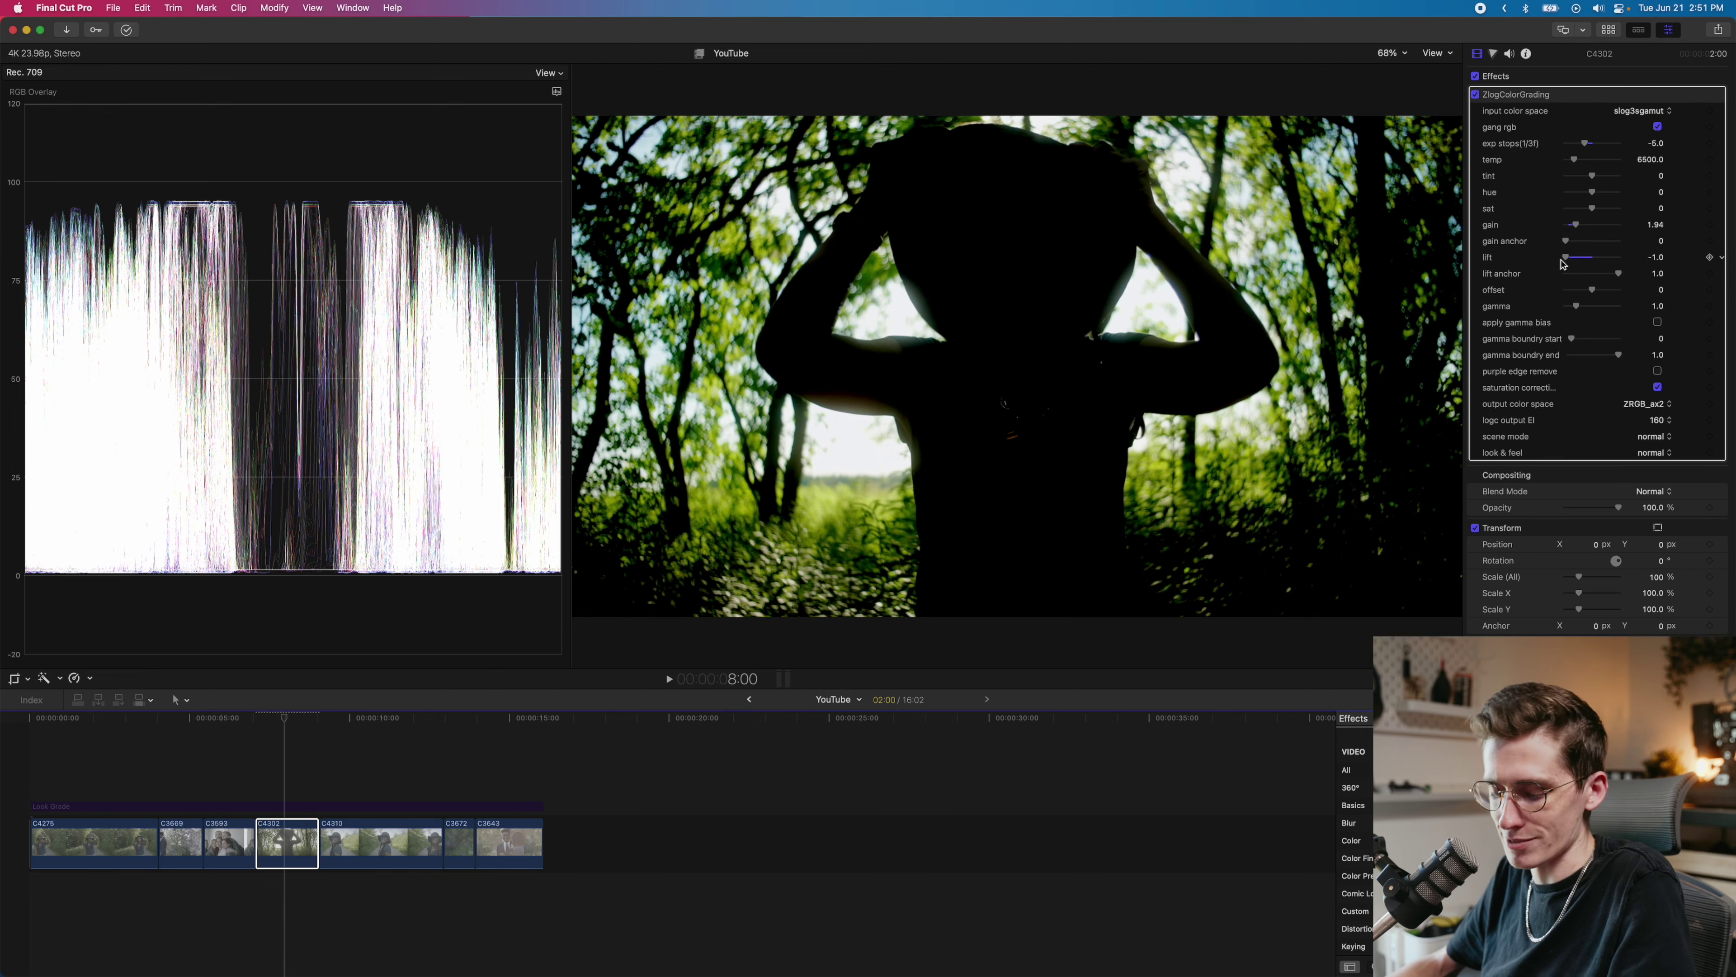
key("super+z")
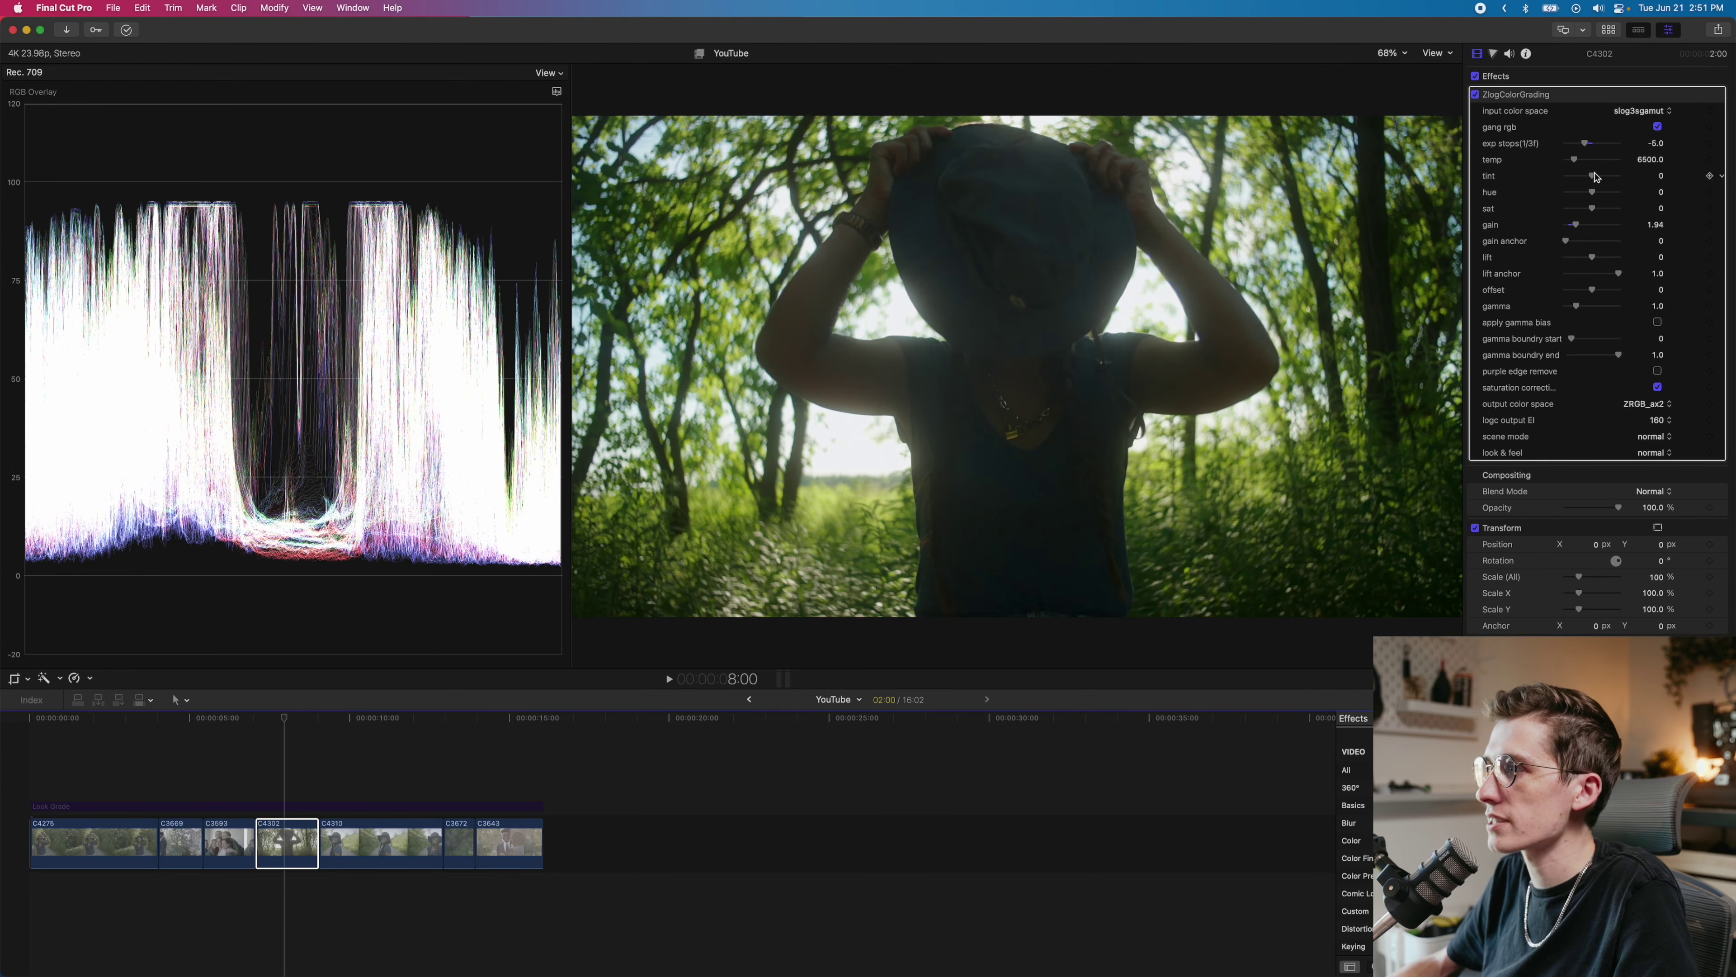
Step: Darken exposure to -11 stops, set gain to 4.22 and offset to -0.04
left_click_drag(1585, 145, 1577, 145)
left_click(1575, 144)
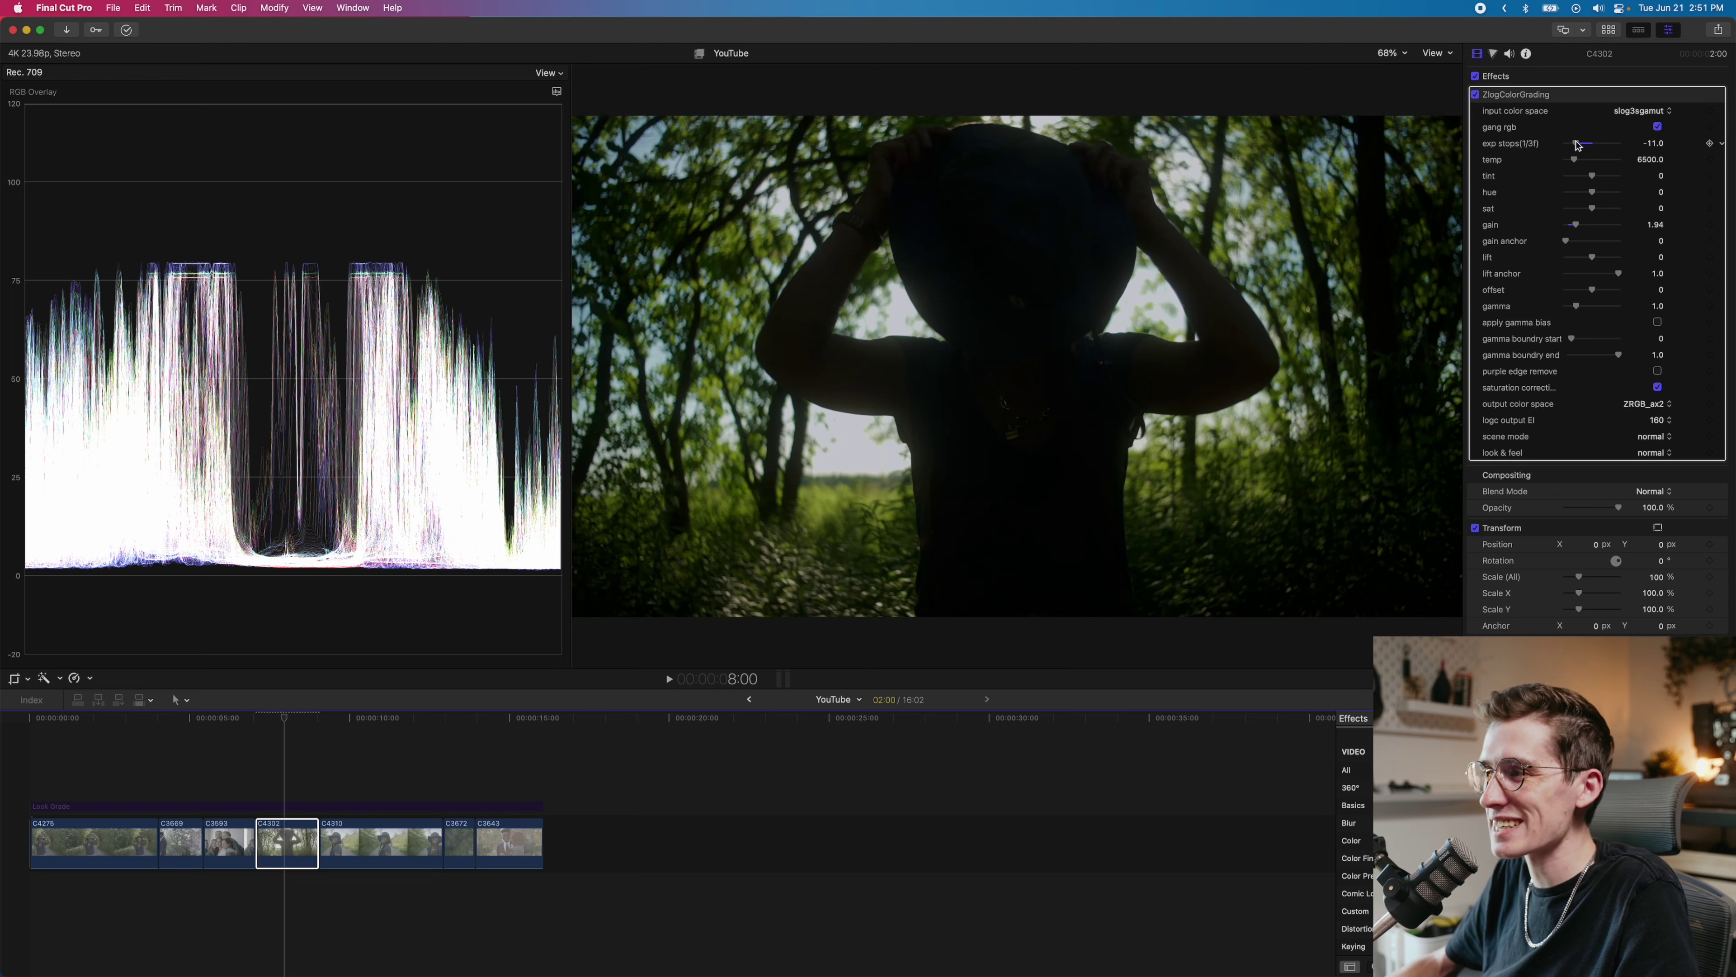
left_click(1578, 227)
left_click_drag(1579, 228, 1590, 228)
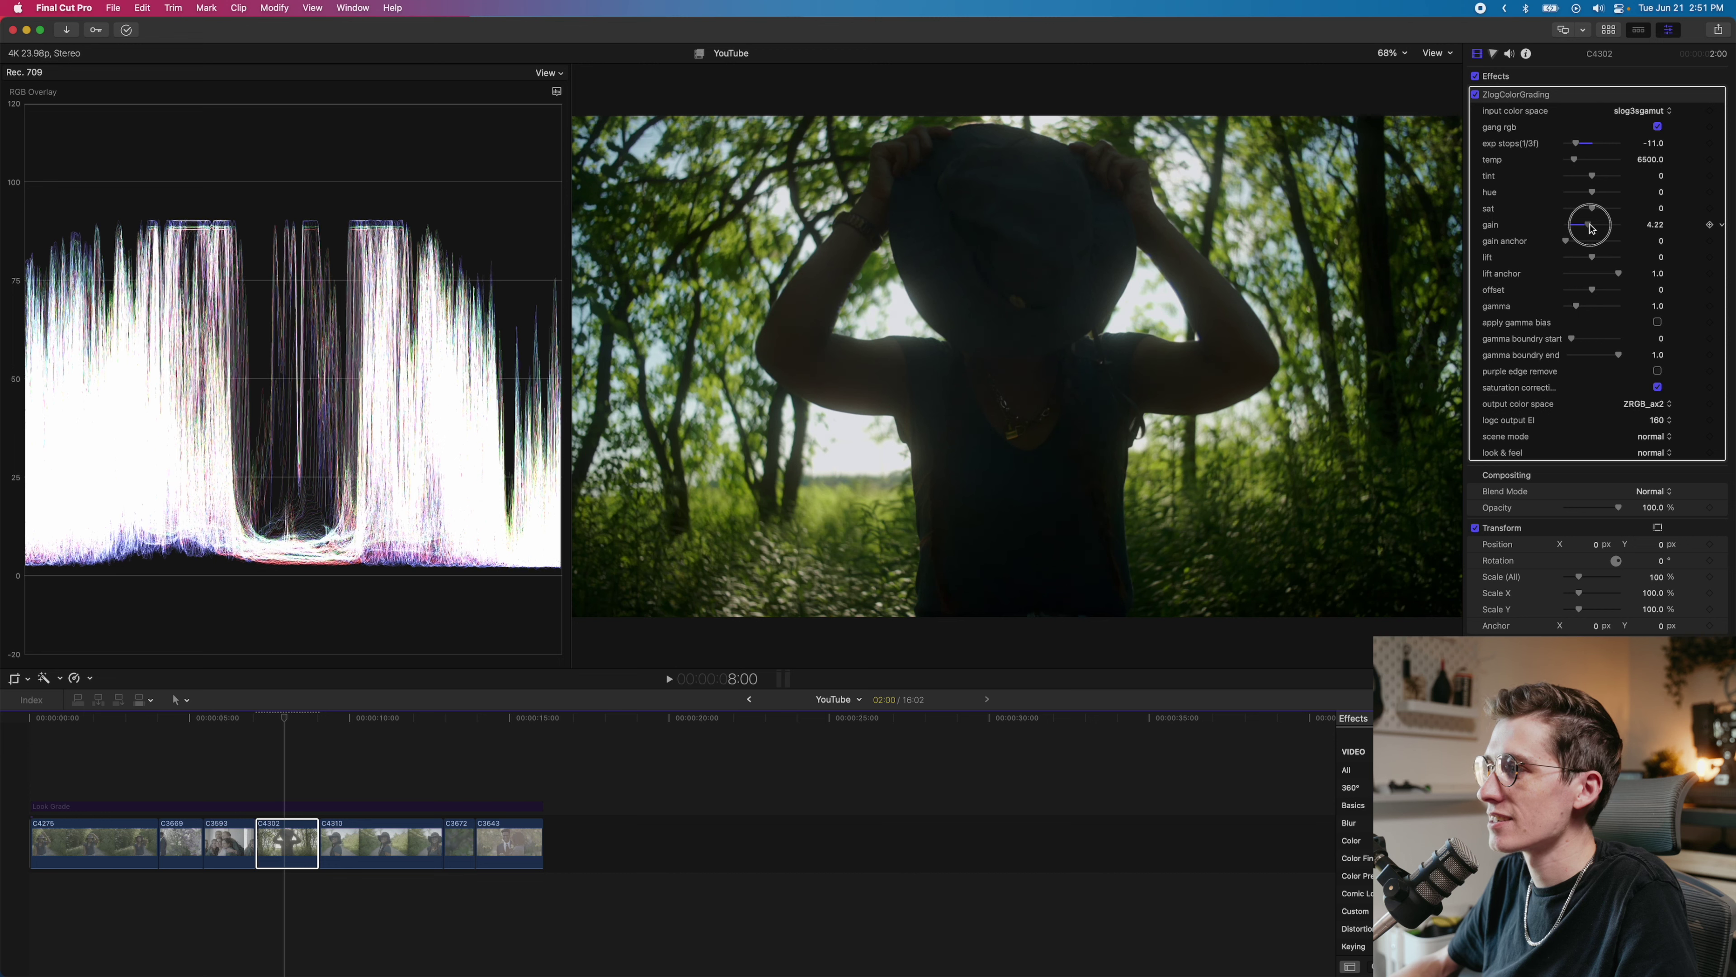
left_click(1593, 292)
left_click_drag(1593, 292, 1589, 292)
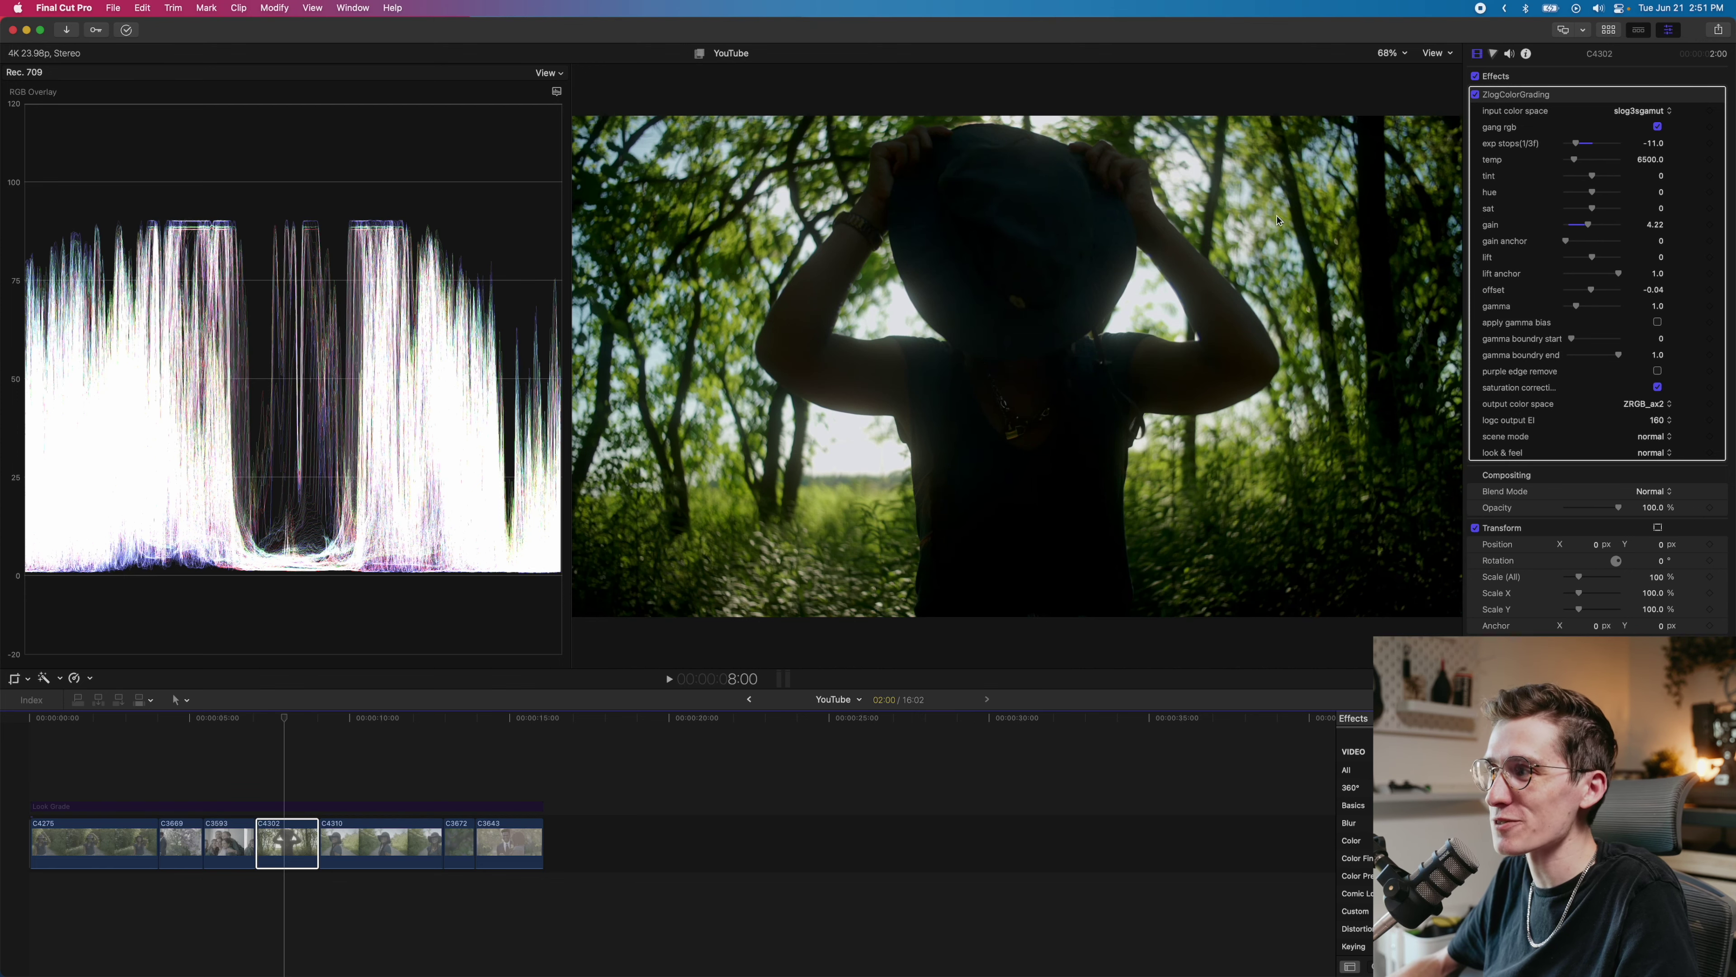
left_click(256, 806)
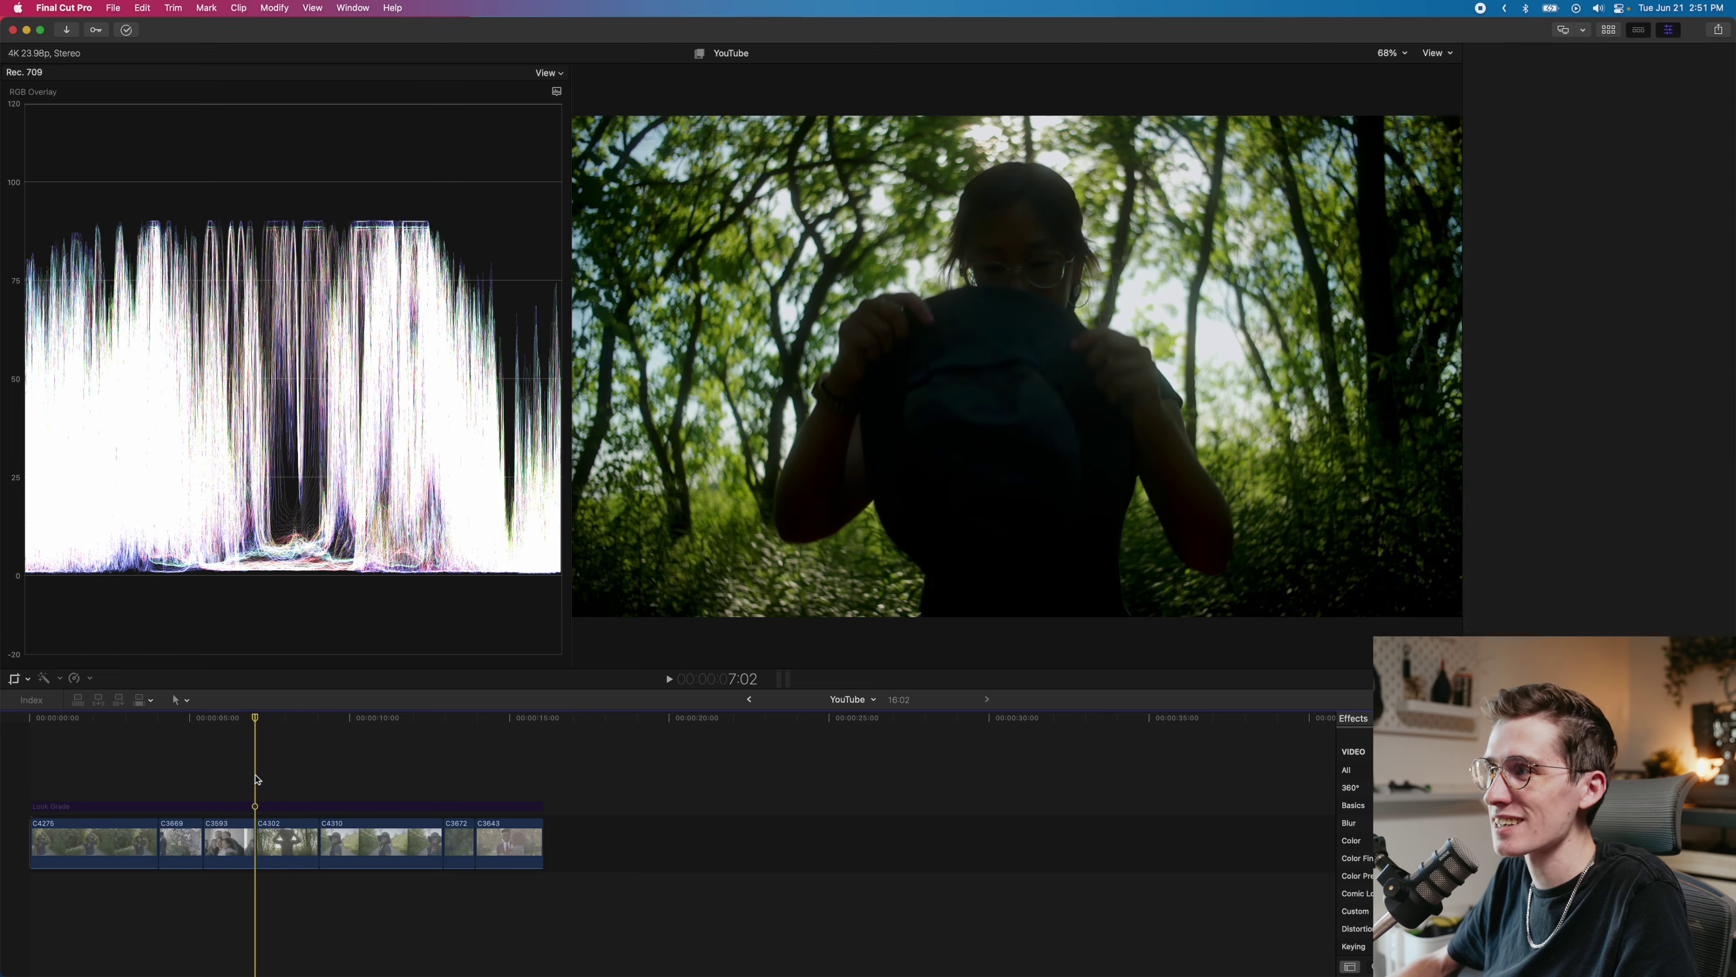
key("space")
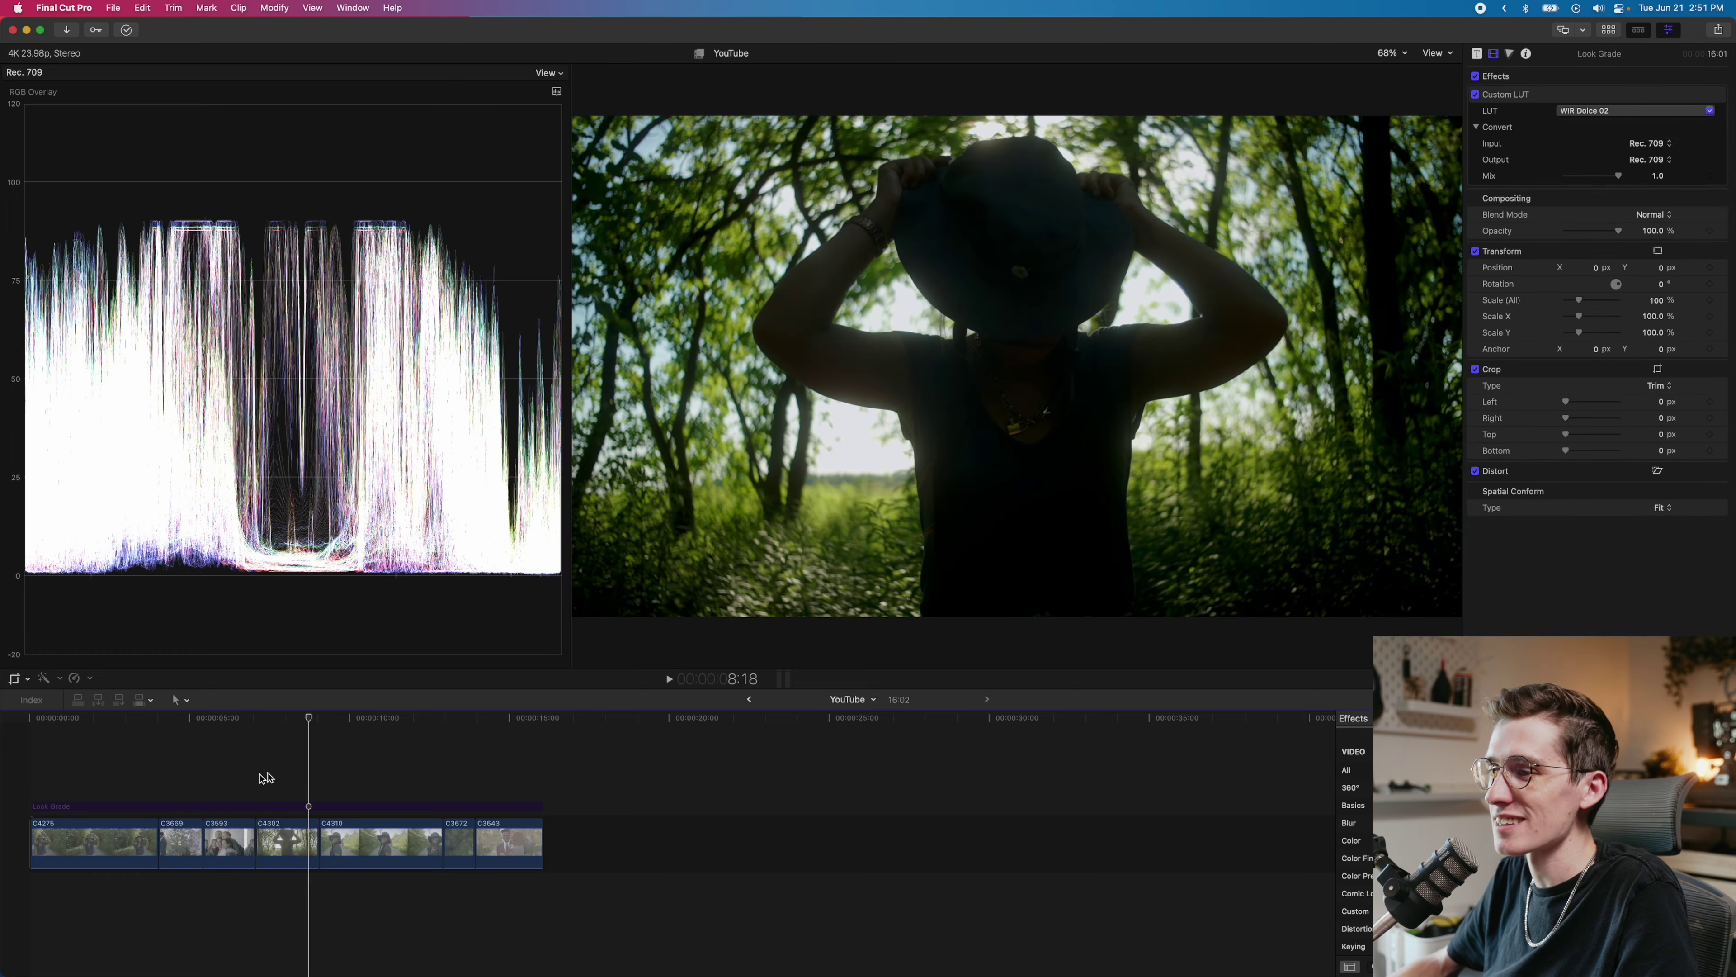
left_click(294, 766)
left_click(293, 806)
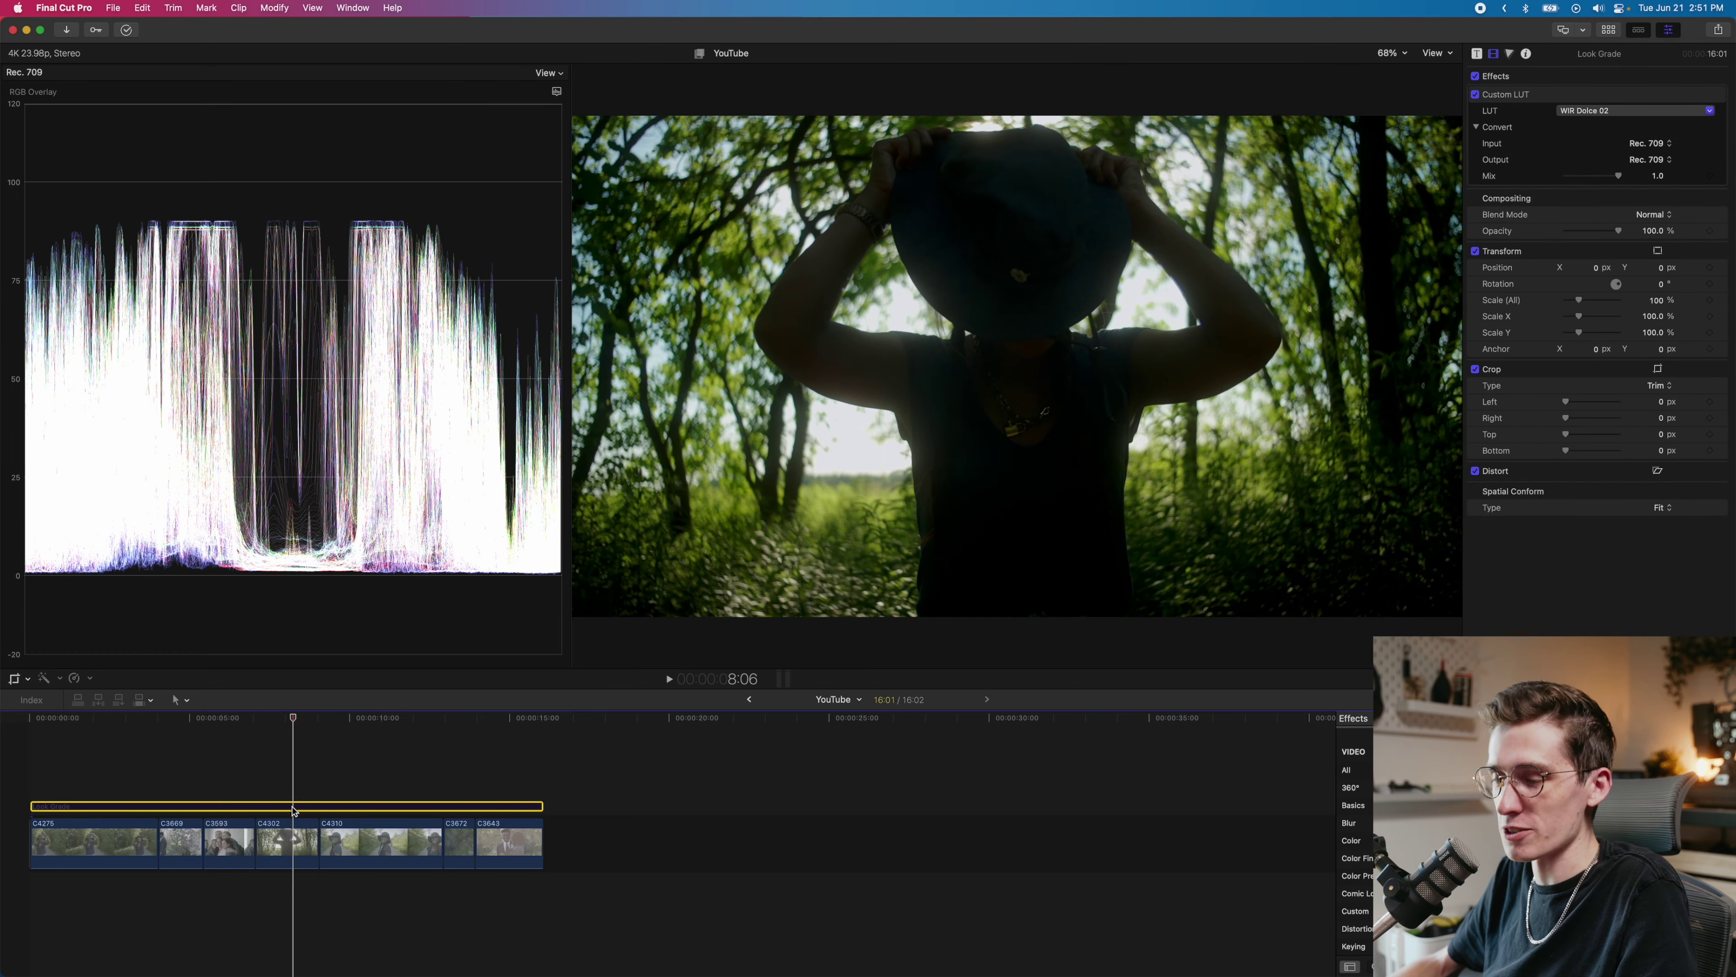
key("v")
key("v")
key("v")
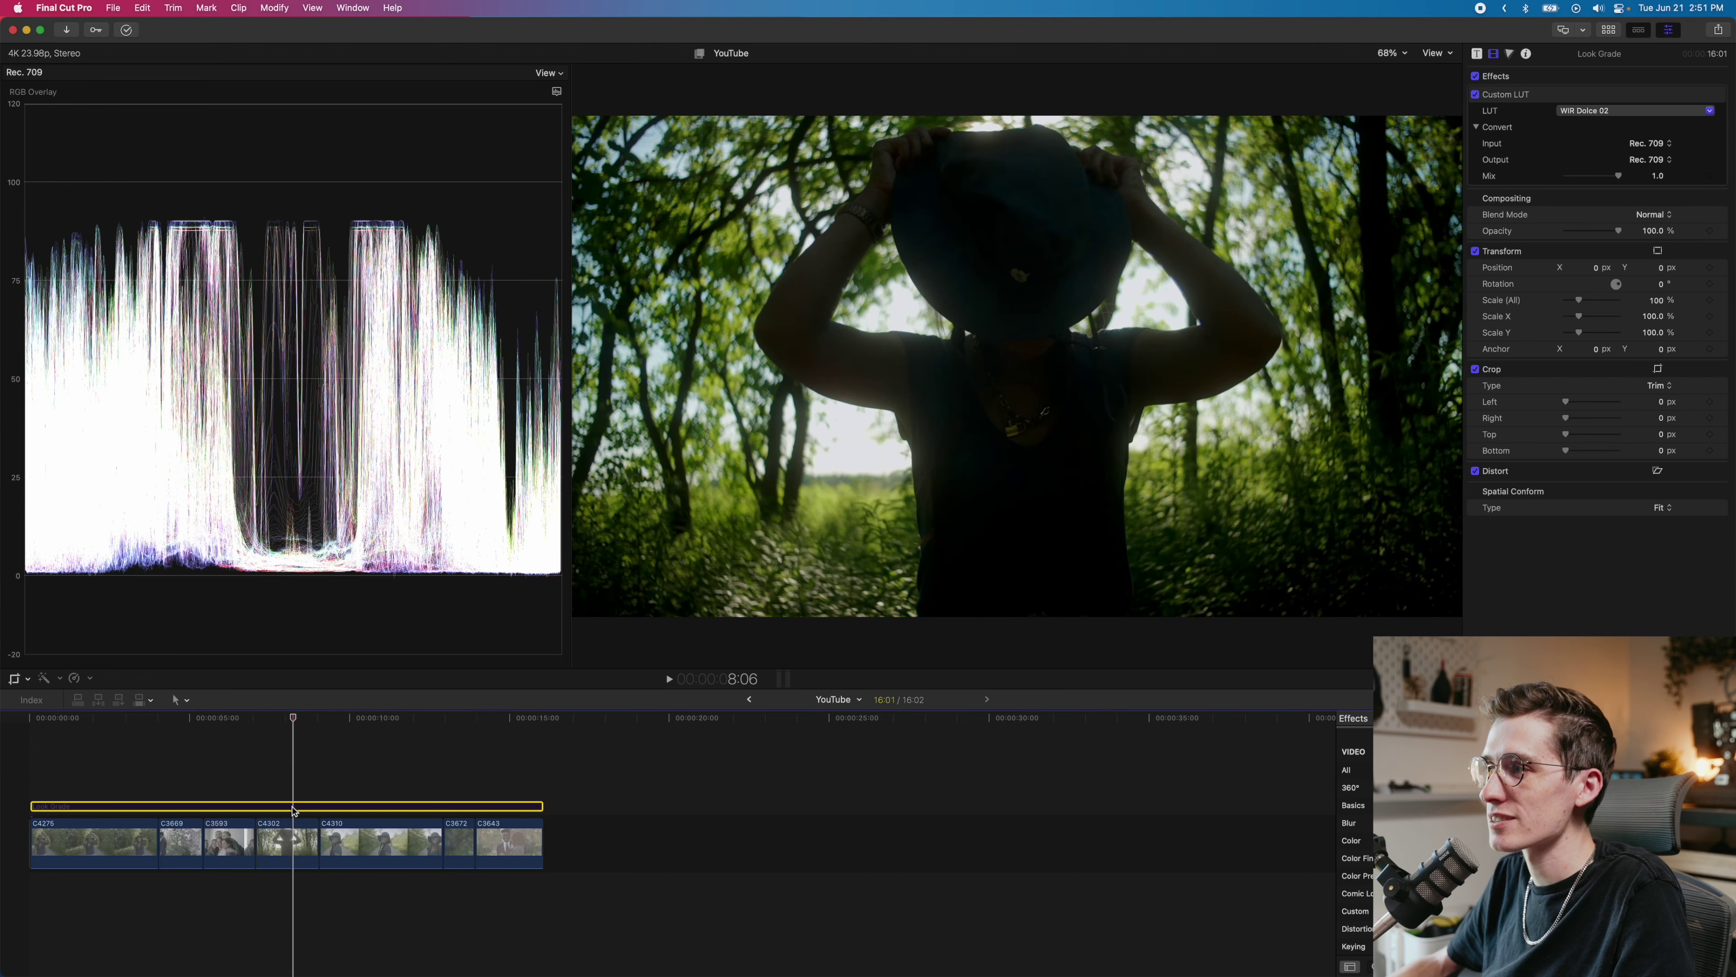
key("v")
key("v")
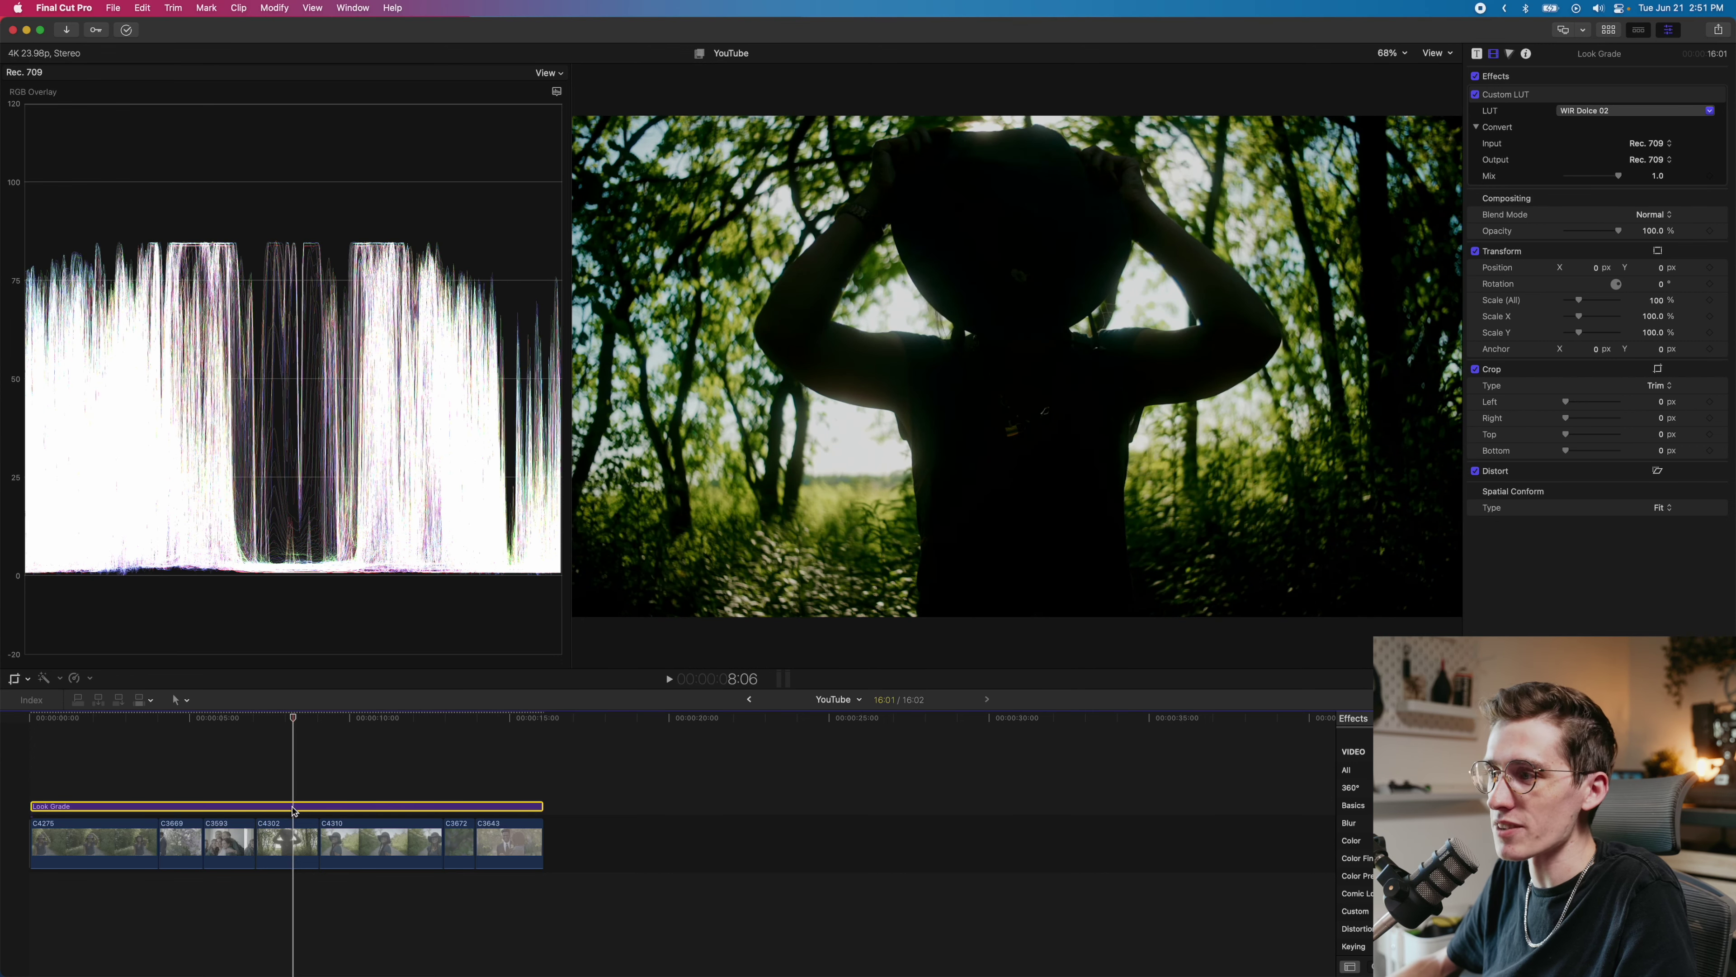
left_click(294, 843)
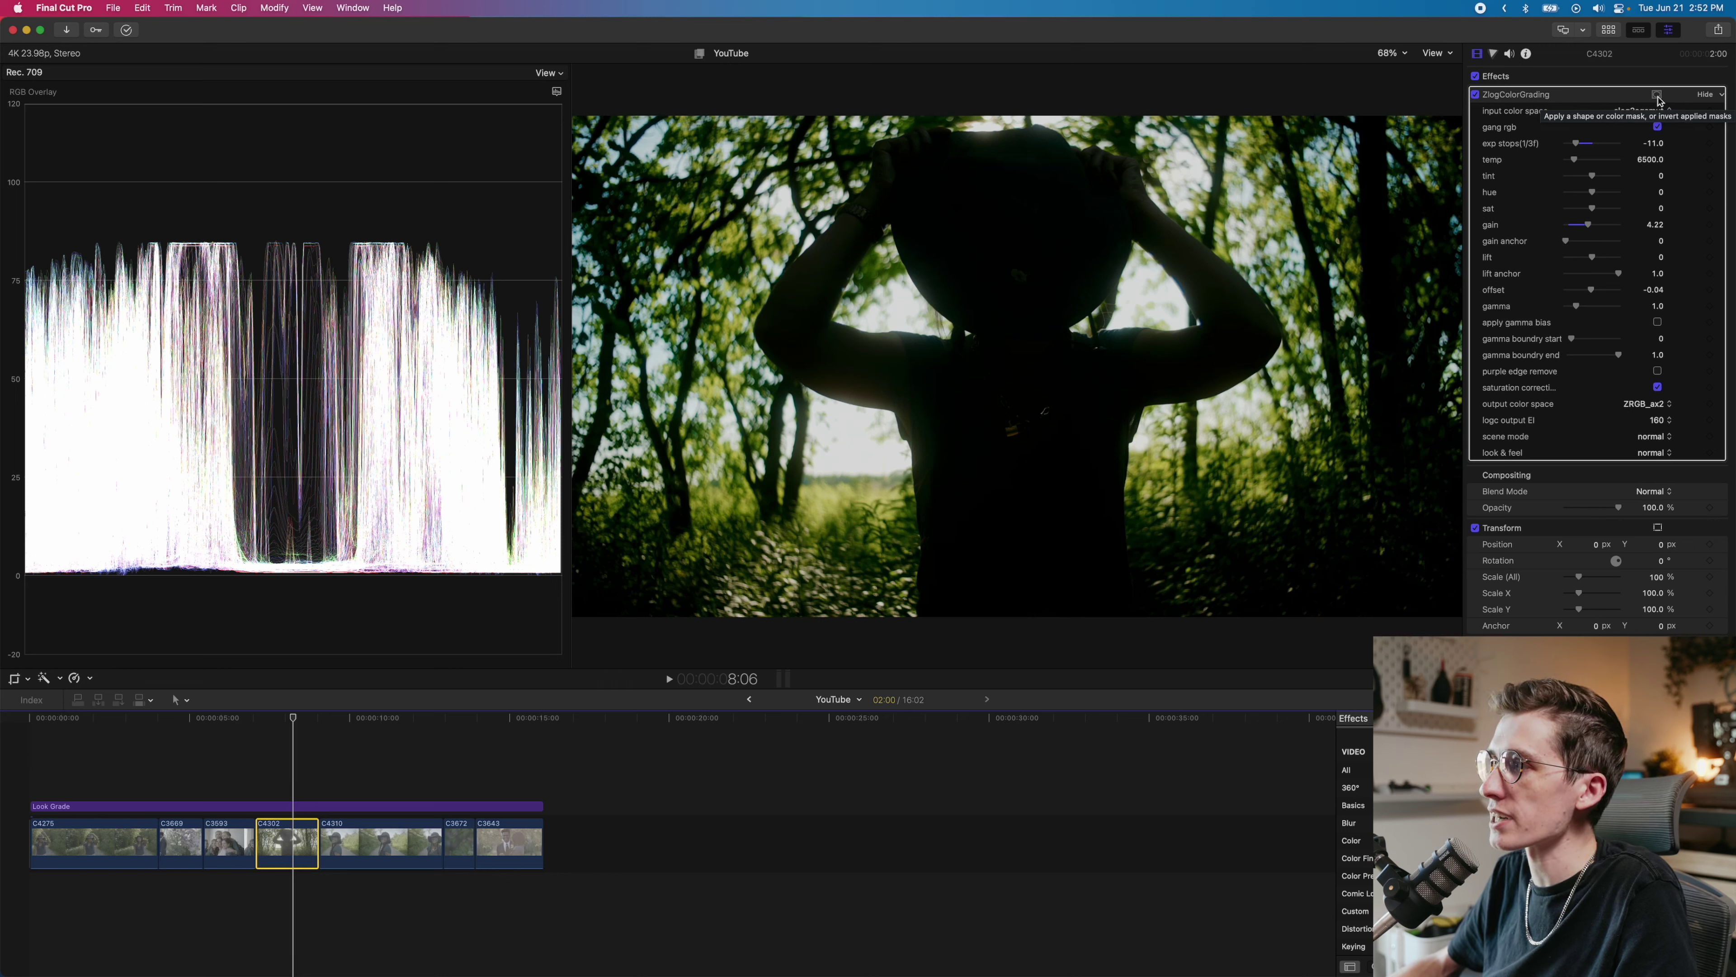
Step: Add a shape mask to C4302's grade, shrink it around the hat, then Option-drag a copy above
left_click(1657, 96)
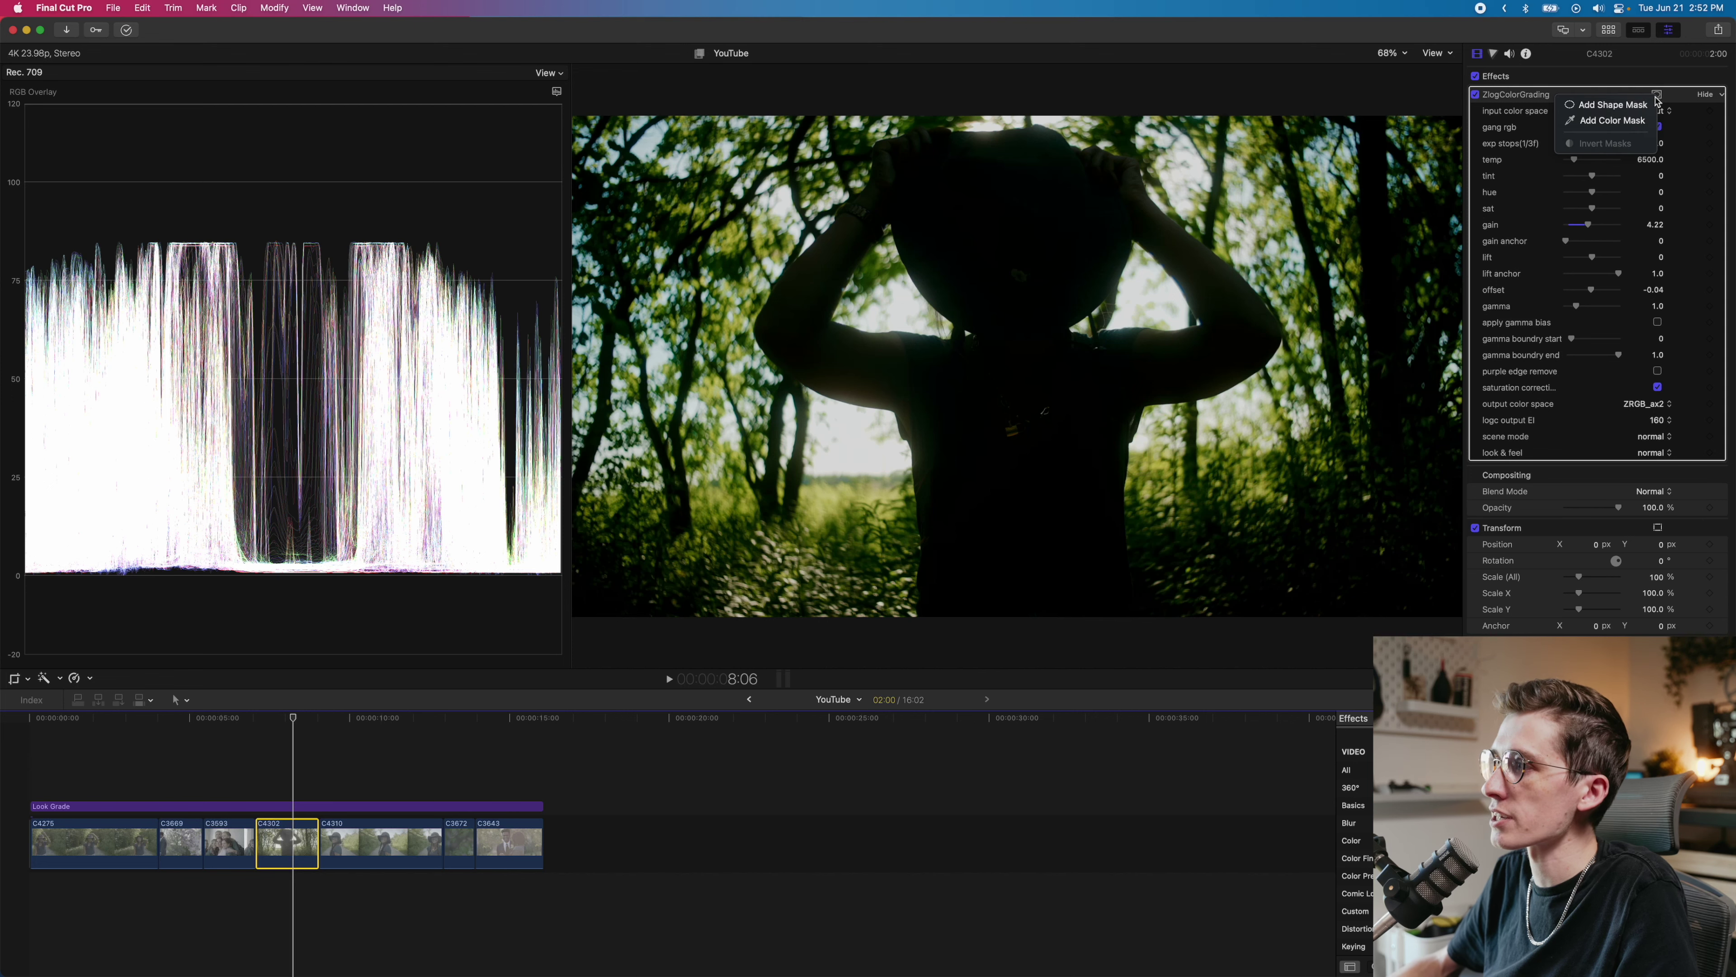
left_click(1613, 104)
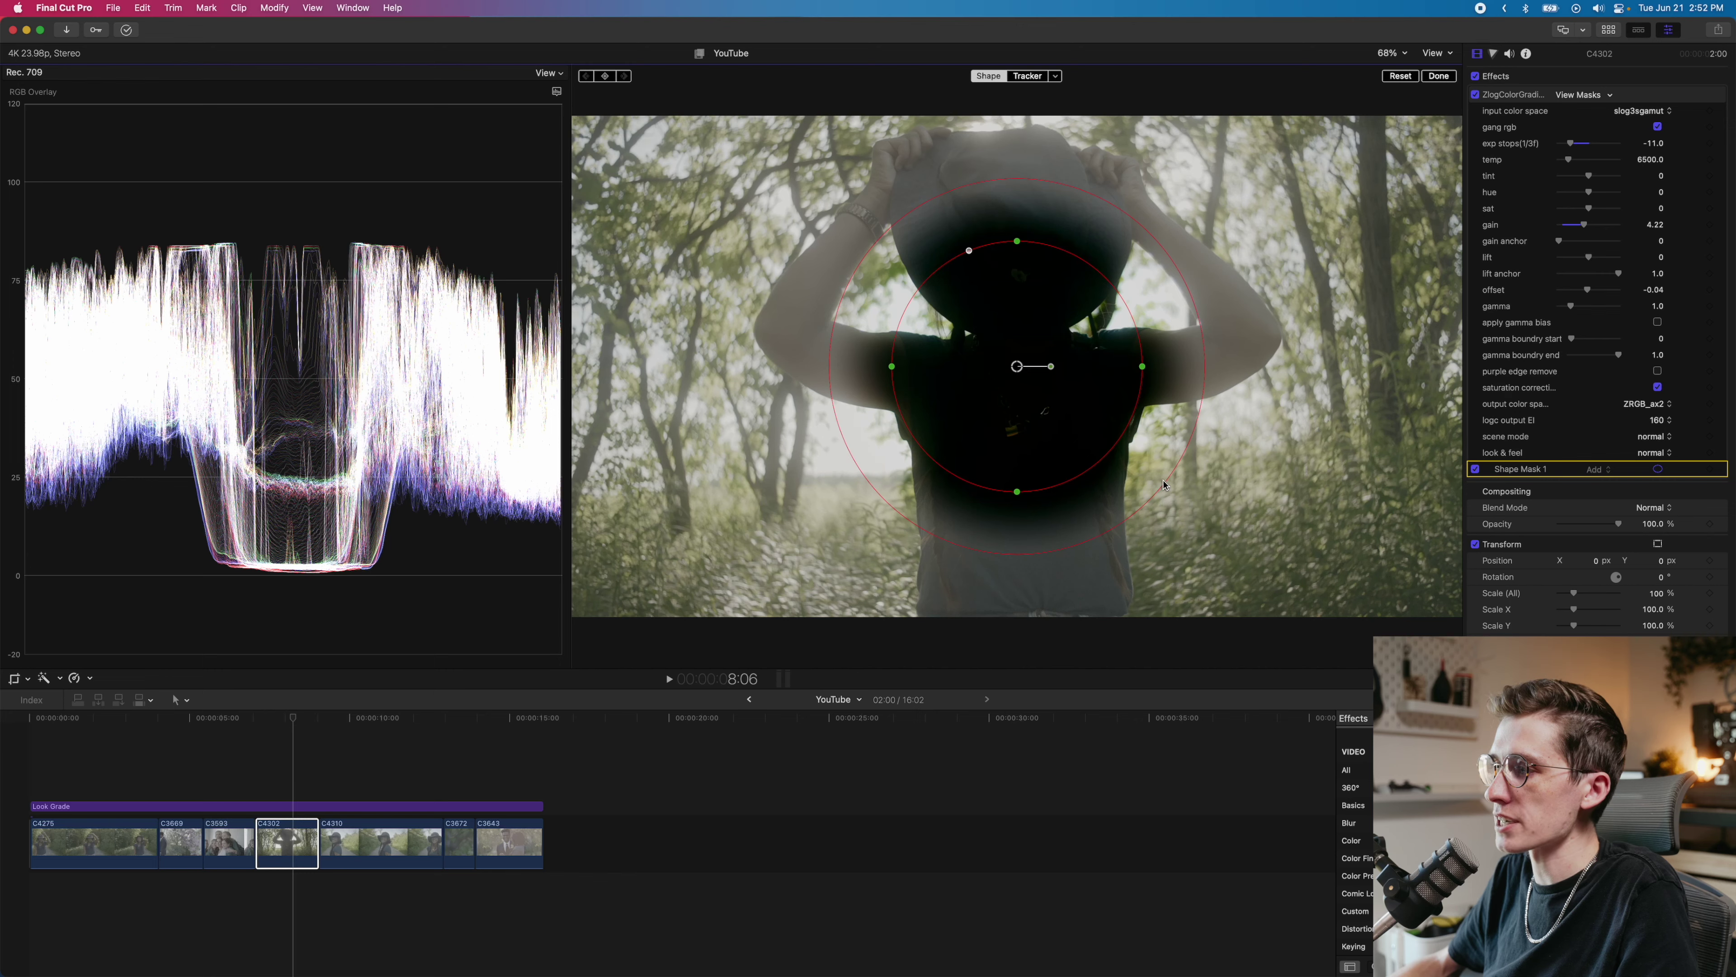
left_click_drag(1169, 486, 1436, 625)
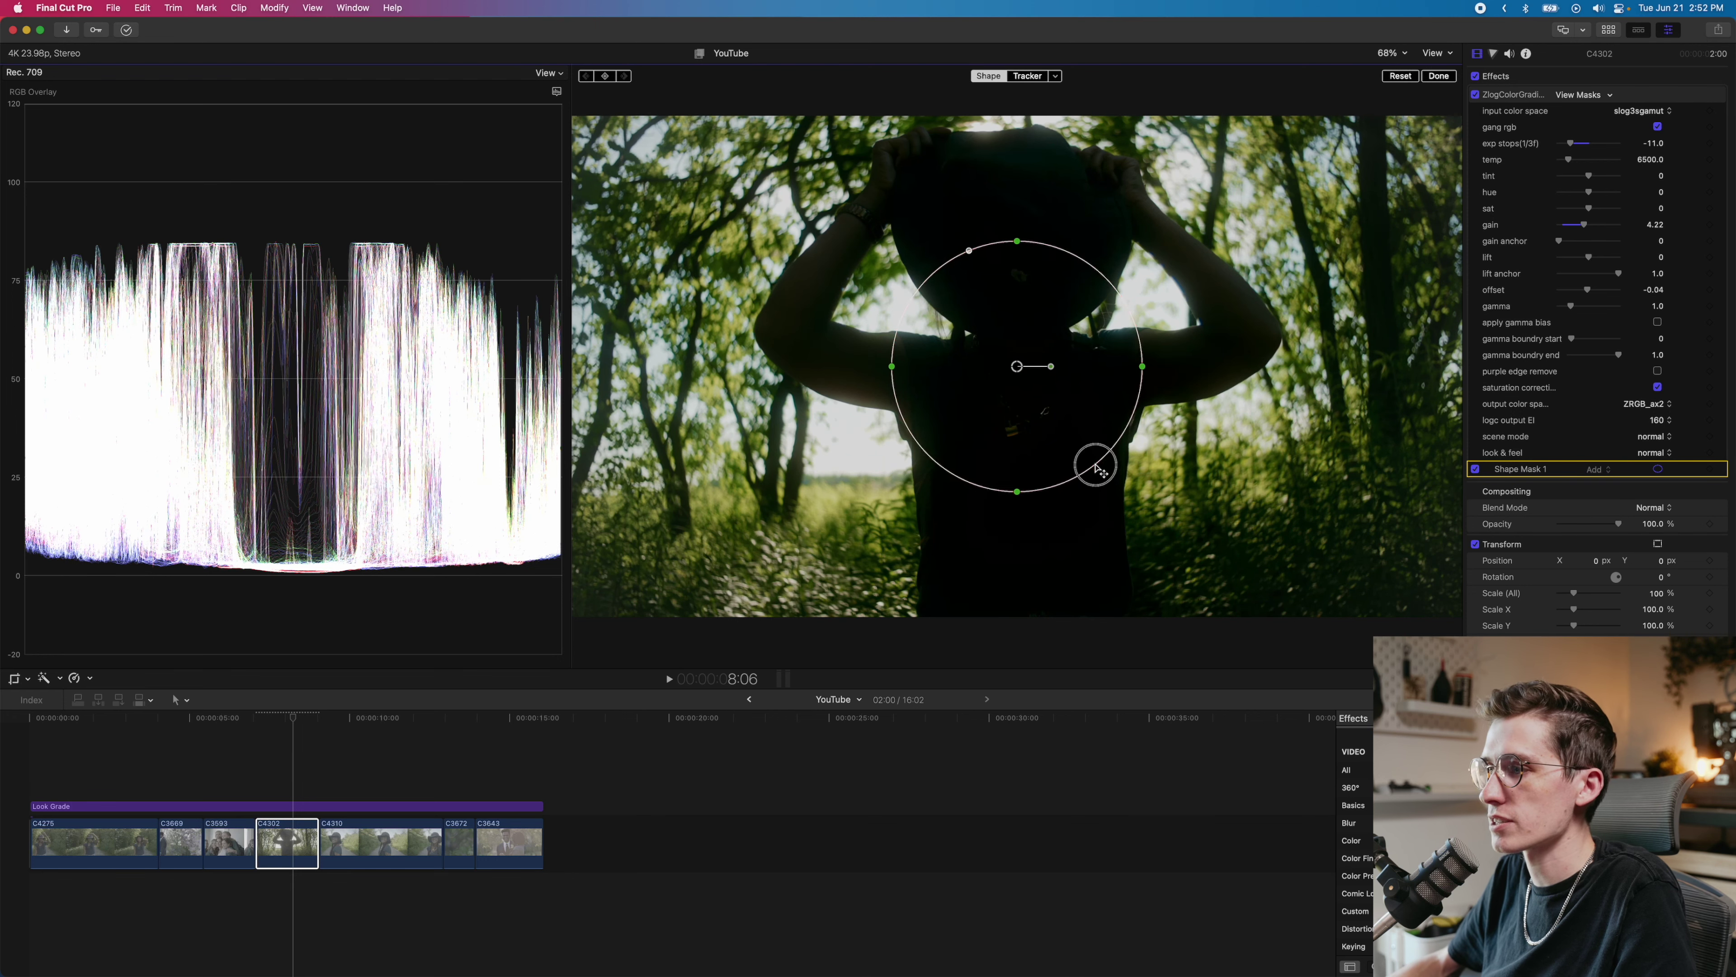
left_click_drag(1095, 467, 1025, 346)
left_click(296, 781)
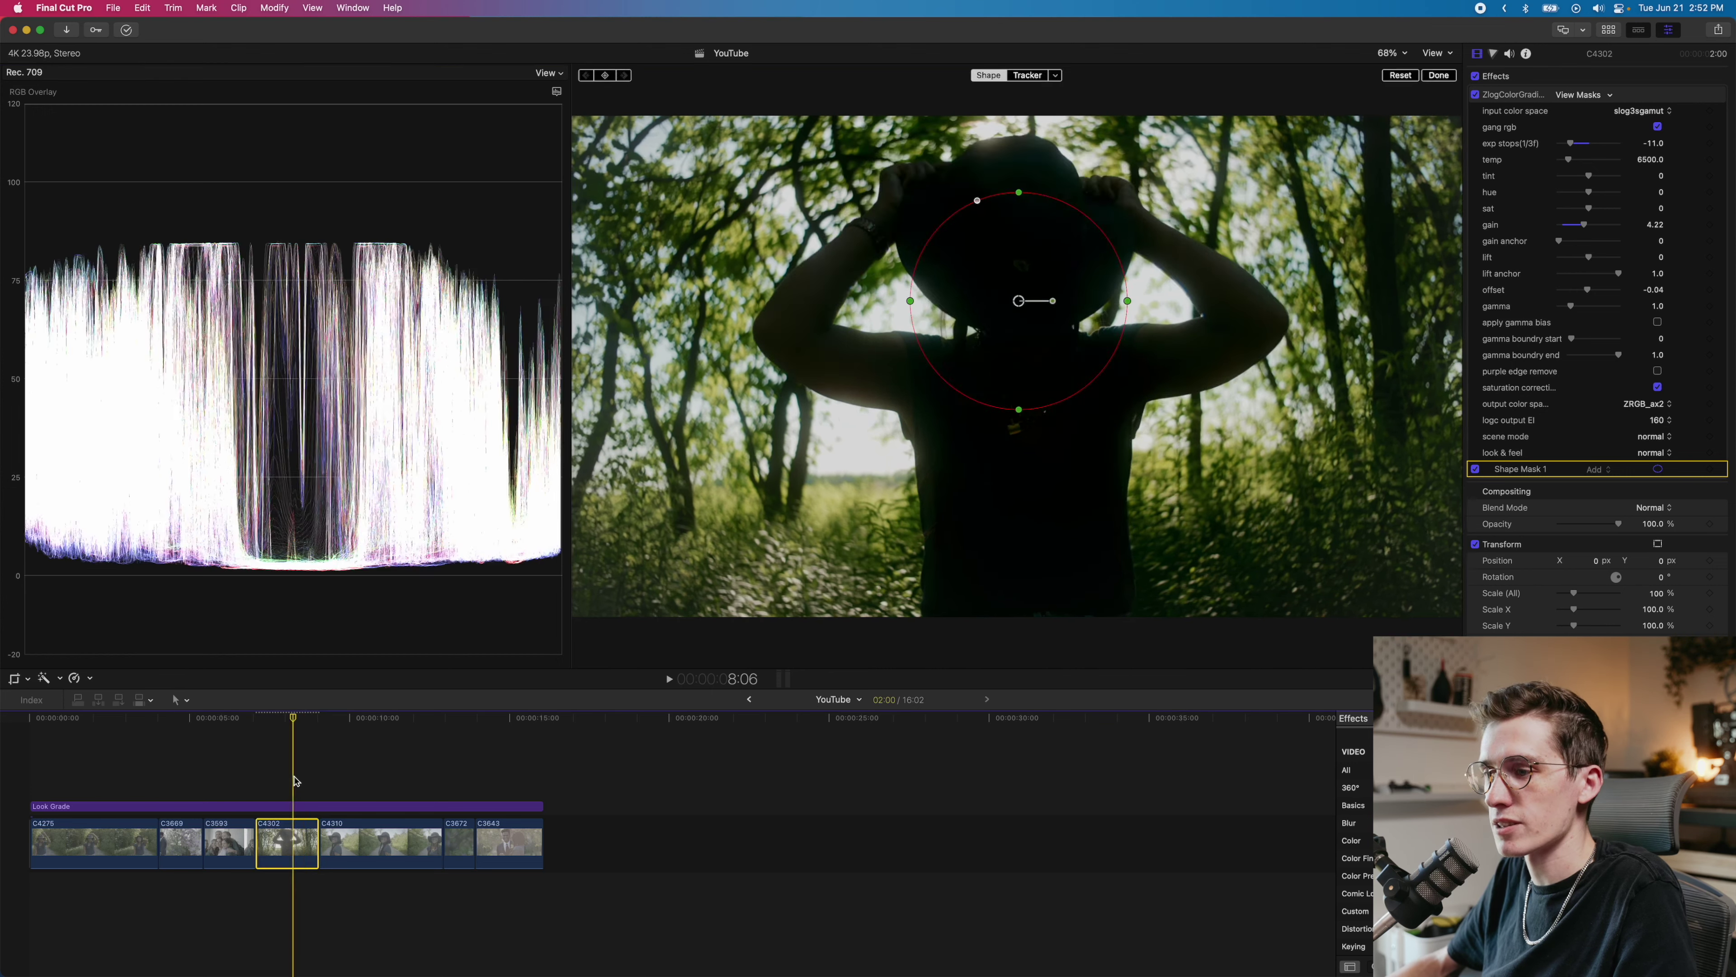
left_click_drag(290, 842, 289, 783)
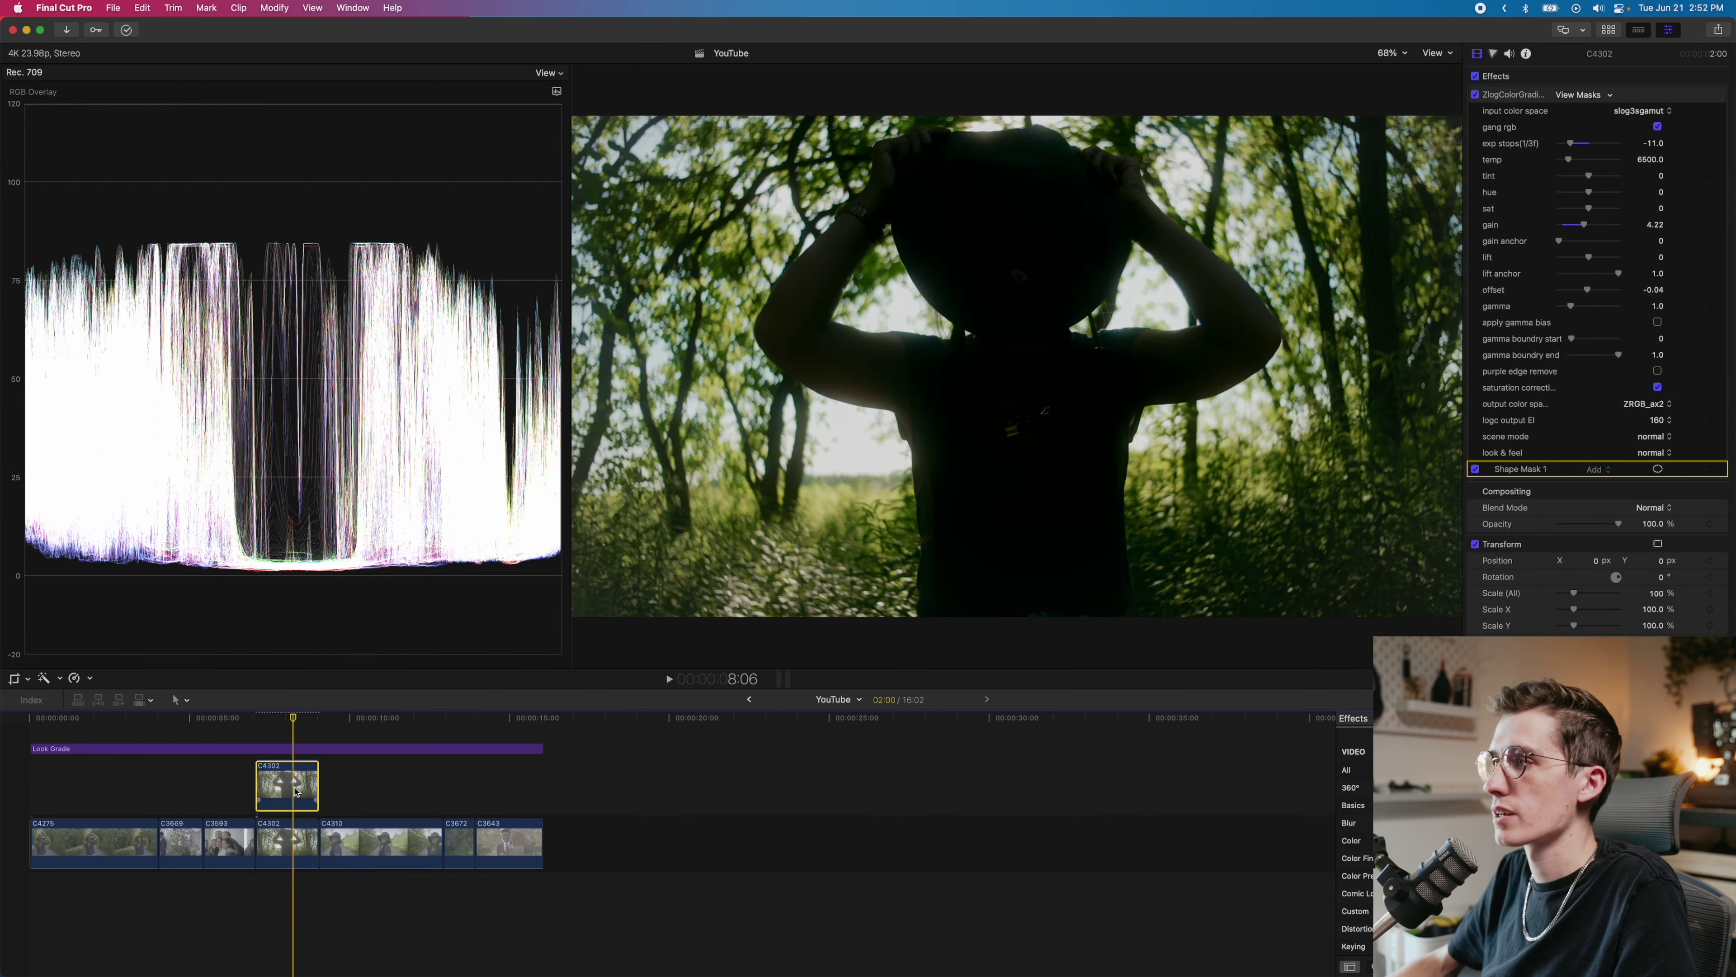
Step: Reset the copy's ZlogColorGrading to slog3sgamut input with saturation correction on
left_click(1515, 98)
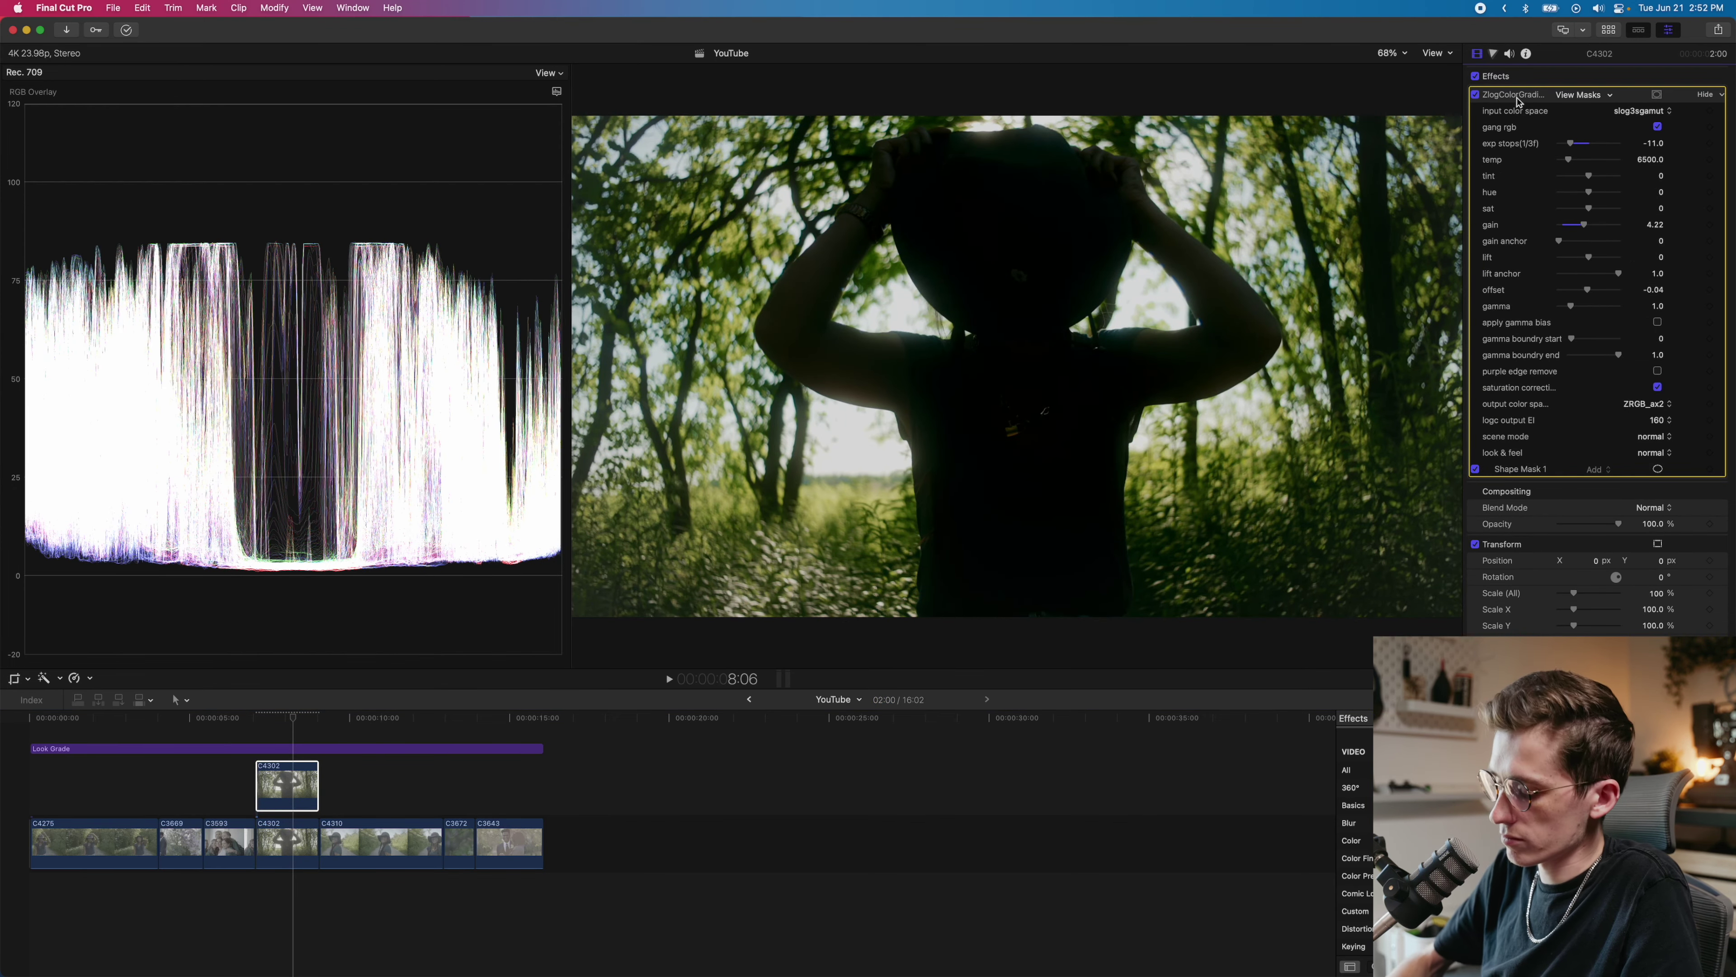
key("Delete")
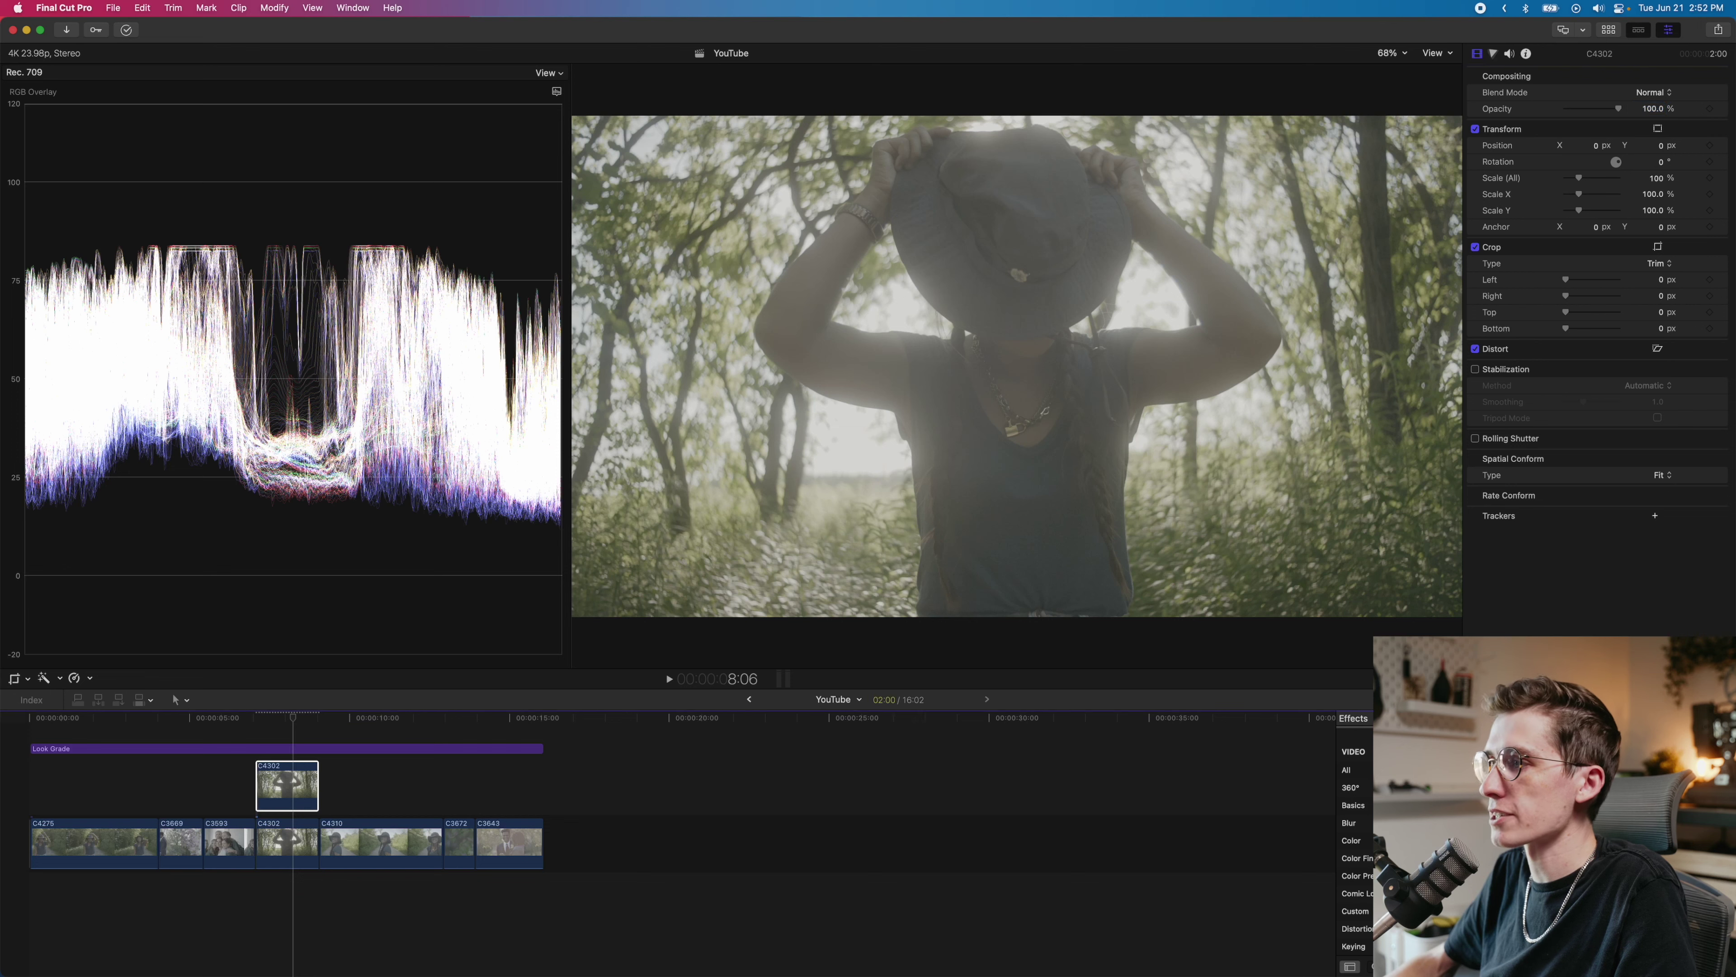
key("super+z")
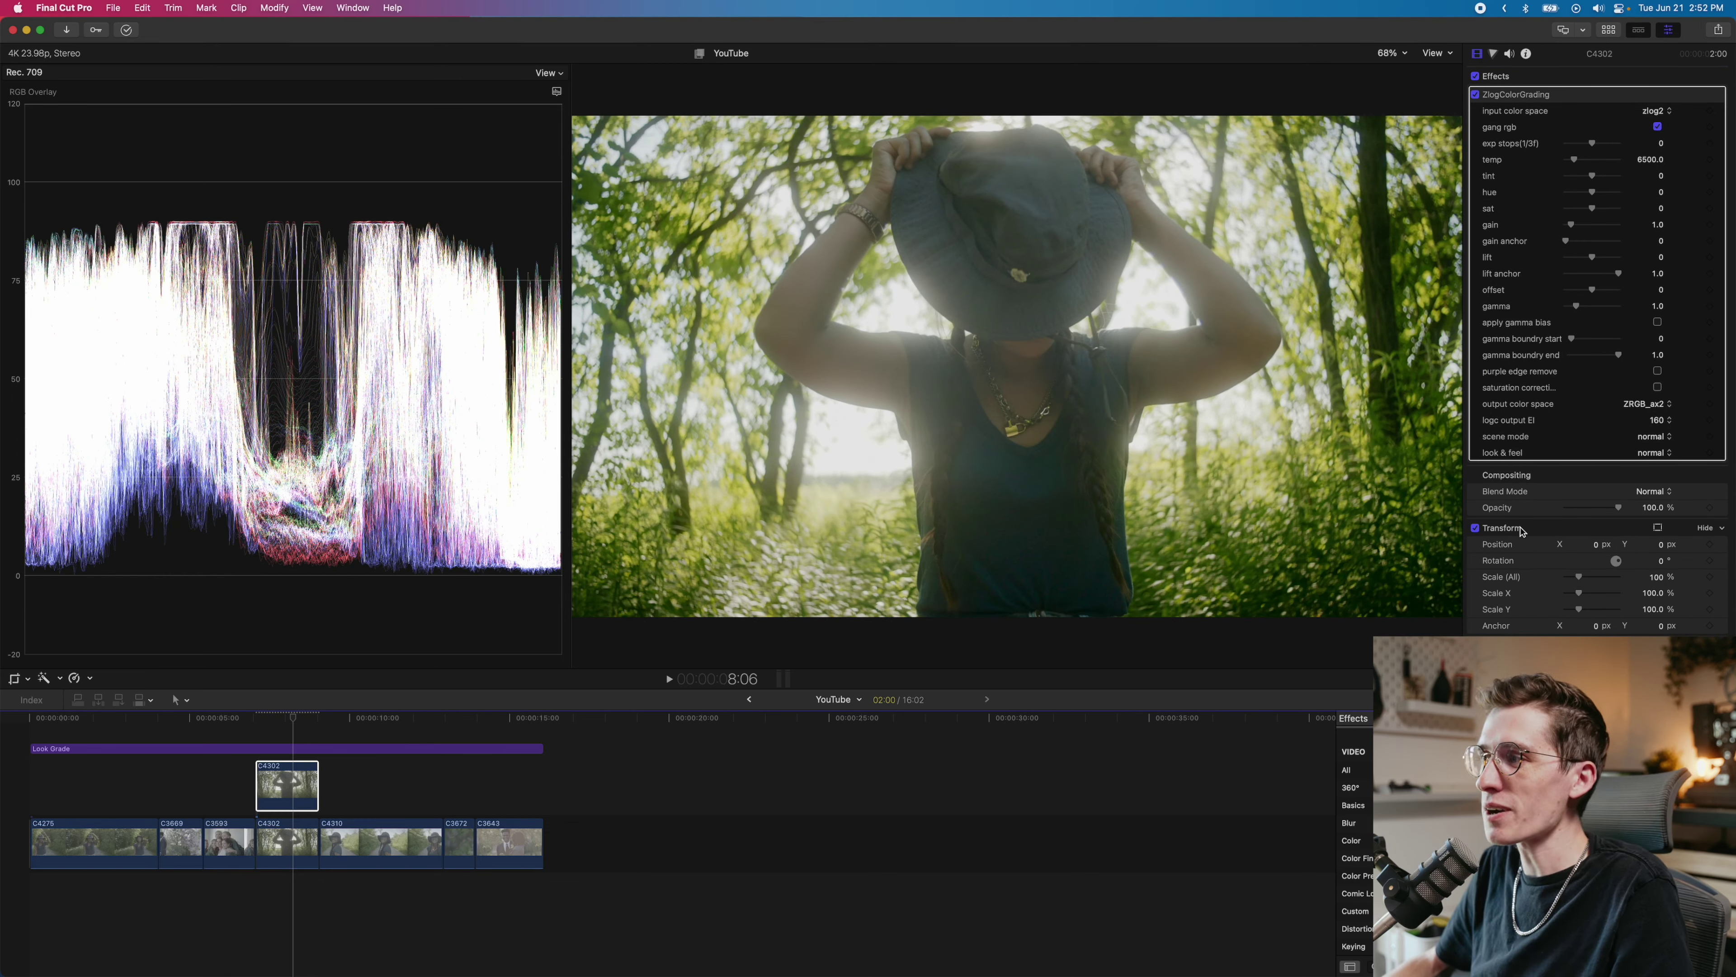
left_click(1657, 111)
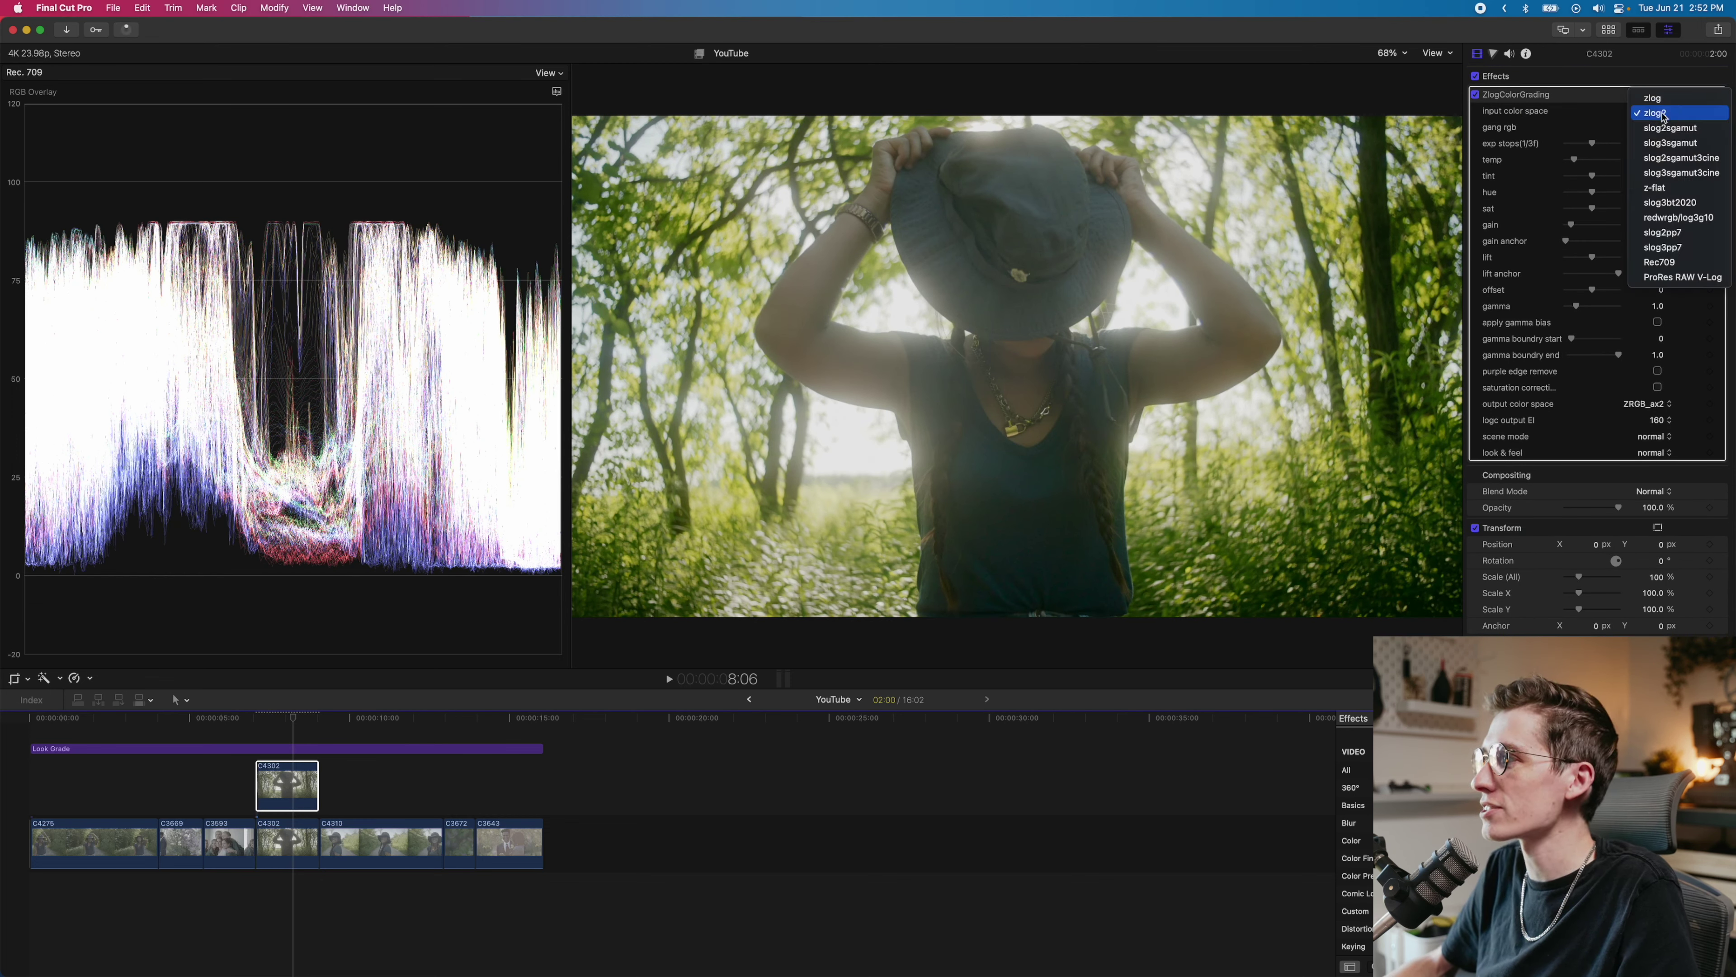
left_click(1665, 146)
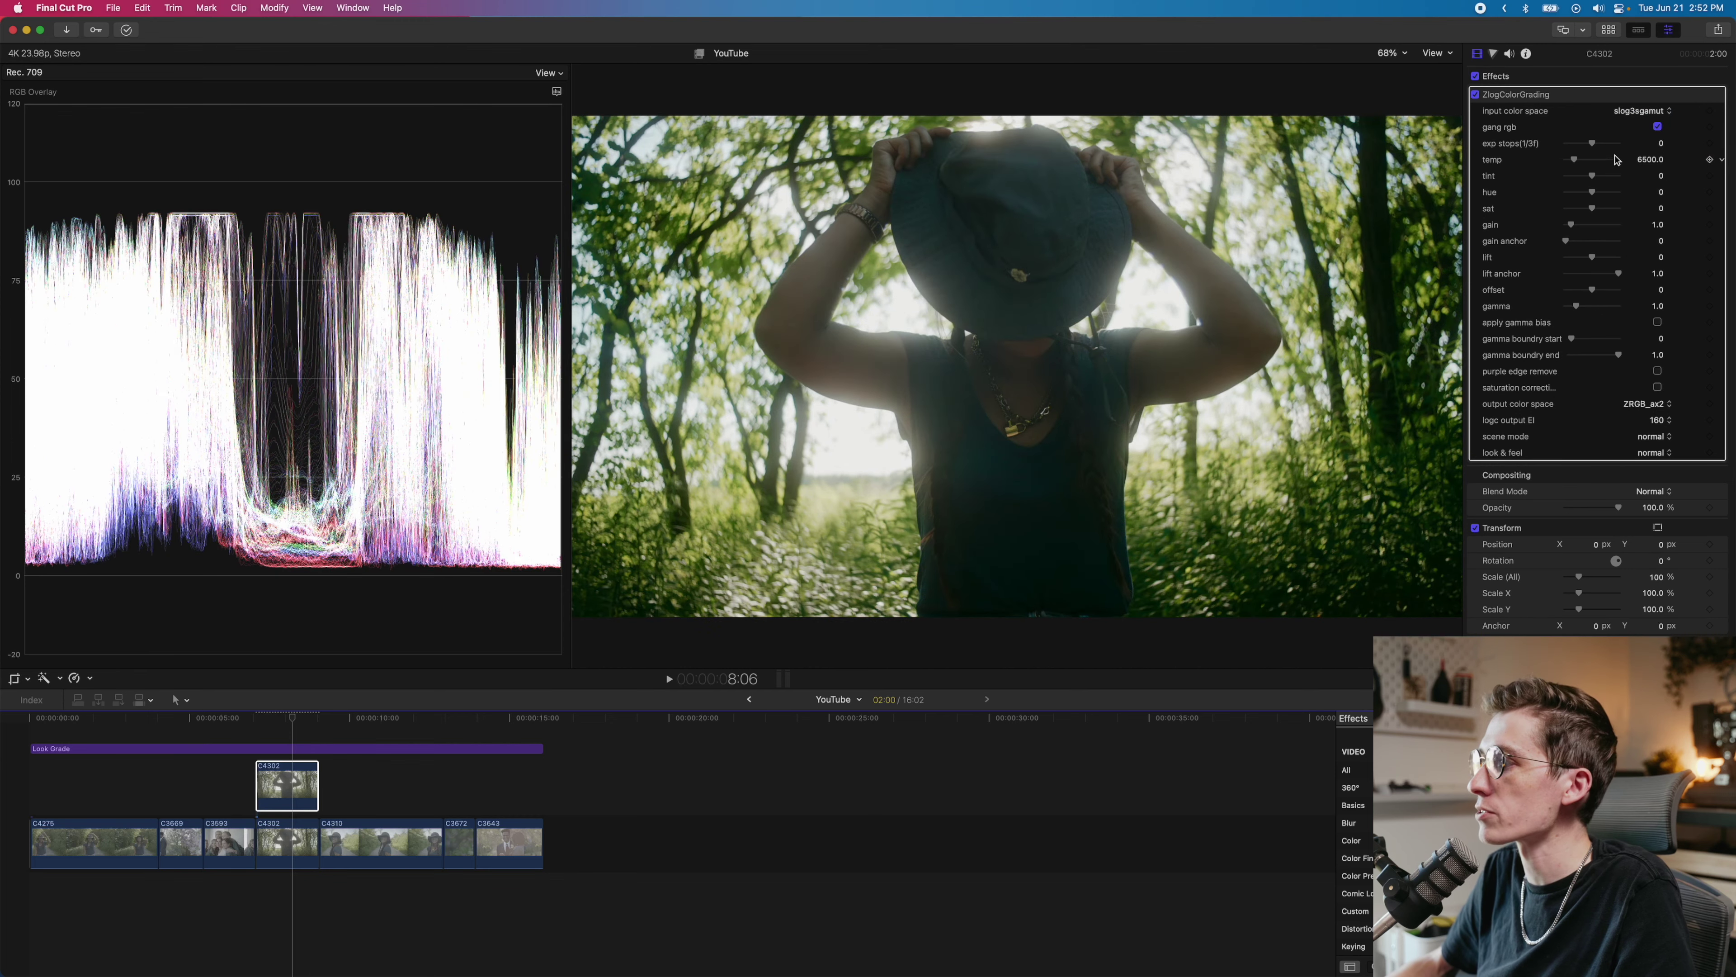
left_click(1657, 387)
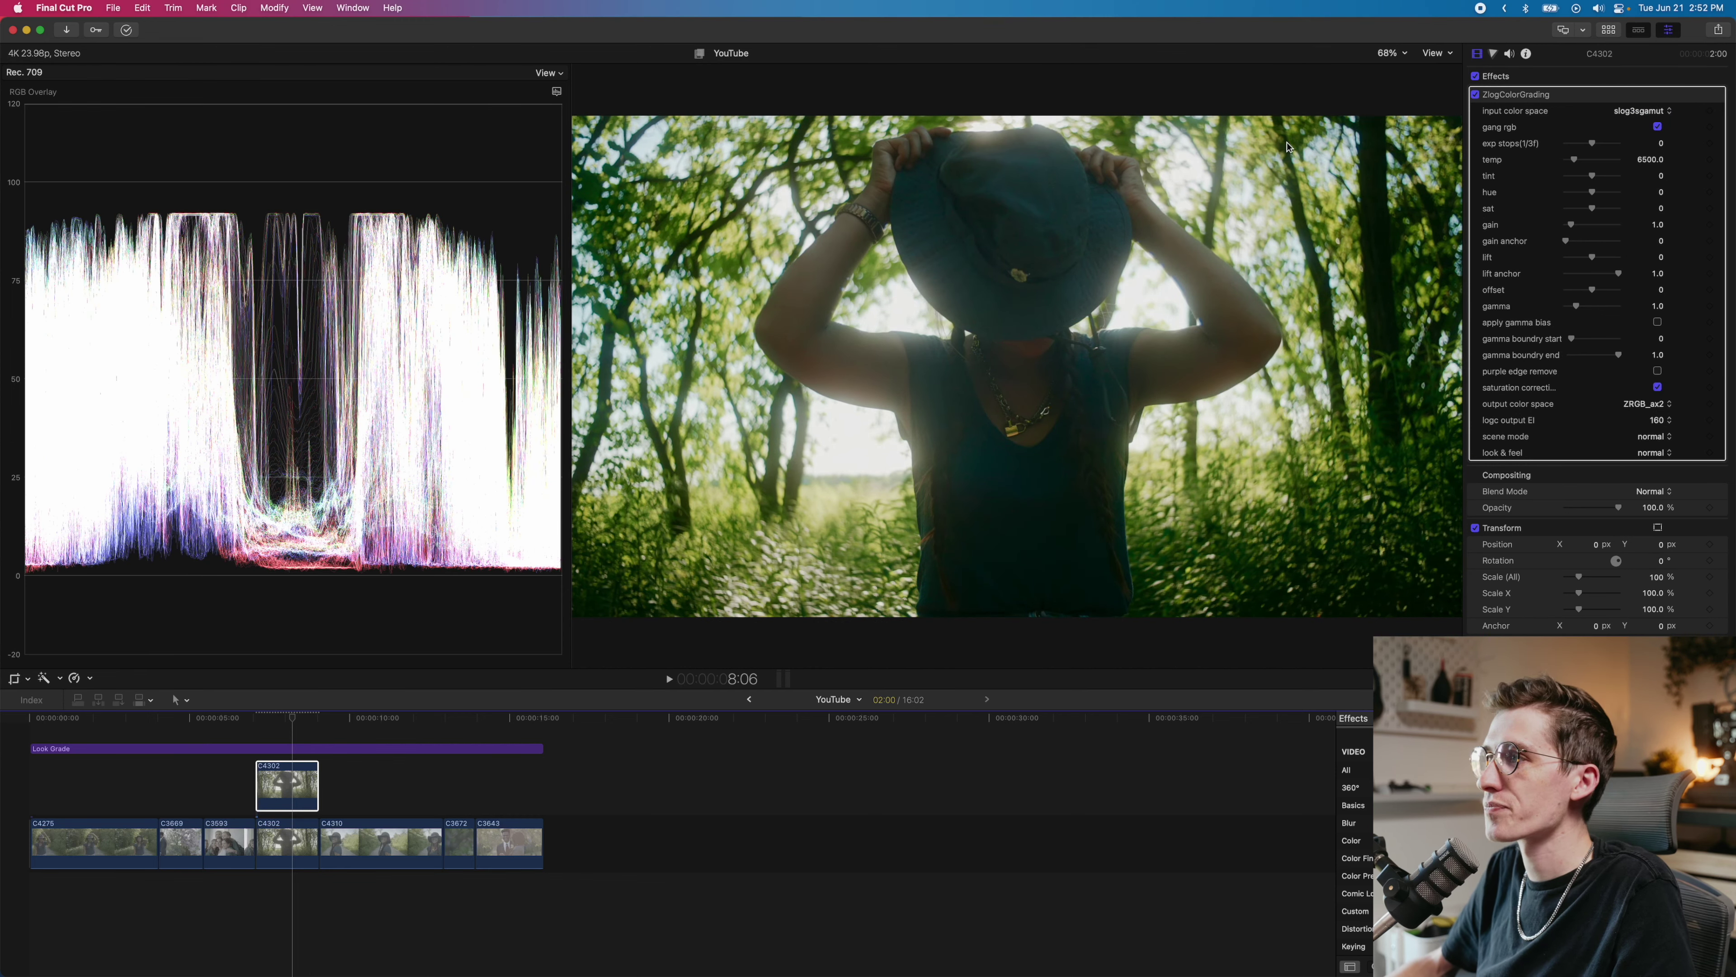
Step: Disable the connected C4302 copy and move to the Look Grade at 10:13
left_click(286, 798)
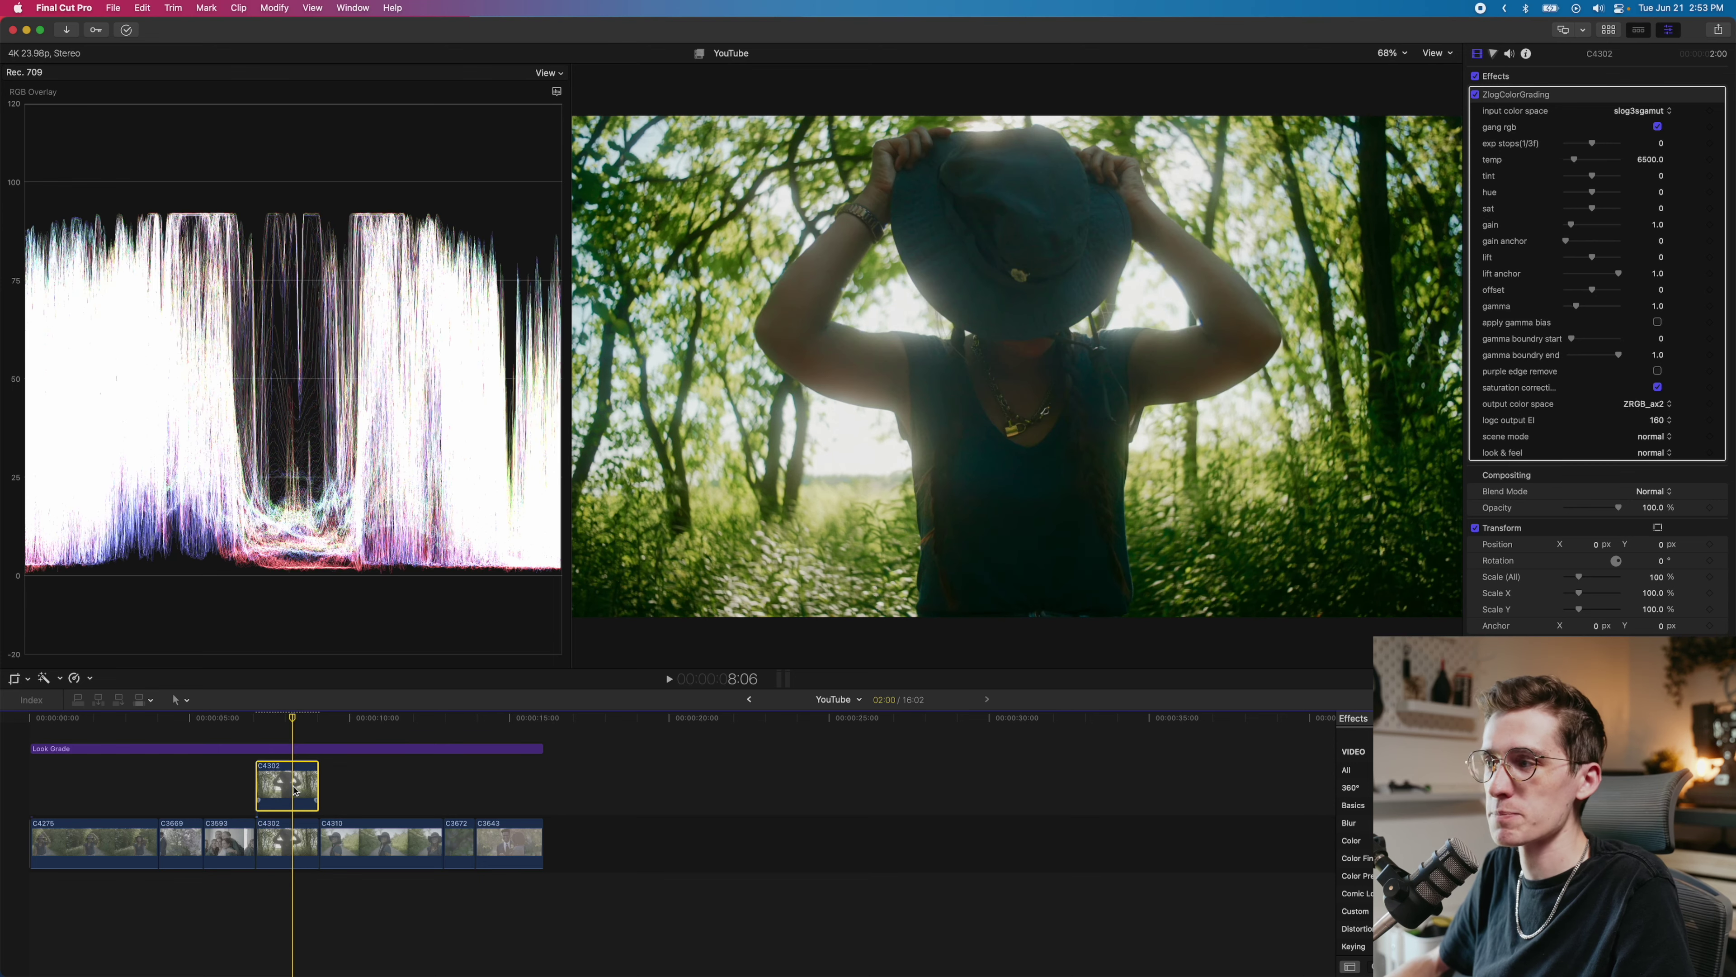
key("v")
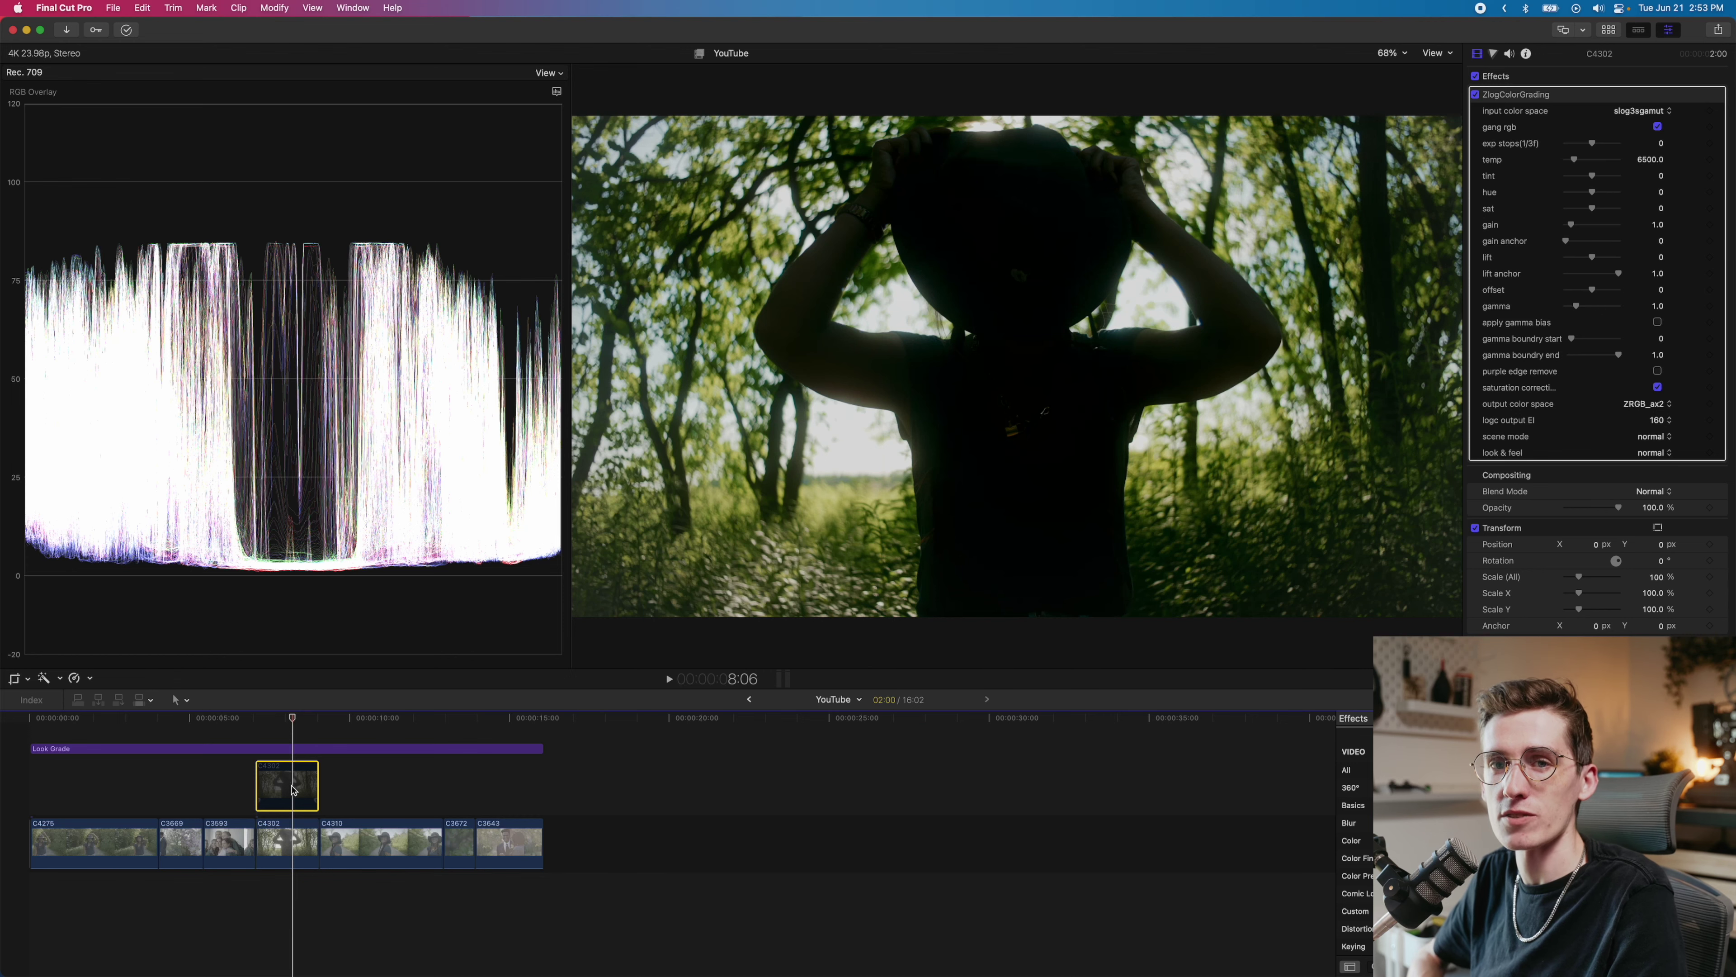
left_click(366, 748)
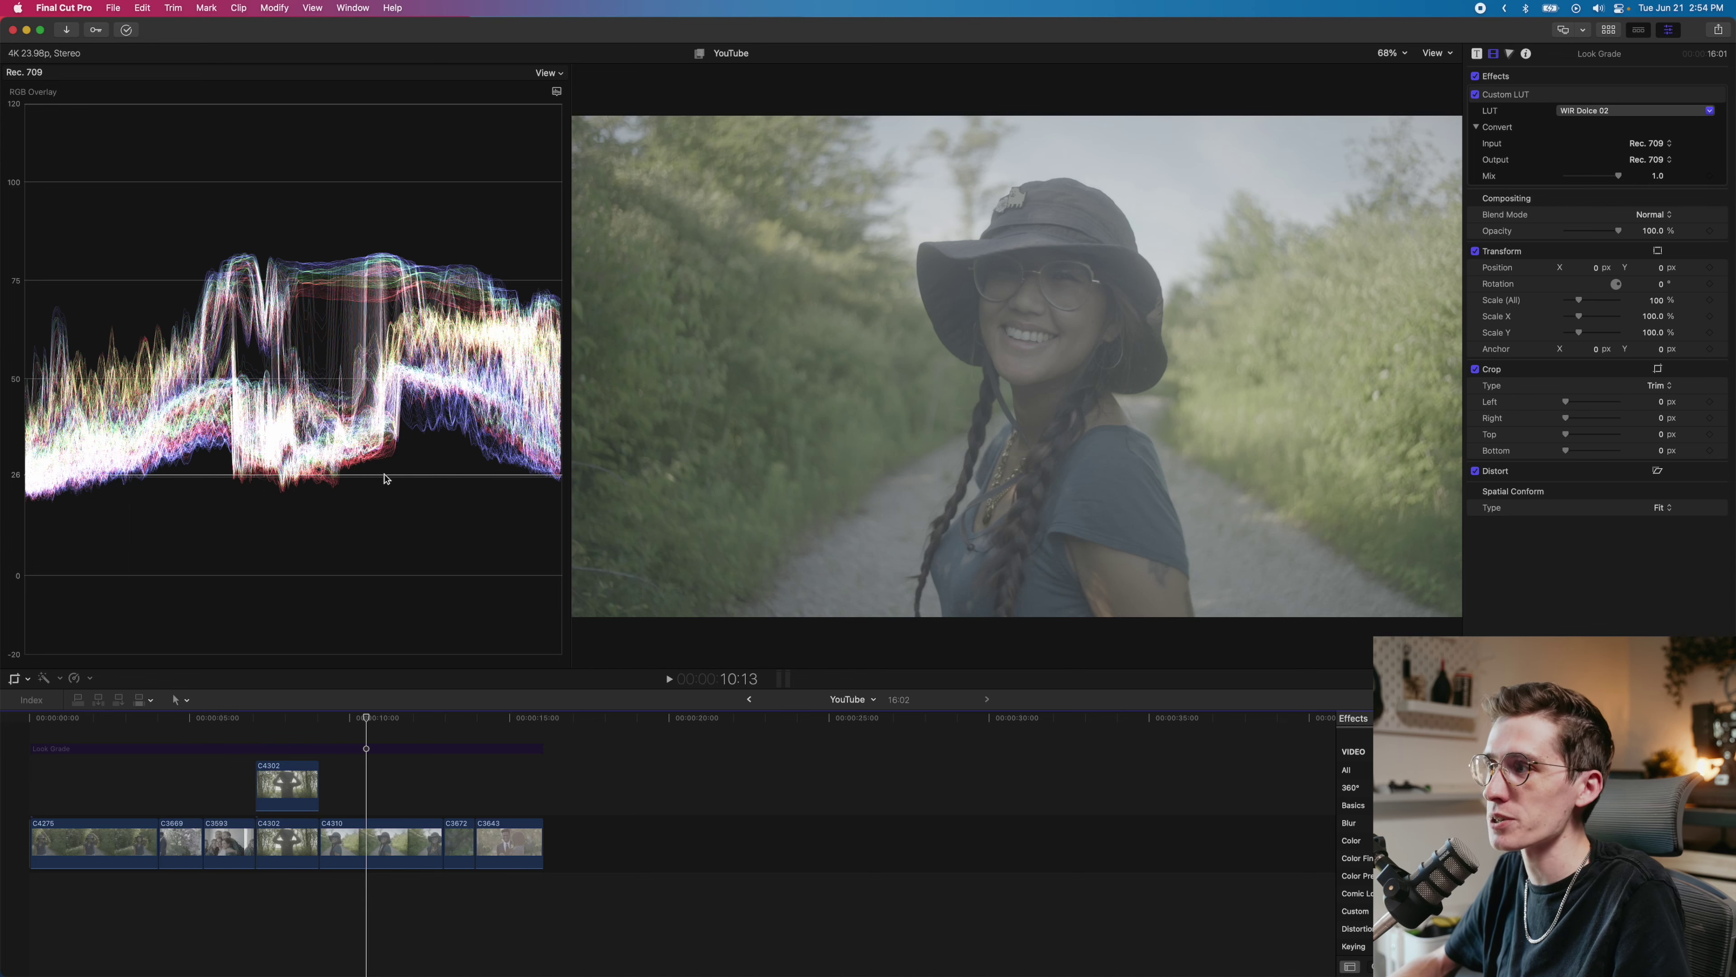
Step: Select clip C4310 under the playhead and paste the ZlogColorGrading effect onto it
key("c")
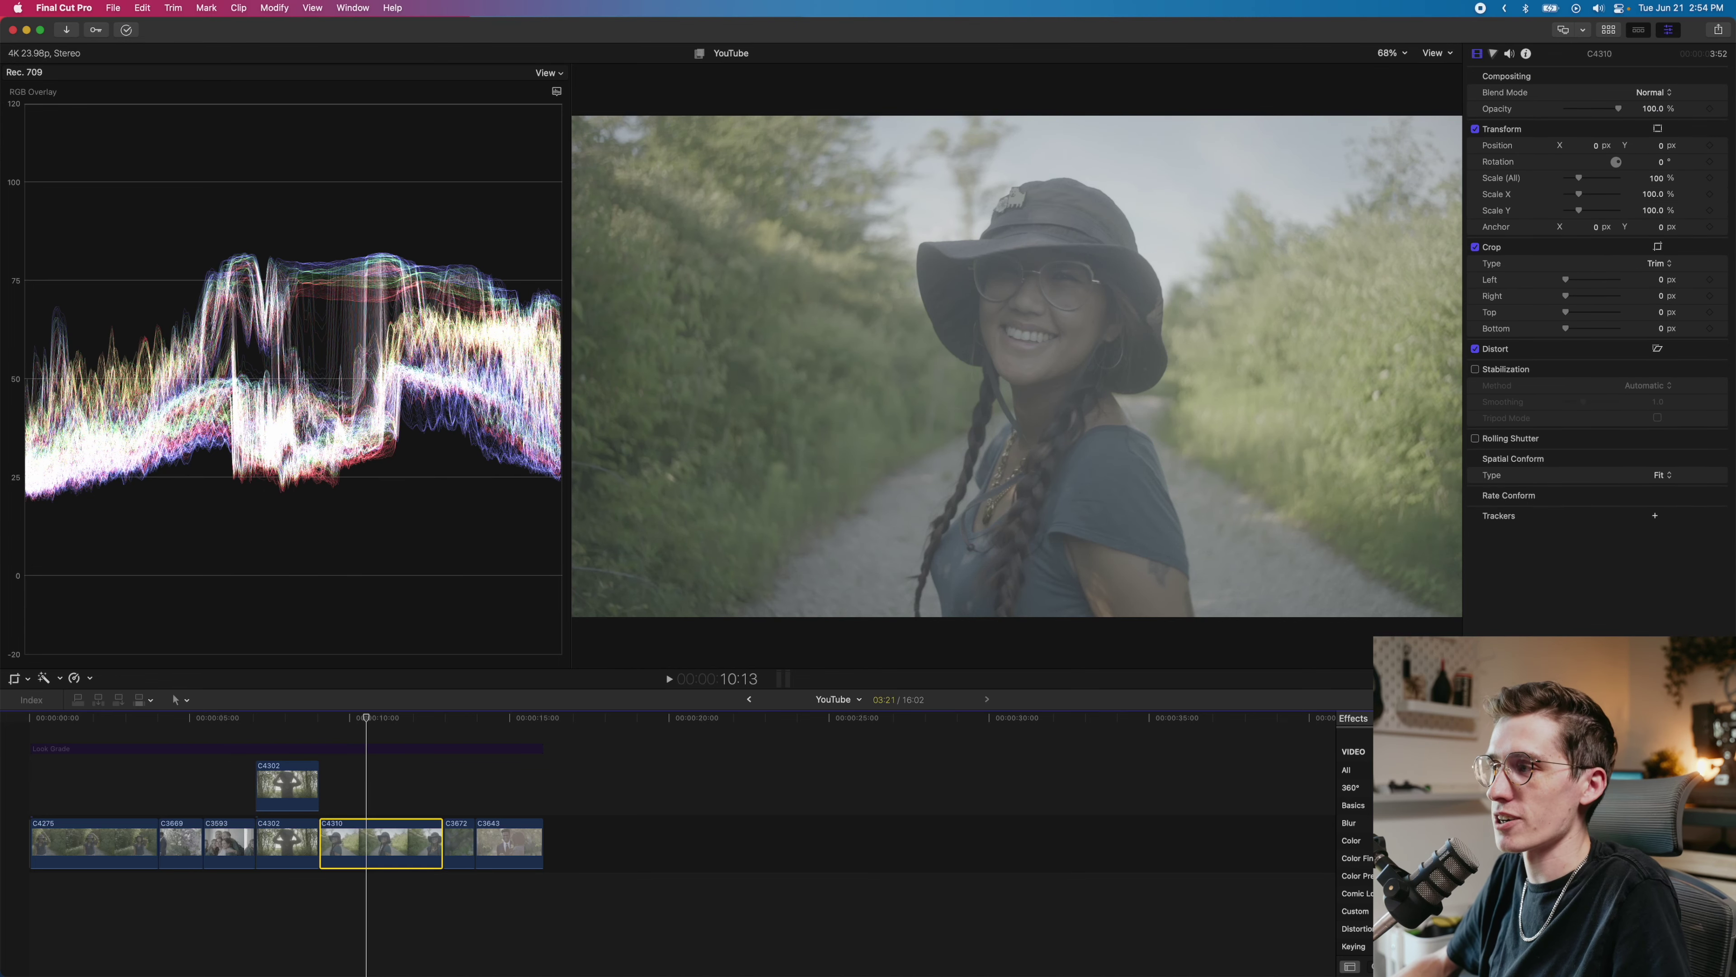
key("alt+super+v")
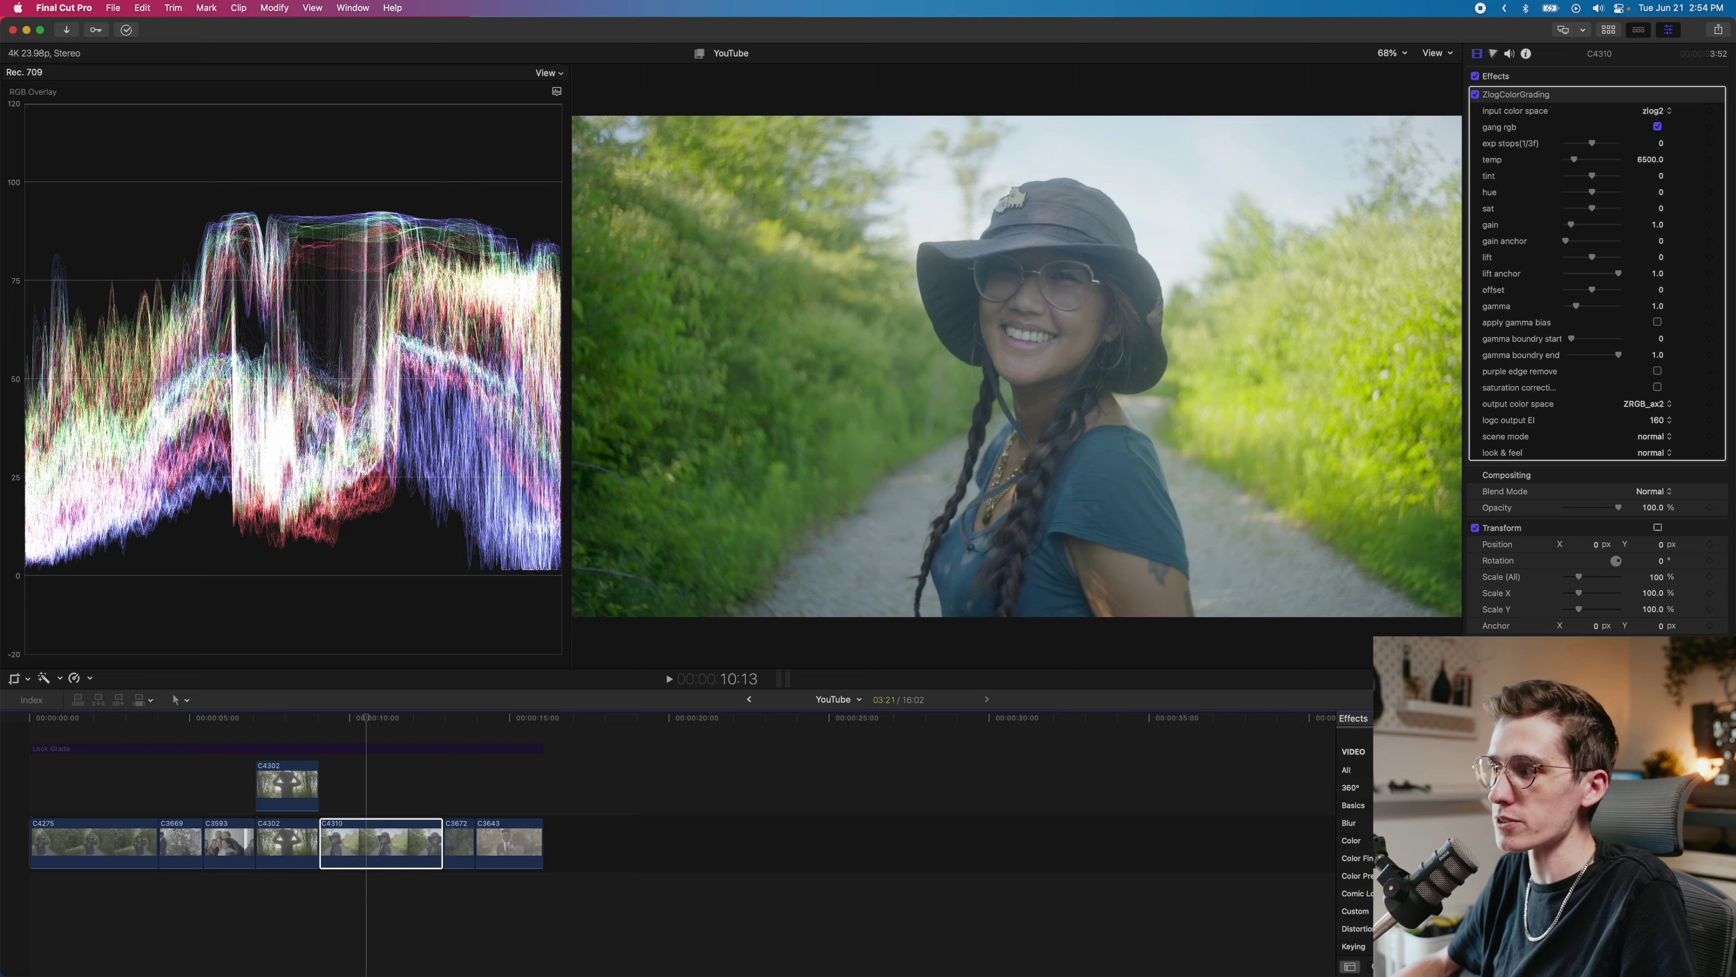
left_click(369, 750)
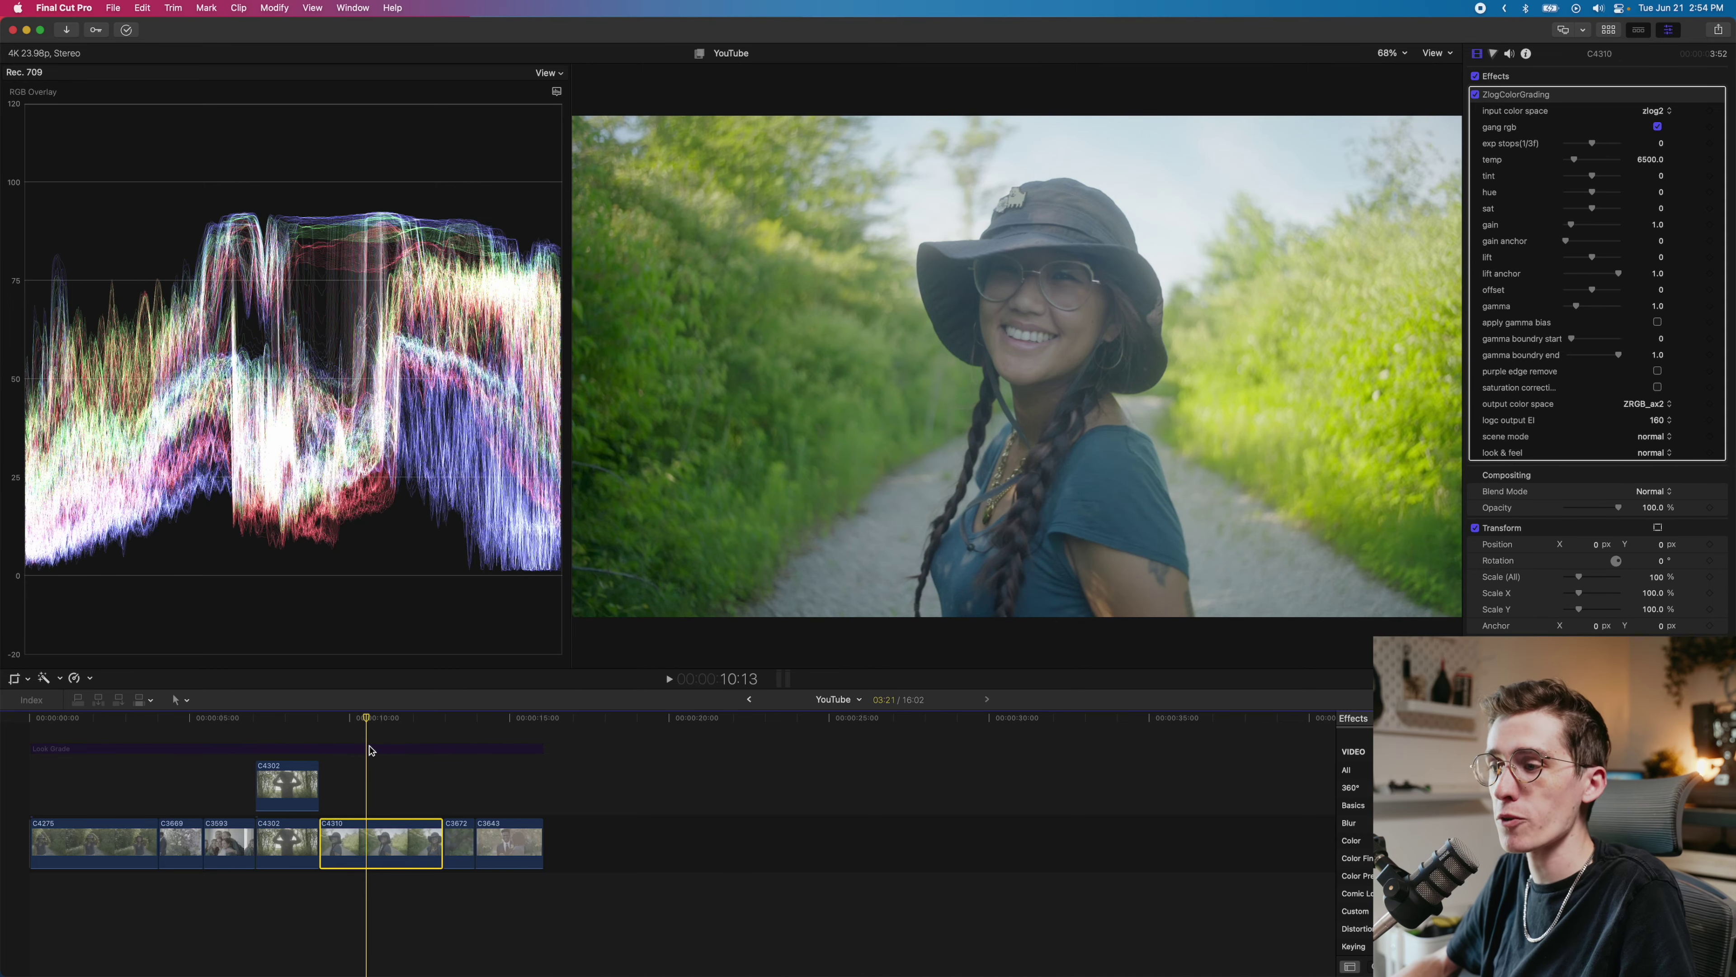
Step: Keep WIR Dolce 02 as the Look Grade LUT and lower its mix to 0.76
left_click(368, 750)
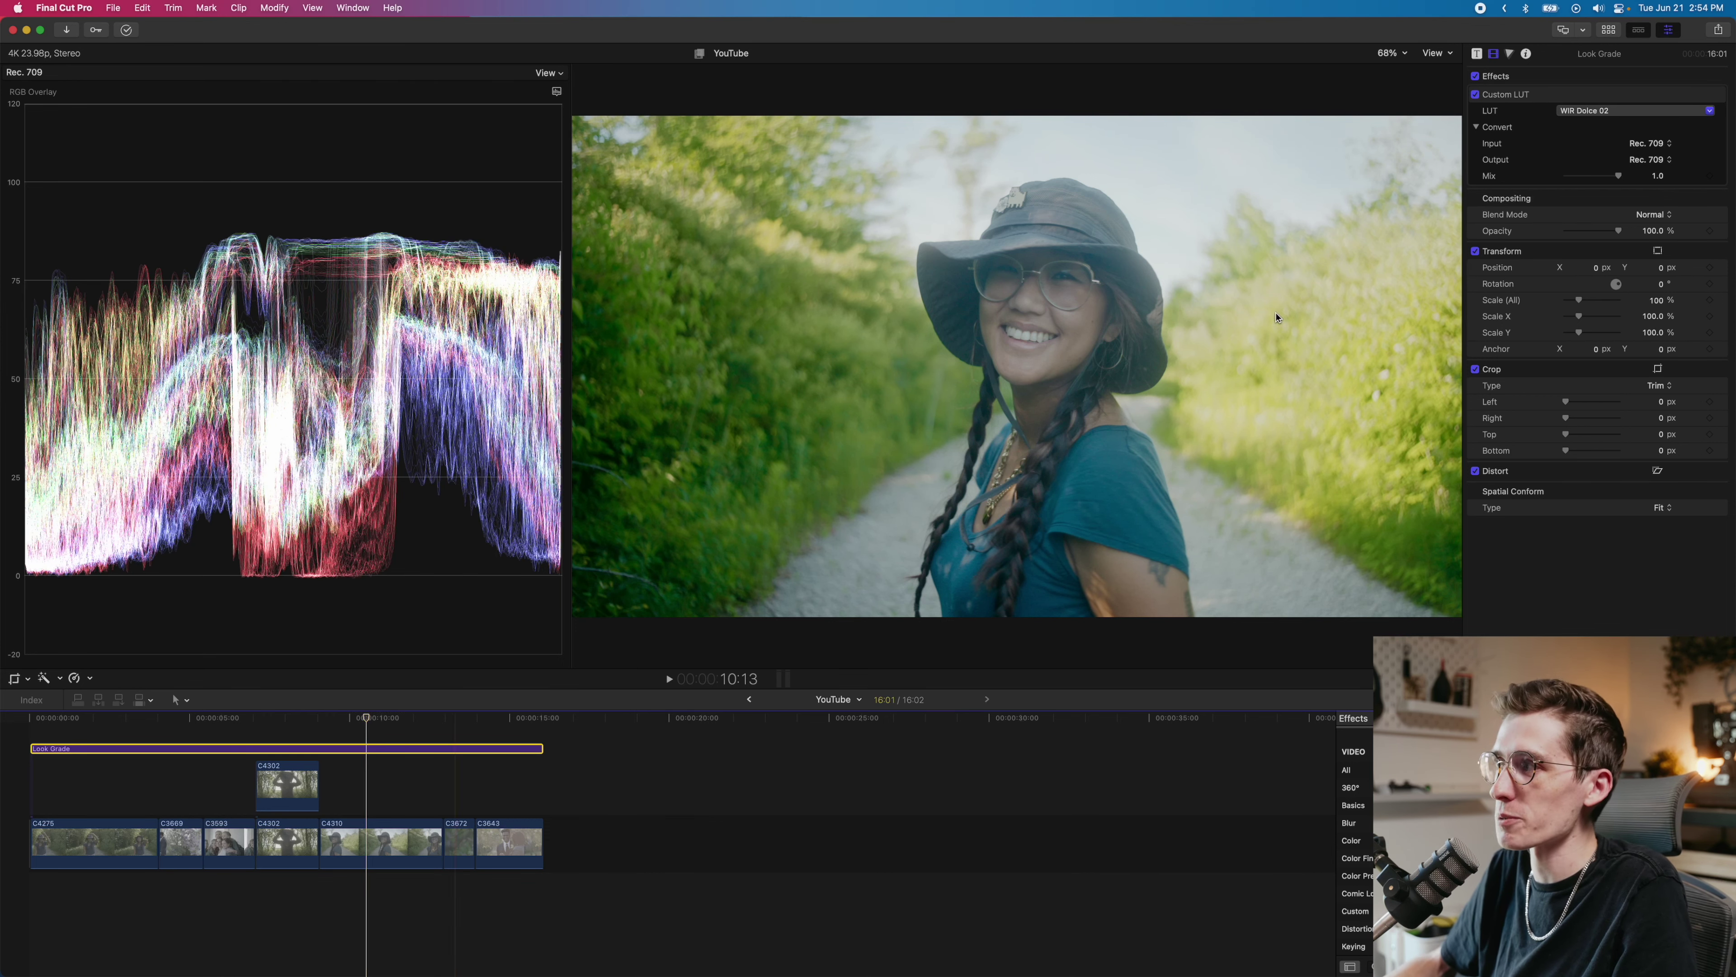
left_click(1649, 112)
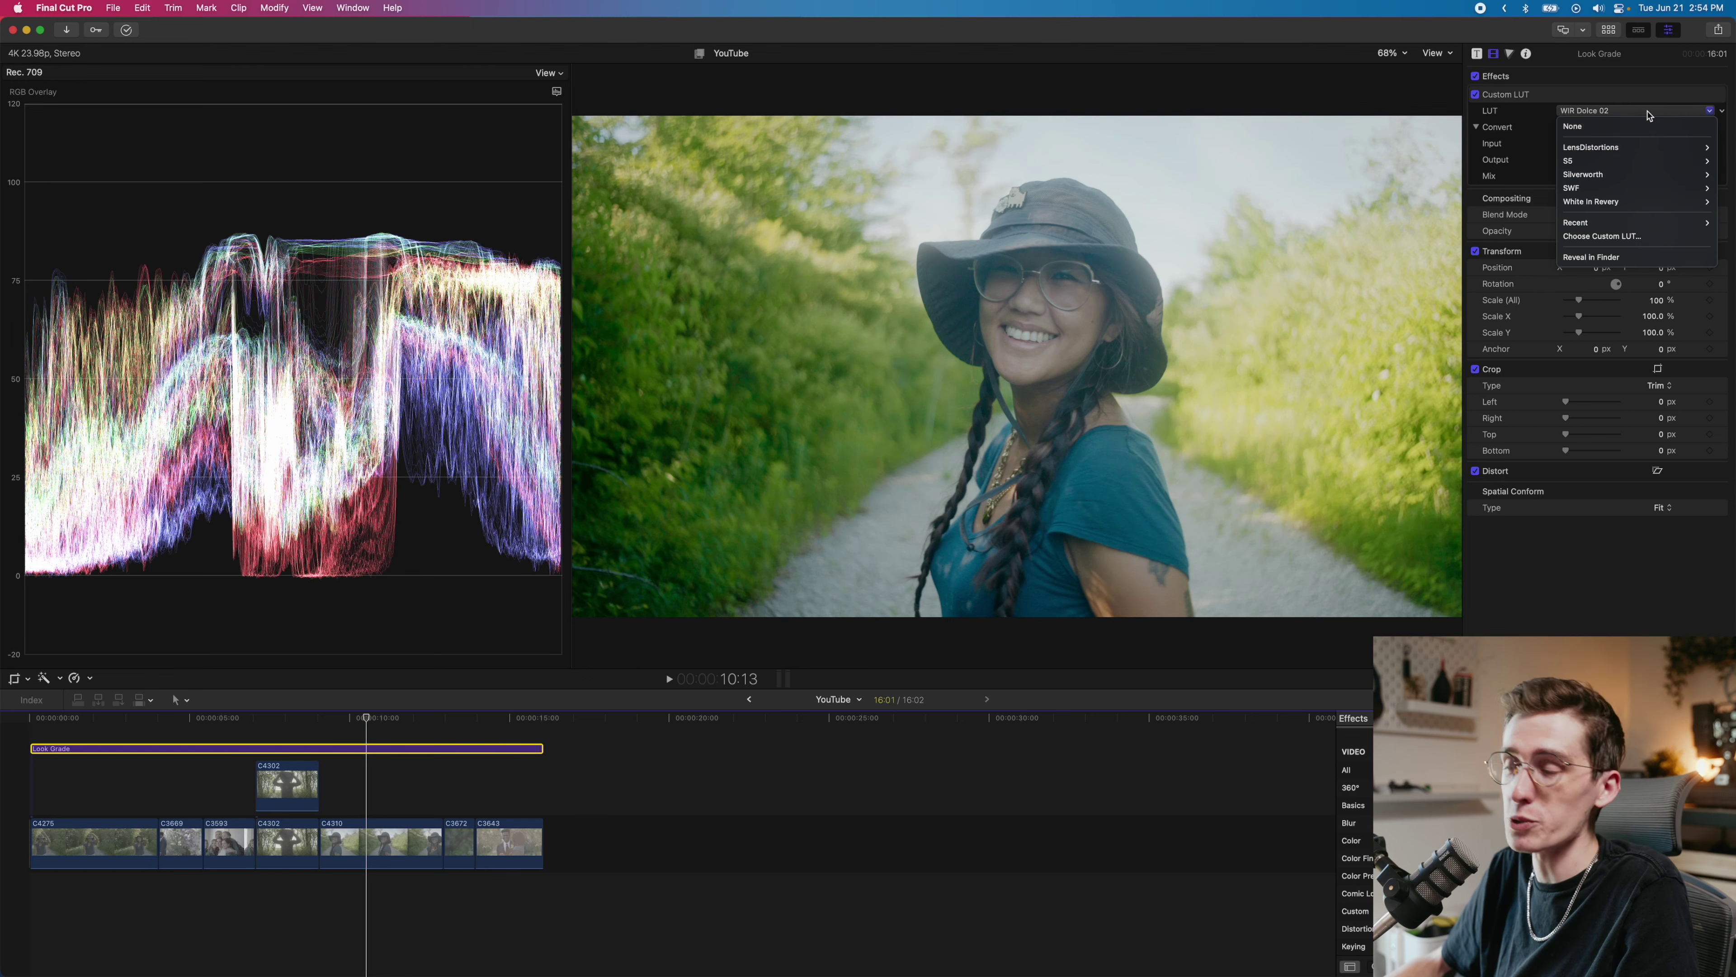
left_click(1478, 252)
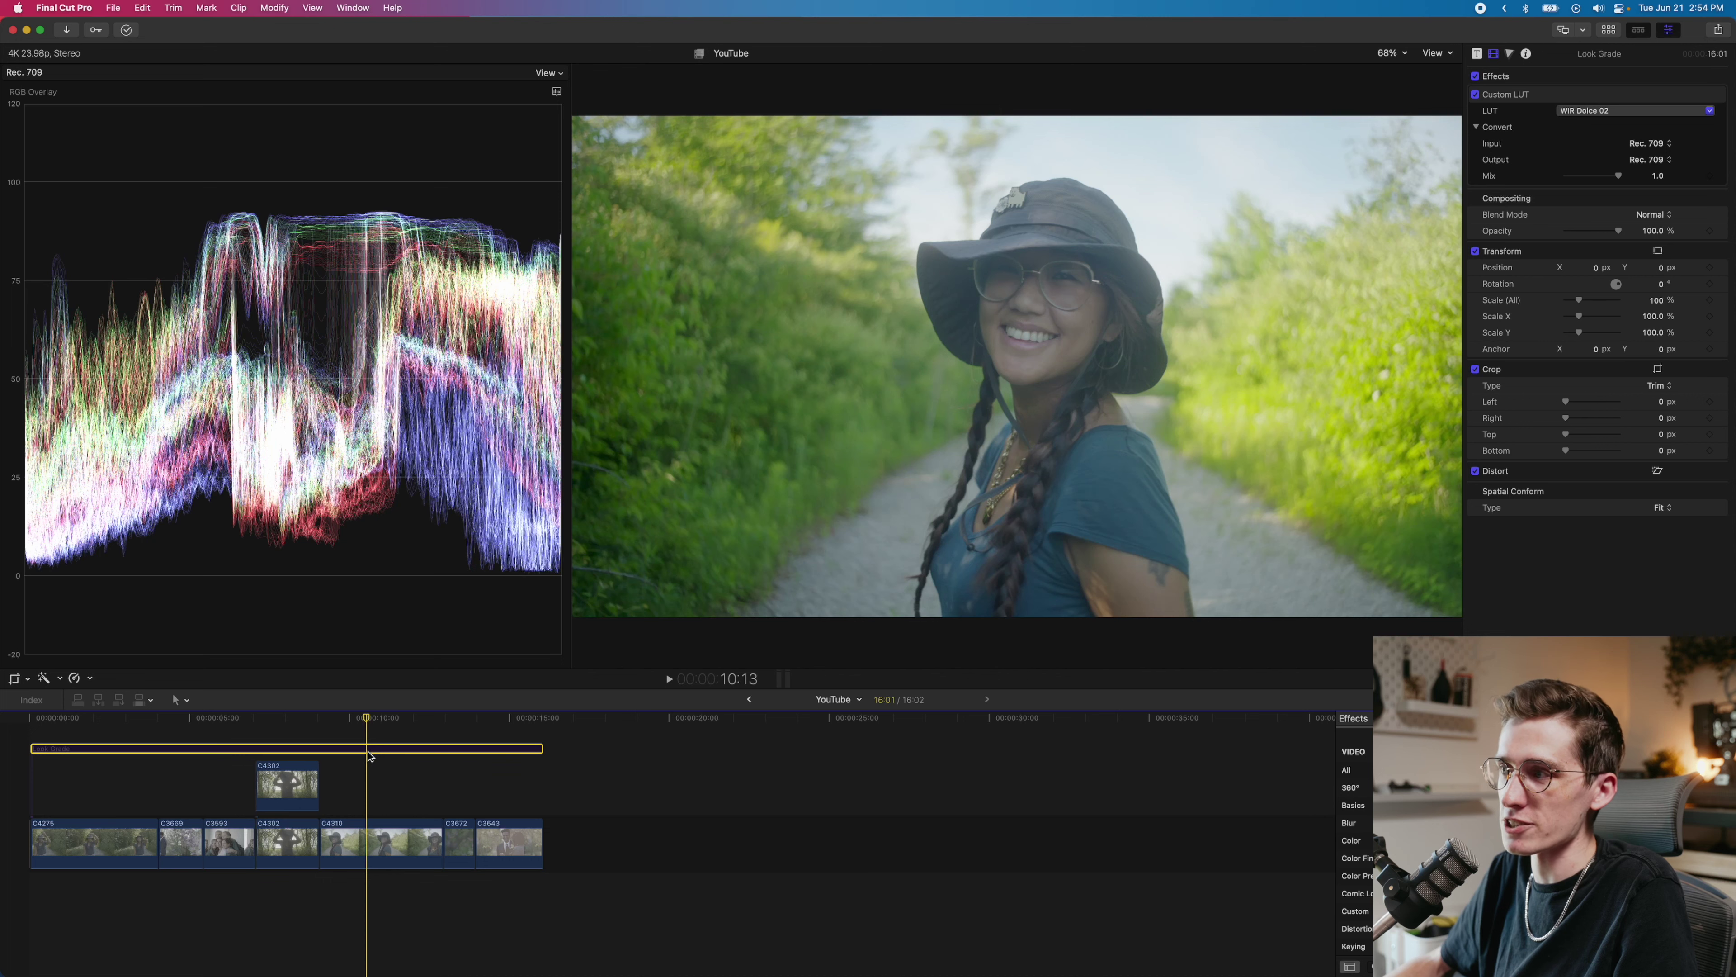
left_click_drag(1601, 179, 1607, 179)
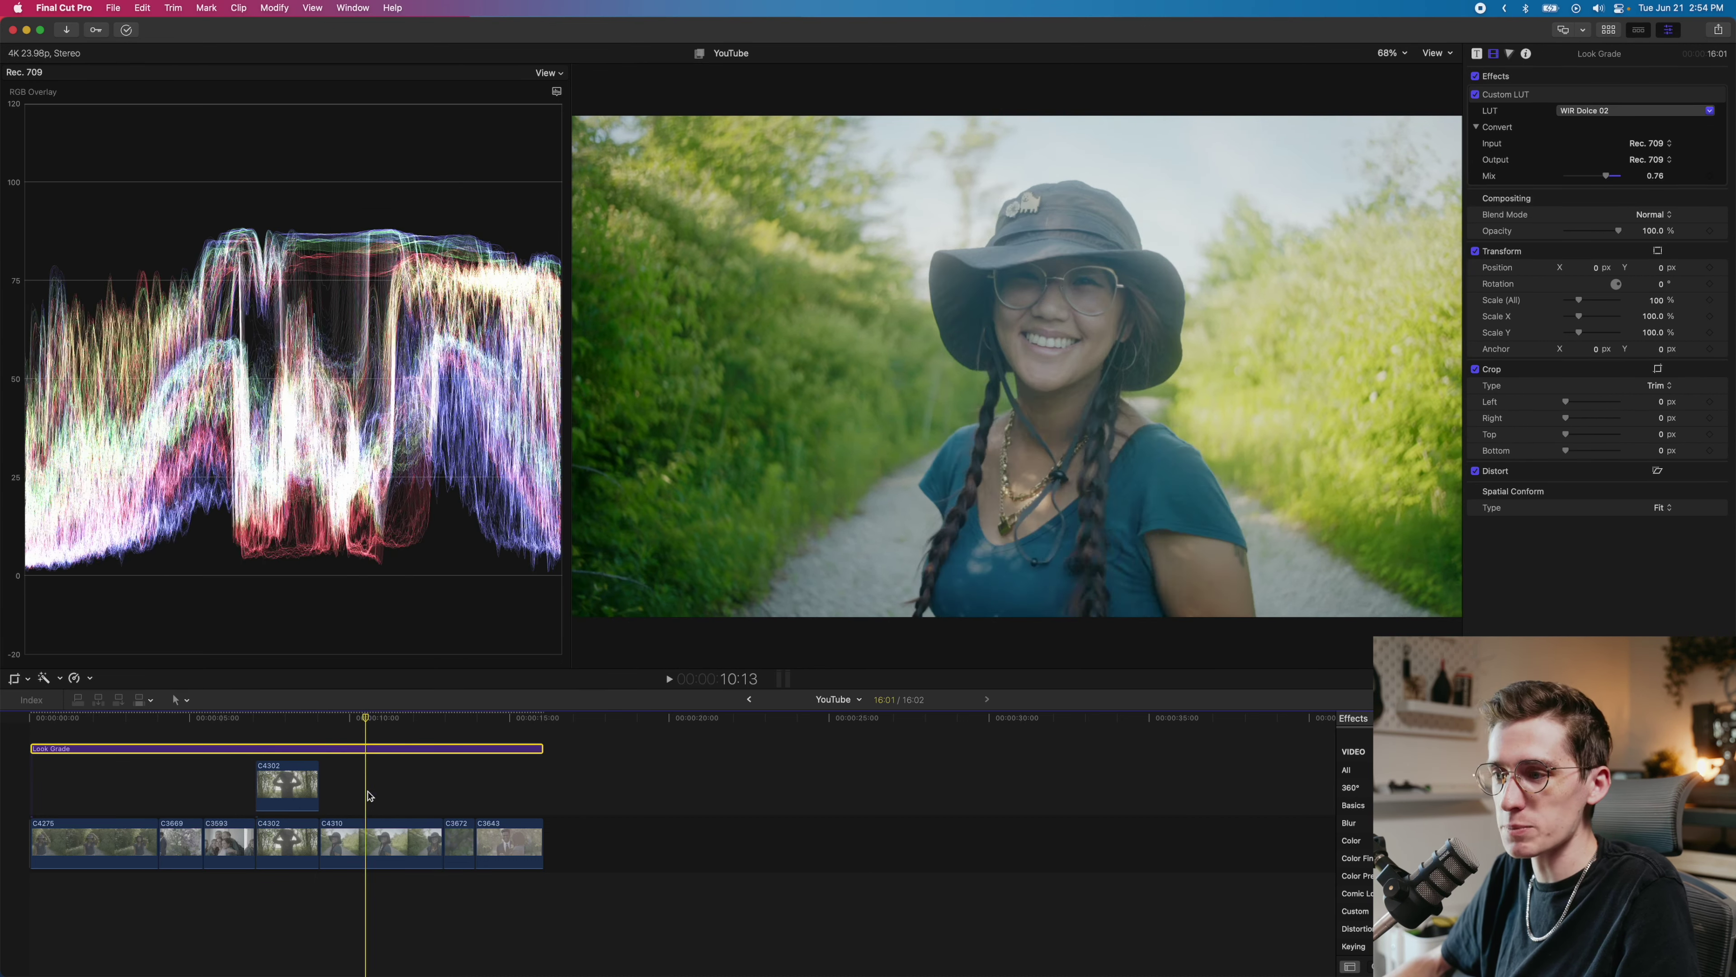
left_click(370, 838)
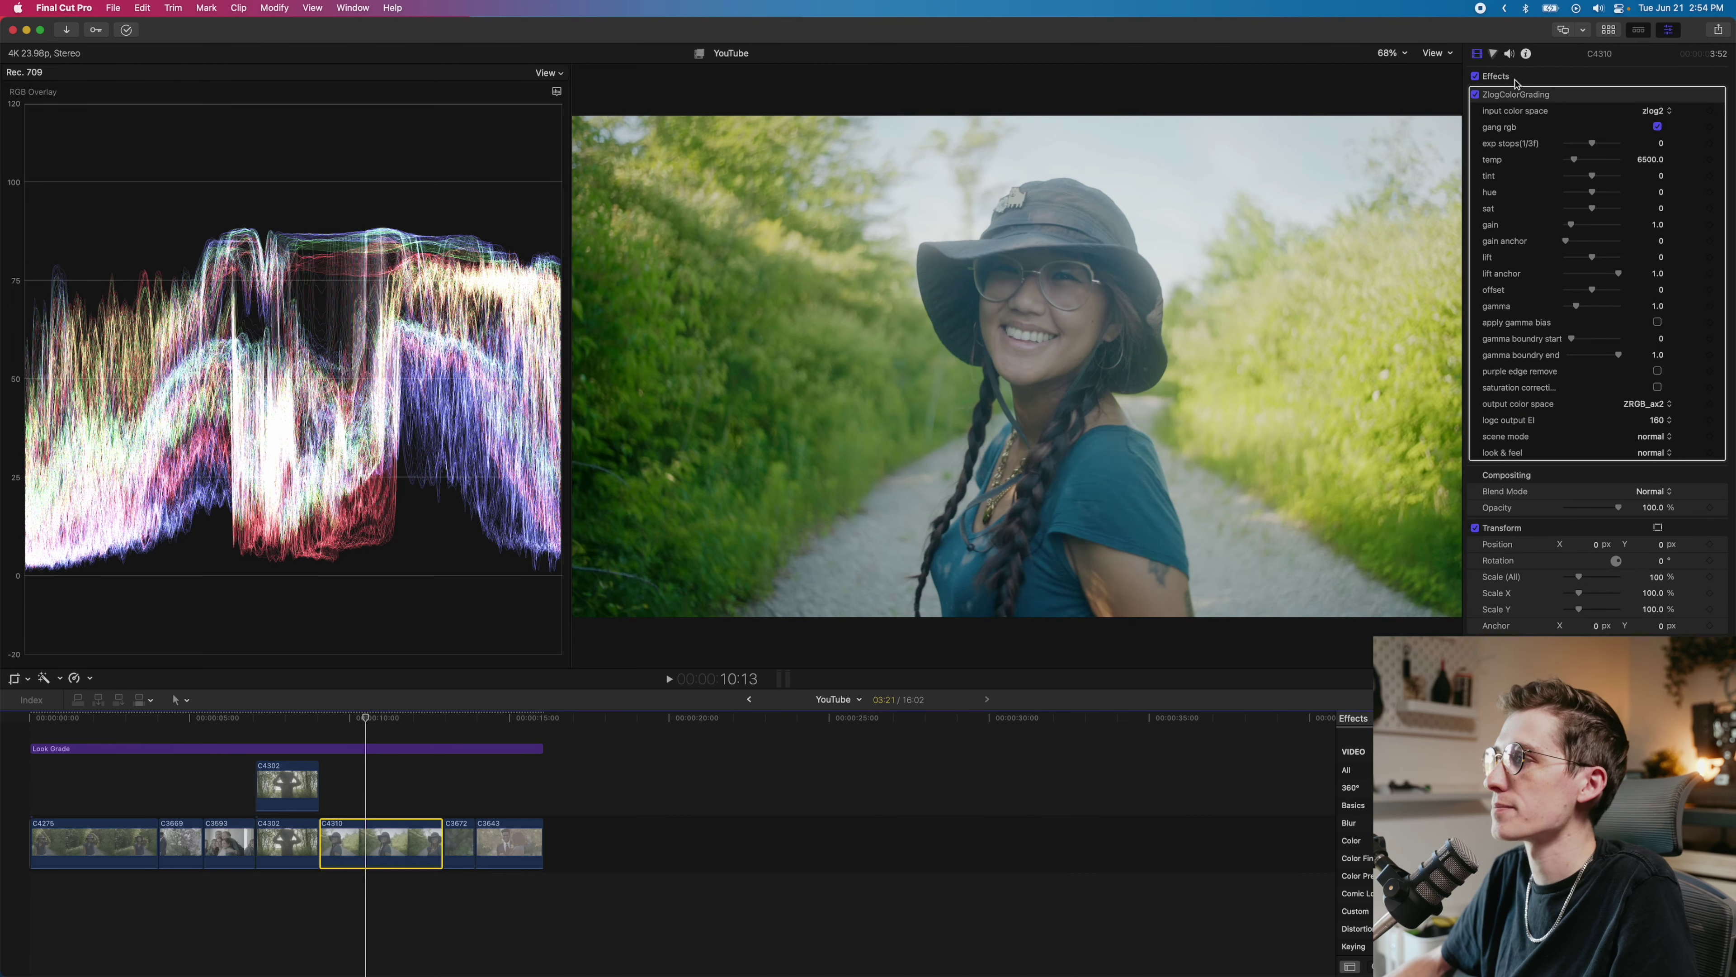
Step: Keep C4310's input at zlog2, turn saturation correction on, and set lift to -0.32
left_click(1633, 100)
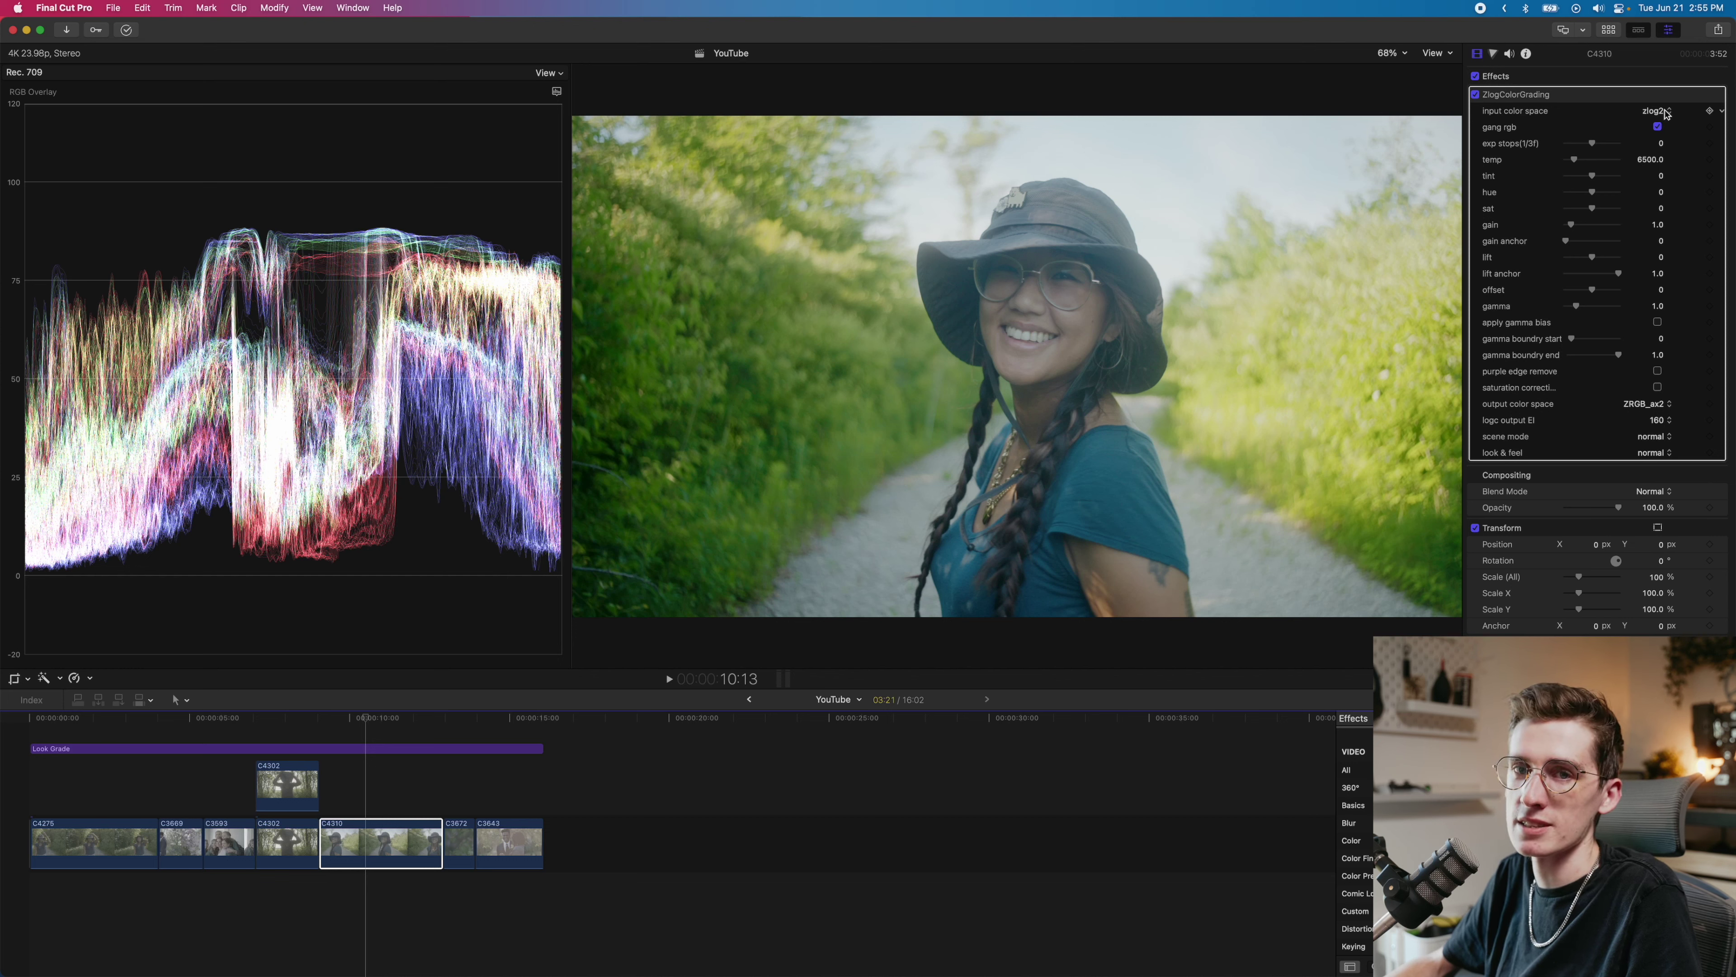
left_click(1666, 115)
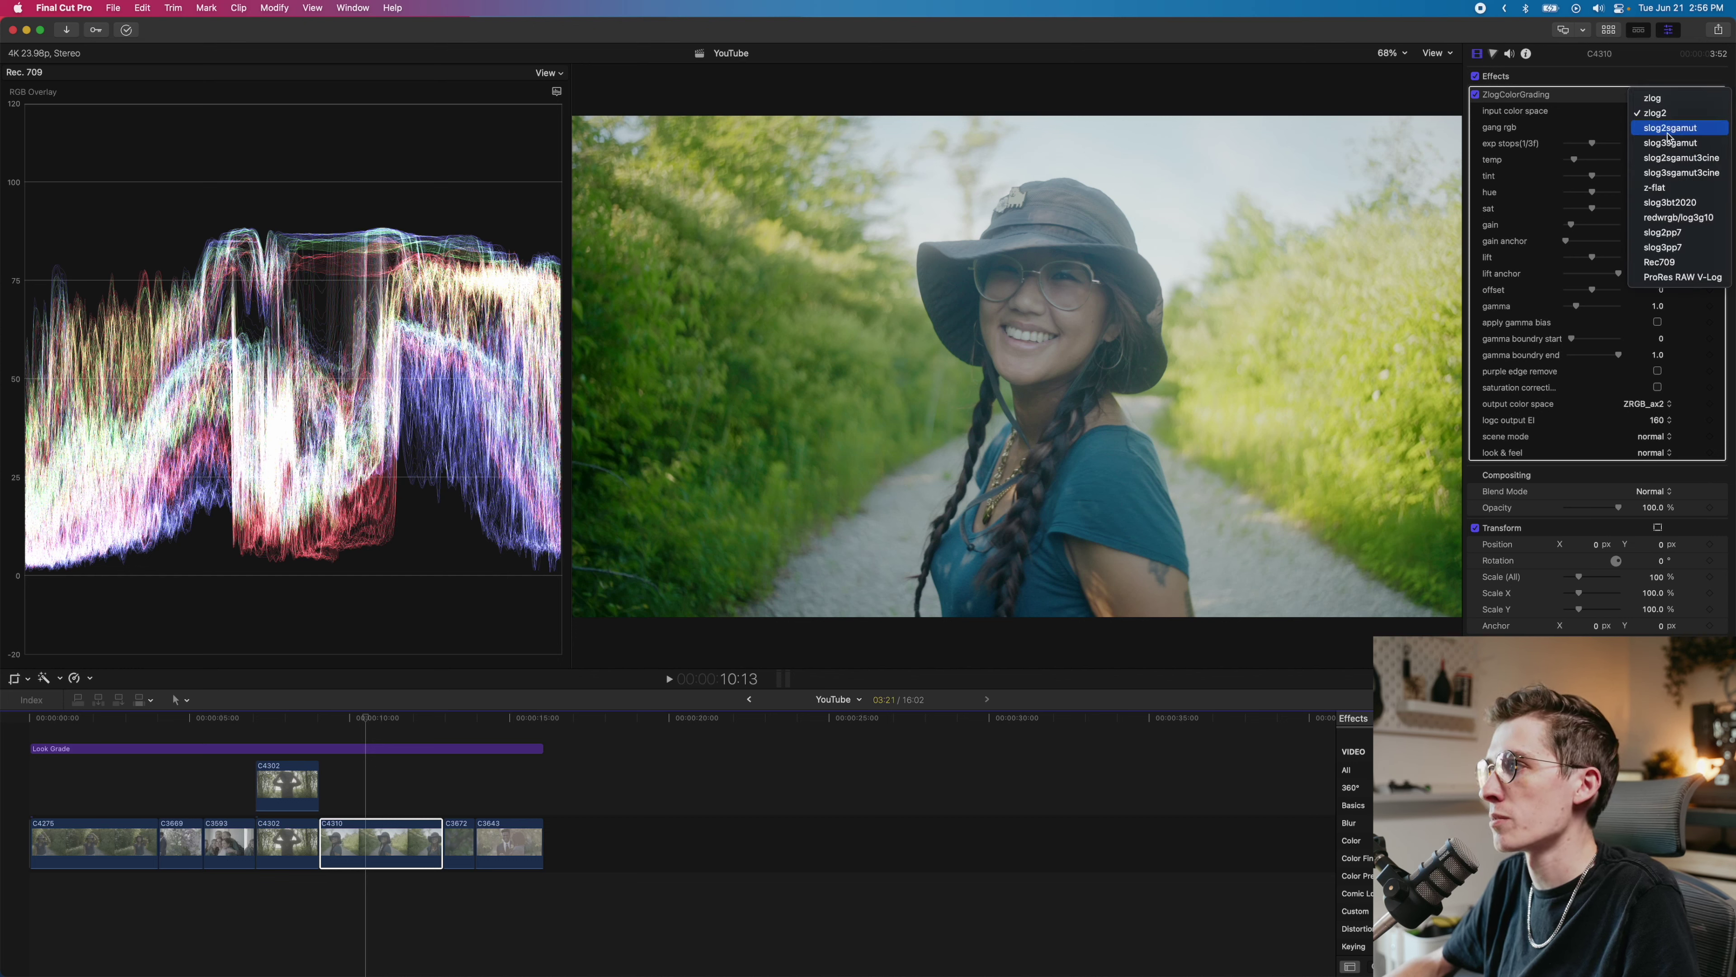
left_click(1609, 96)
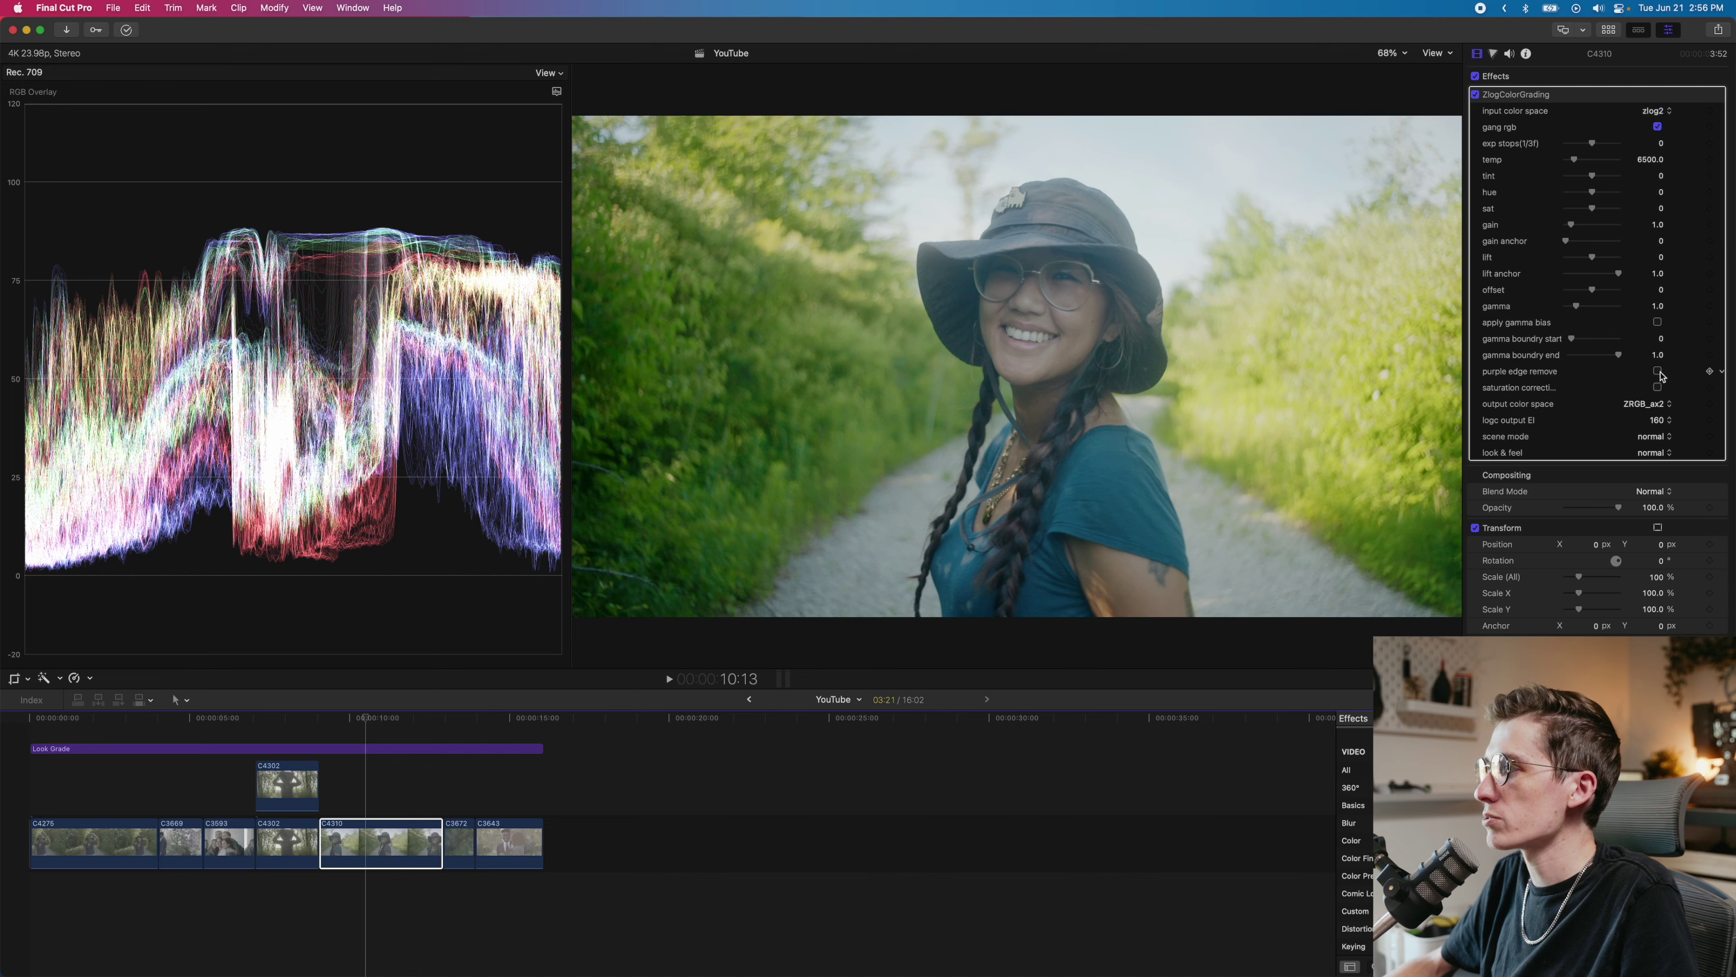
left_click(1657, 387)
left_click(1657, 387)
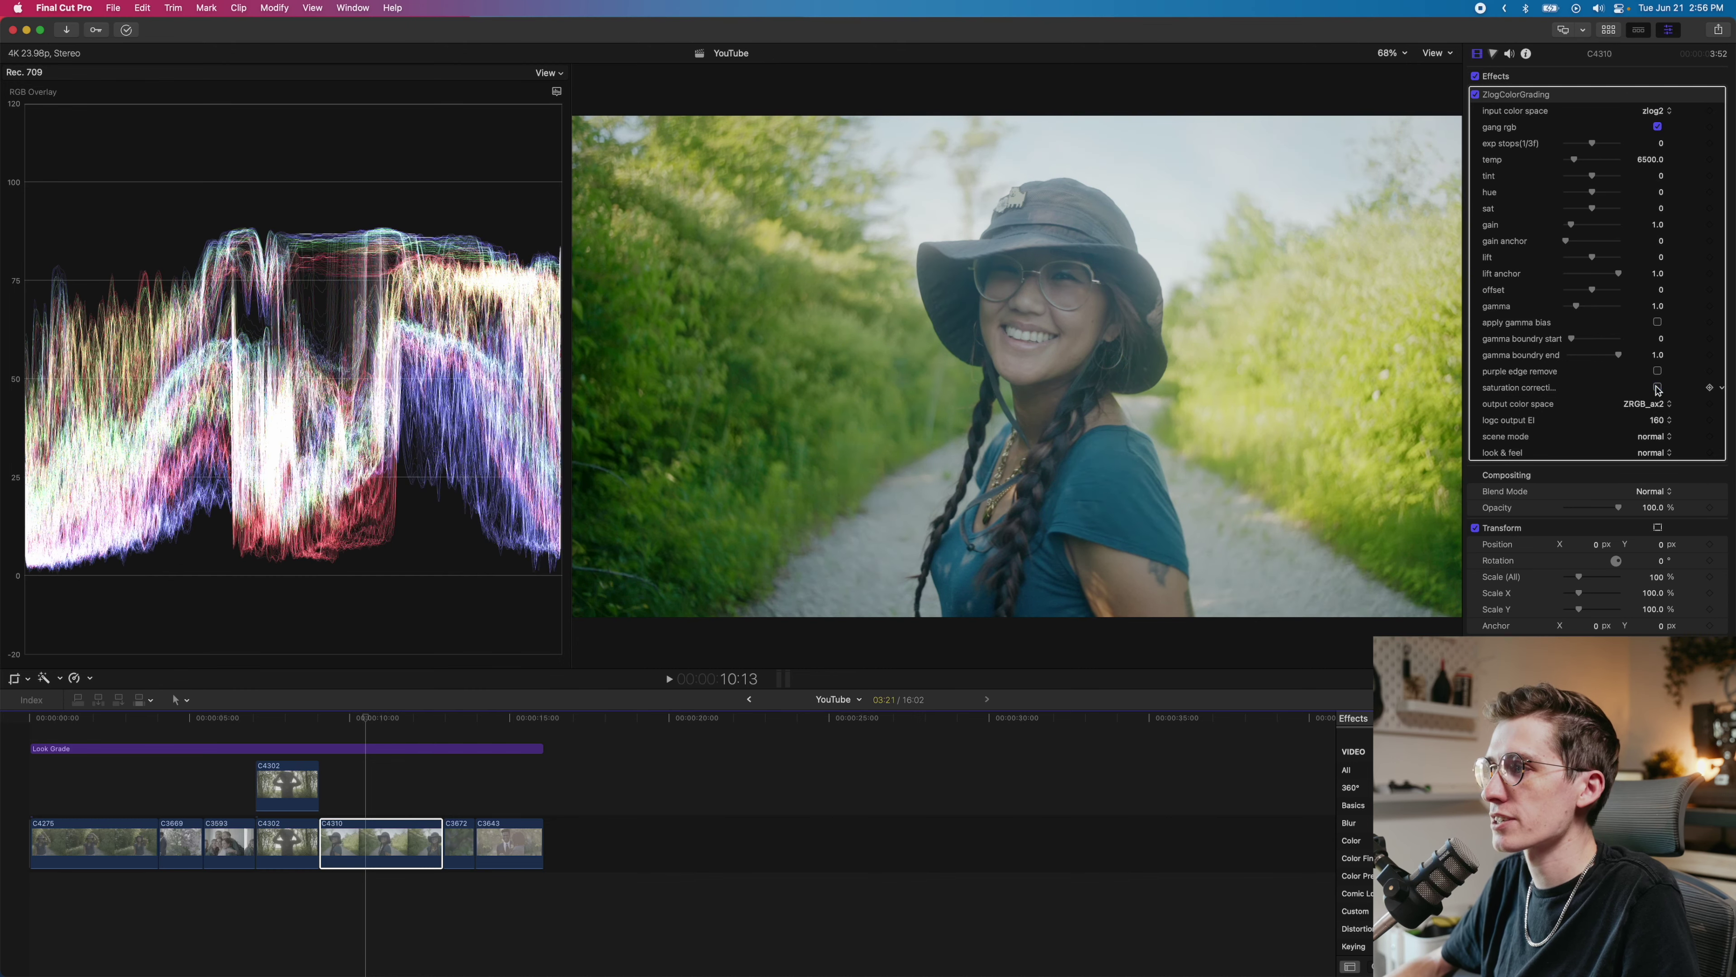
left_click(1658, 387)
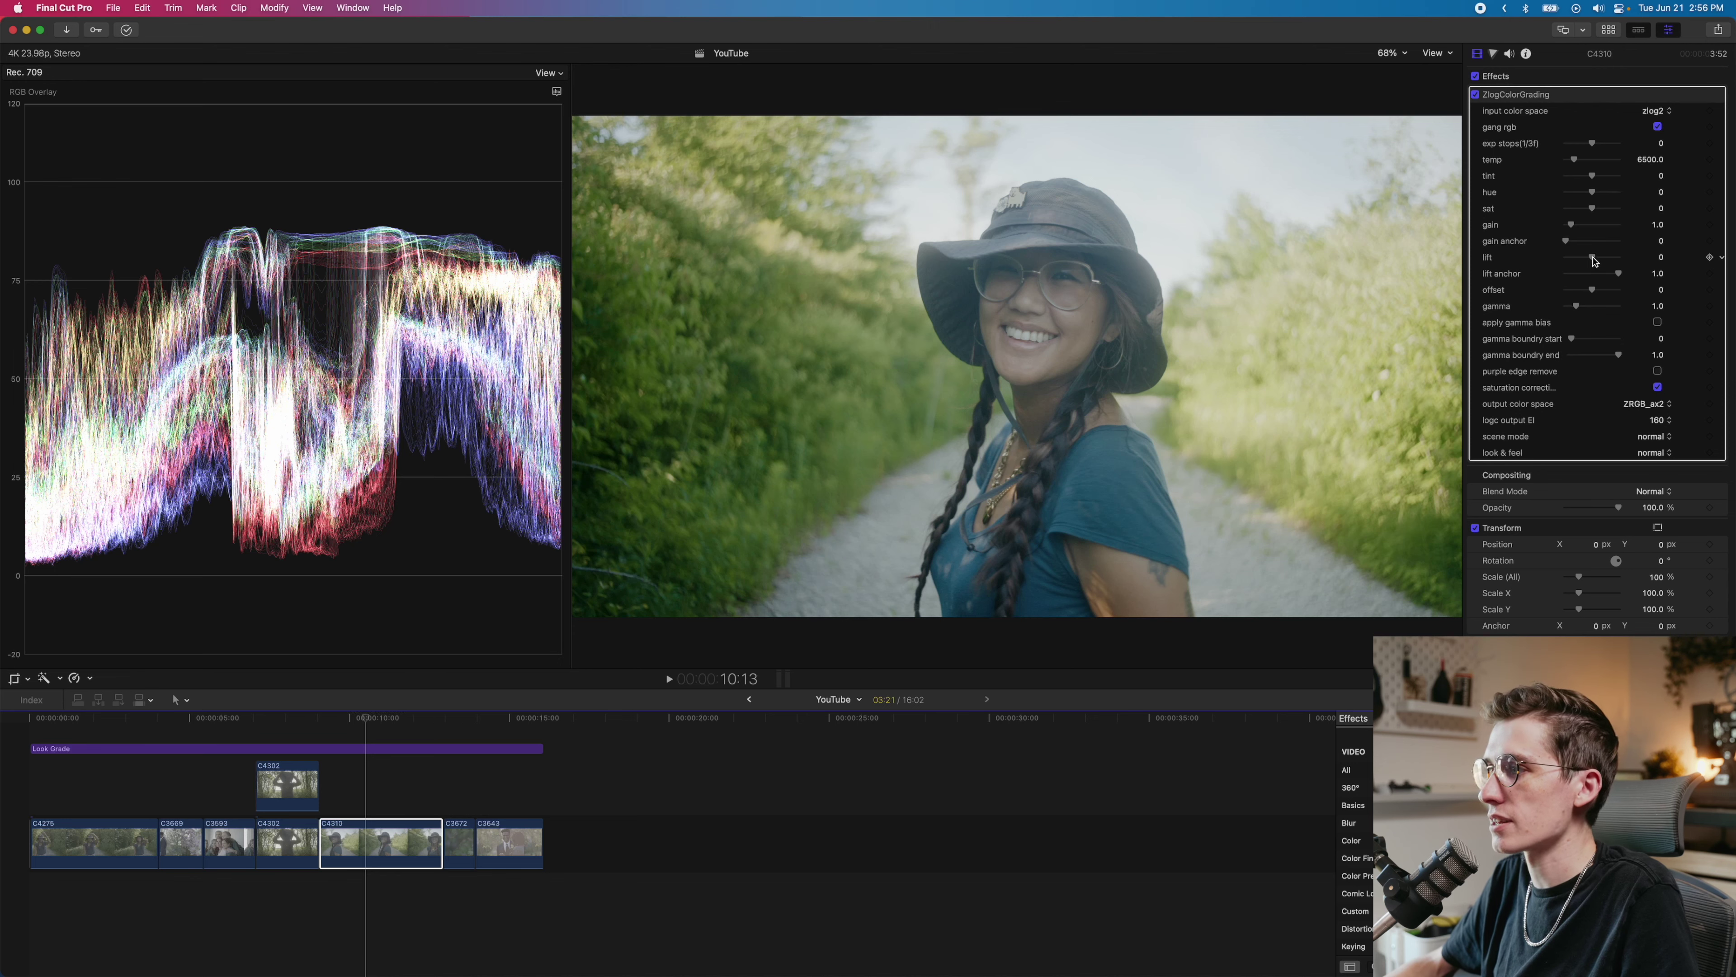
left_click_drag(1594, 260, 1586, 261)
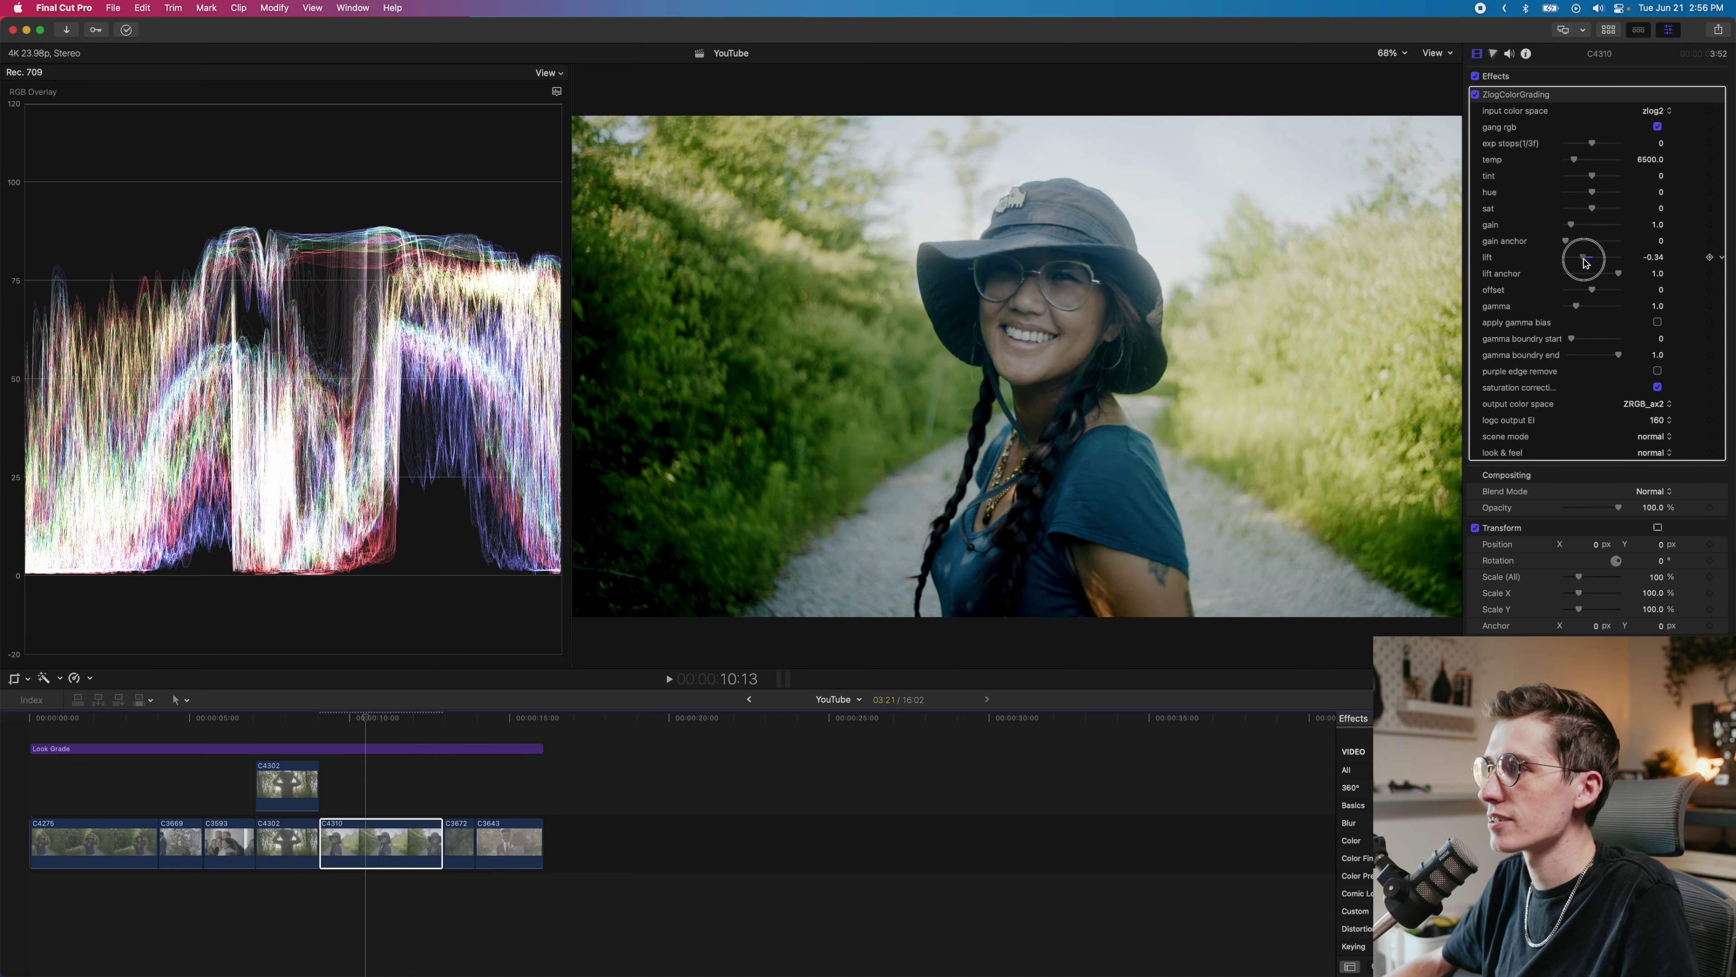
left_click_drag(1586, 261, 1586, 262)
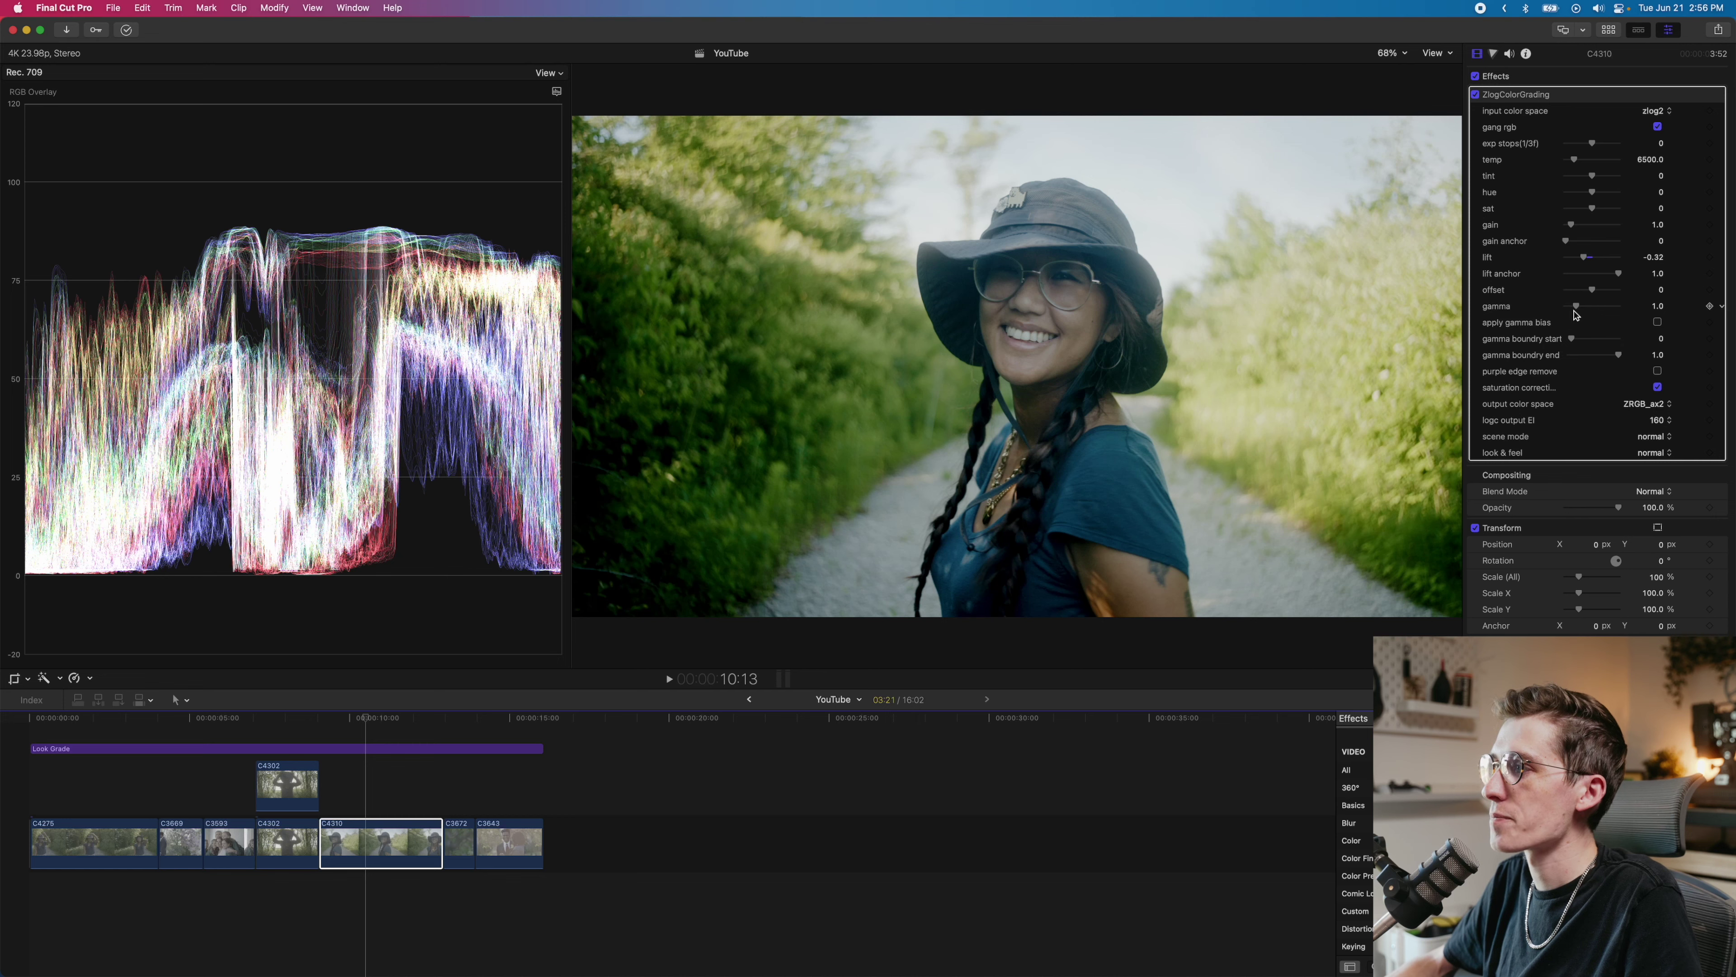
Step: Set C4310's exposure to -1.0 stops and reset gamma back to 1.0
left_click_drag(1577, 311, 1575, 311)
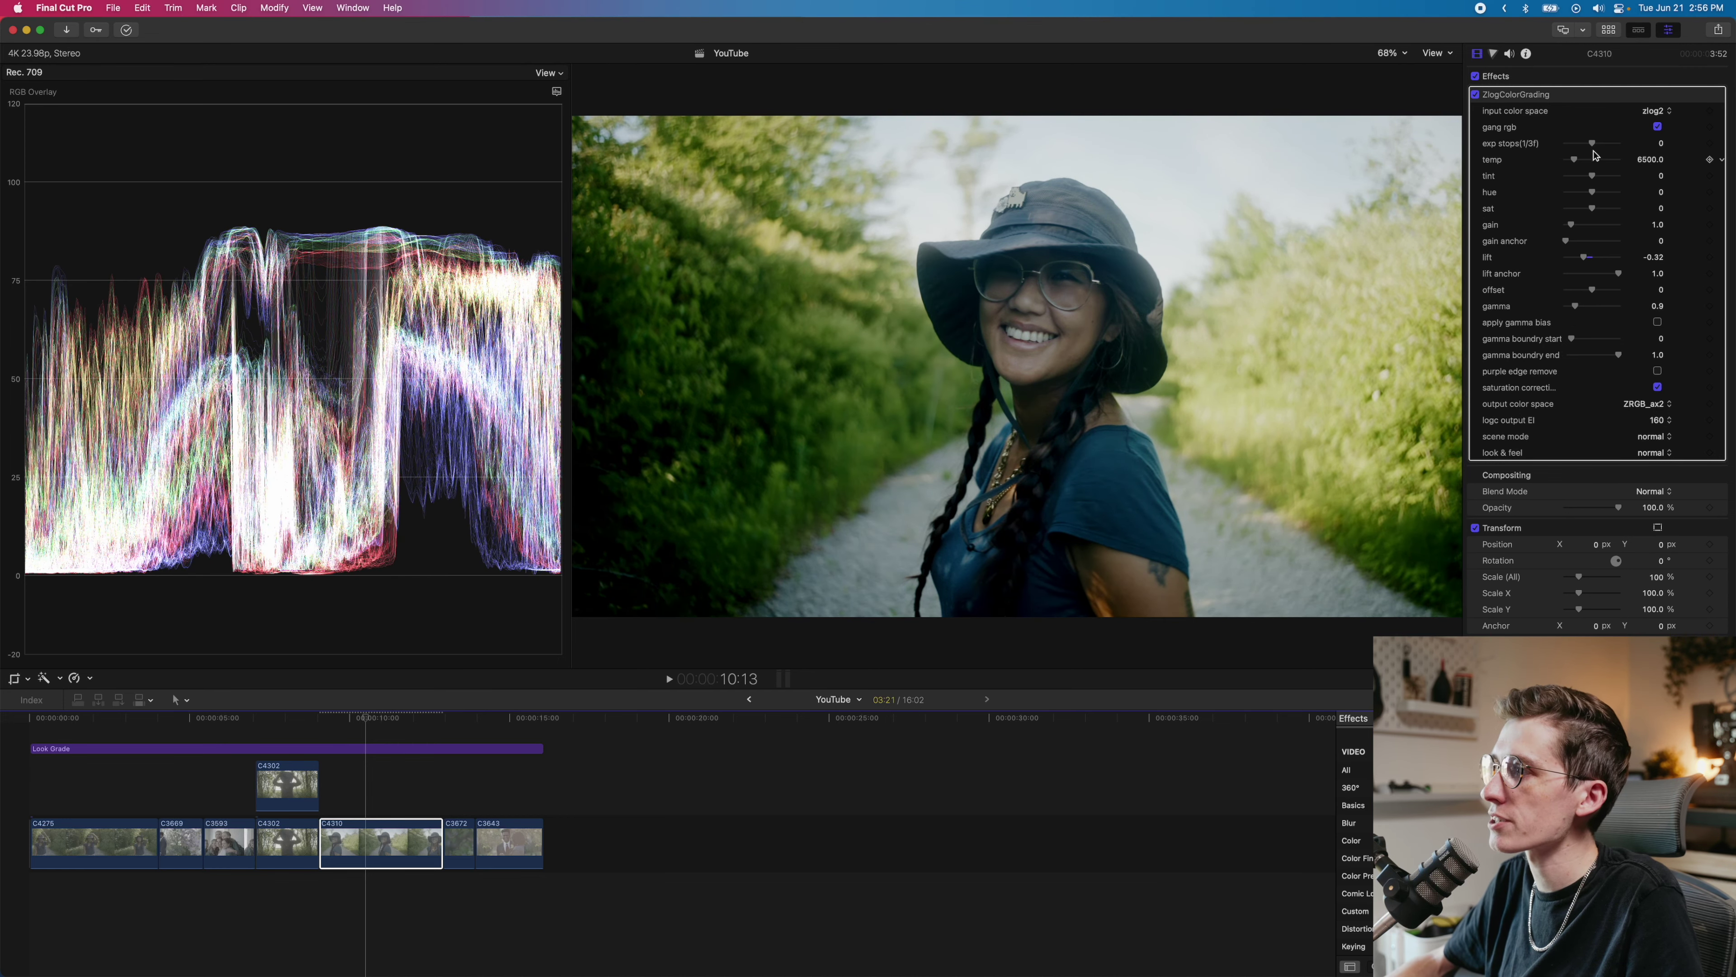
left_click(1594, 145)
left_click_drag(1595, 146, 1593, 149)
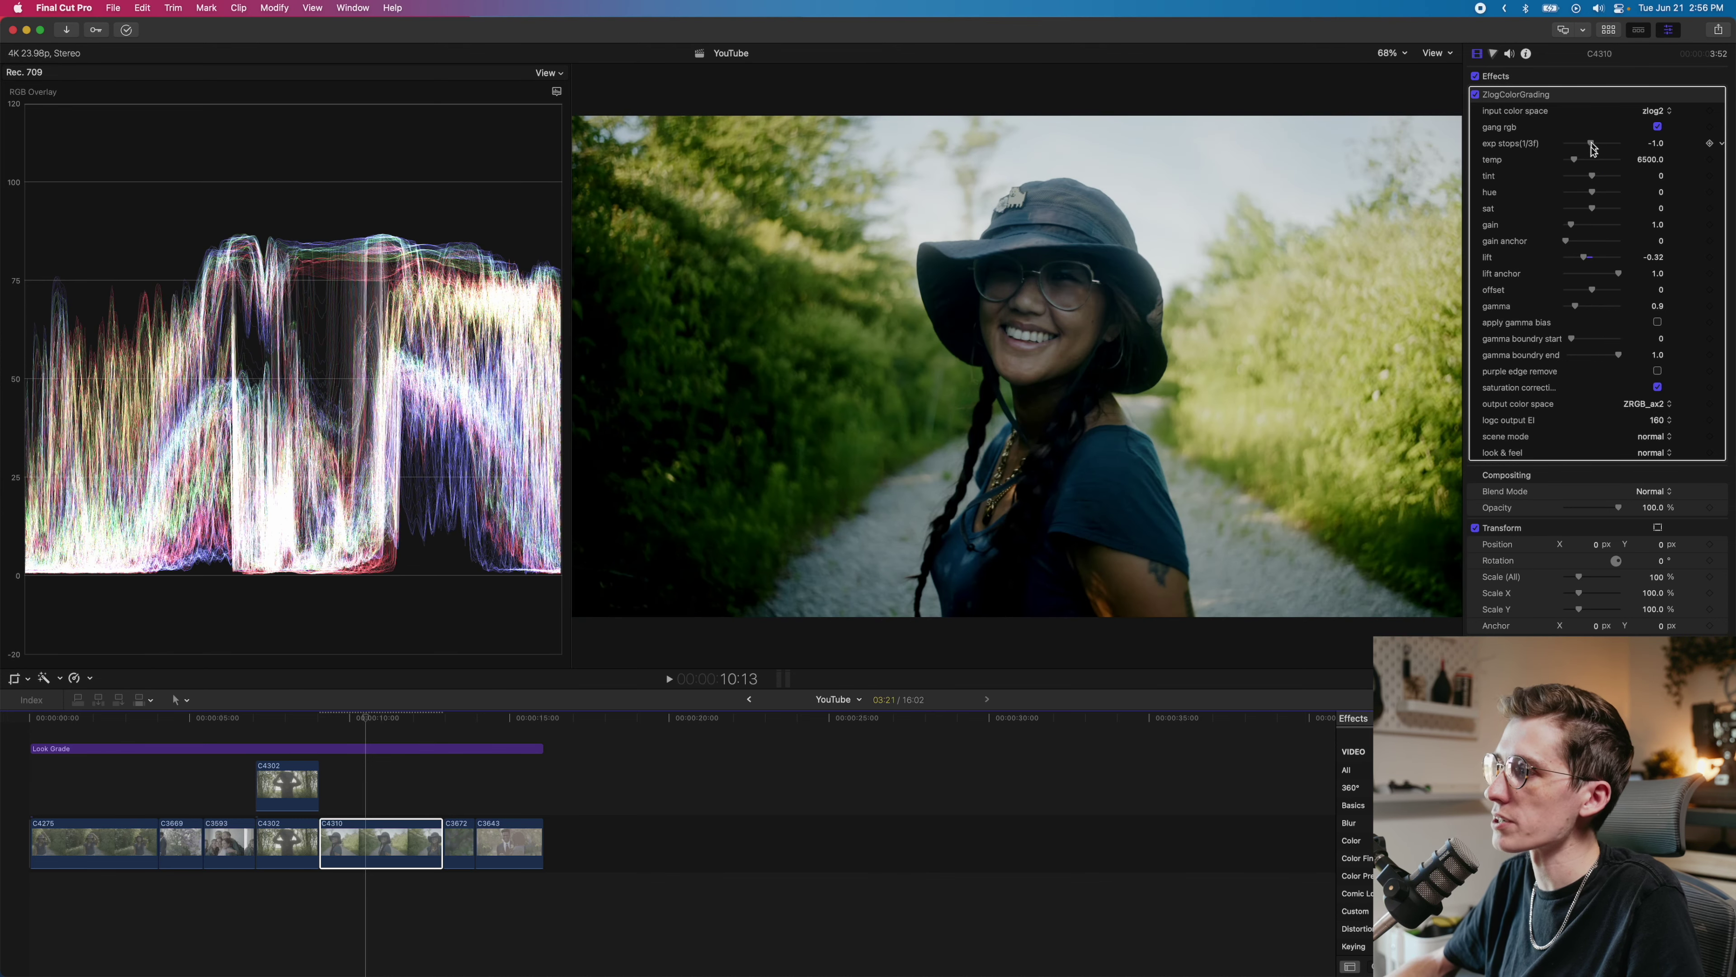
left_click_drag(1575, 307, 1579, 309)
left_click(1722, 306)
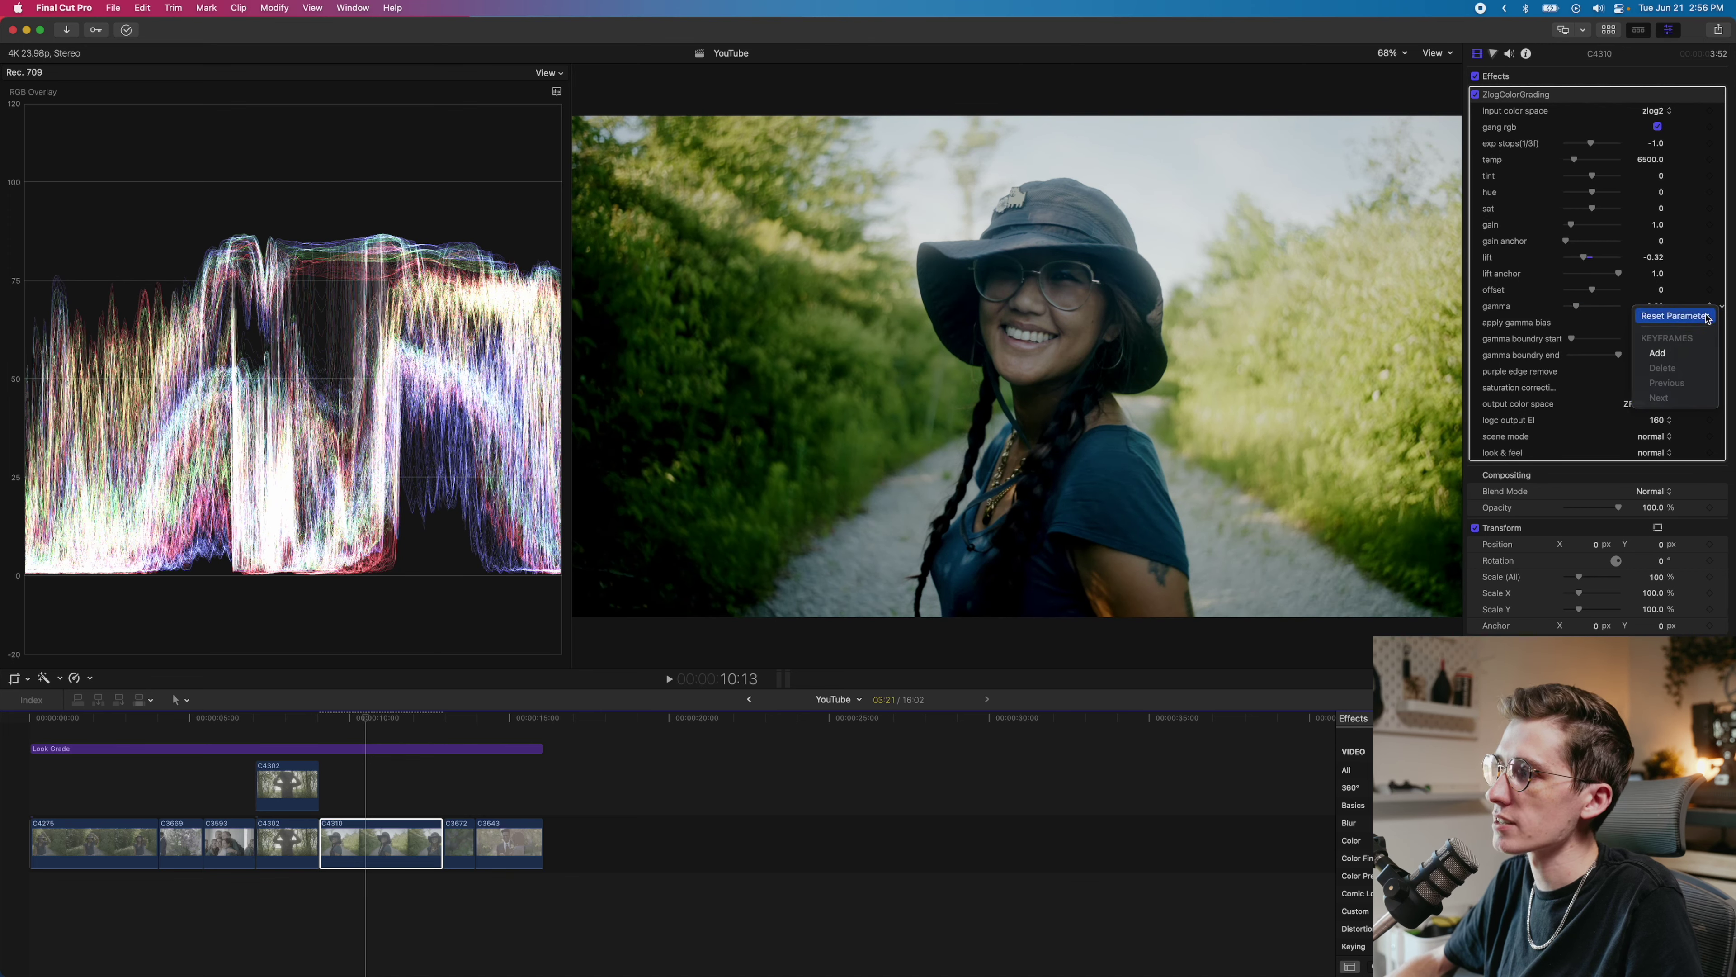
left_click(1673, 315)
left_click_drag(1583, 258, 1583, 259)
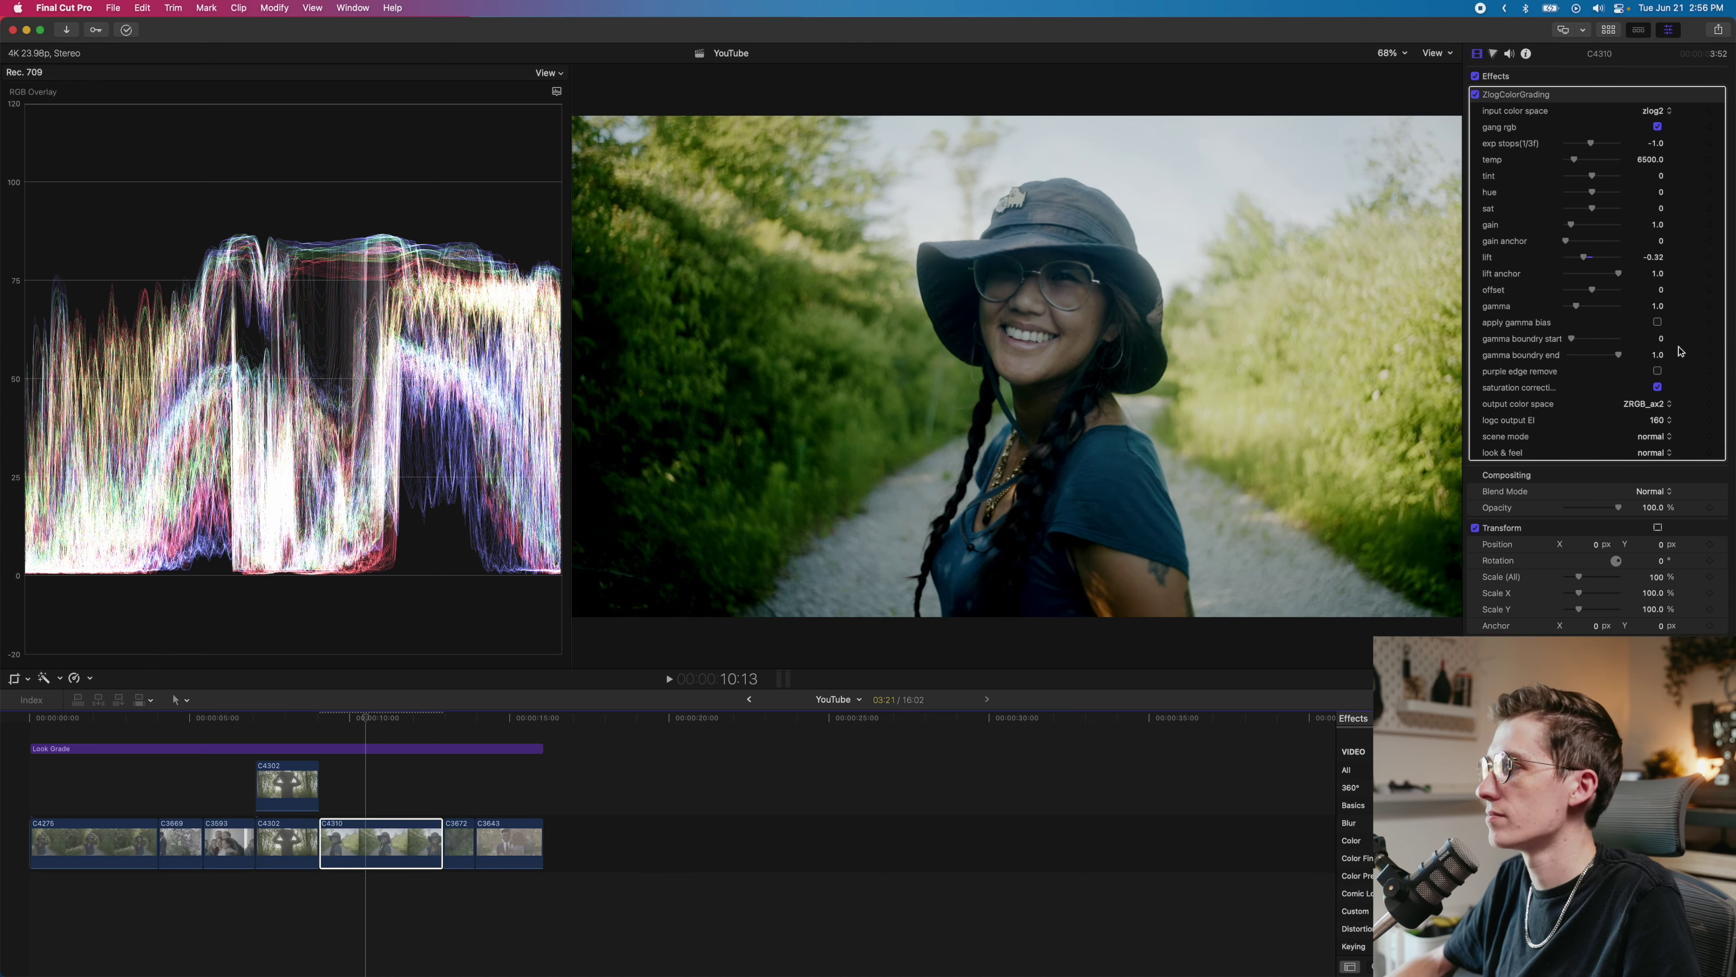
Step: Compare the look with saturation correction off and on, leaving it on
left_click(1659, 388)
left_click(1659, 388)
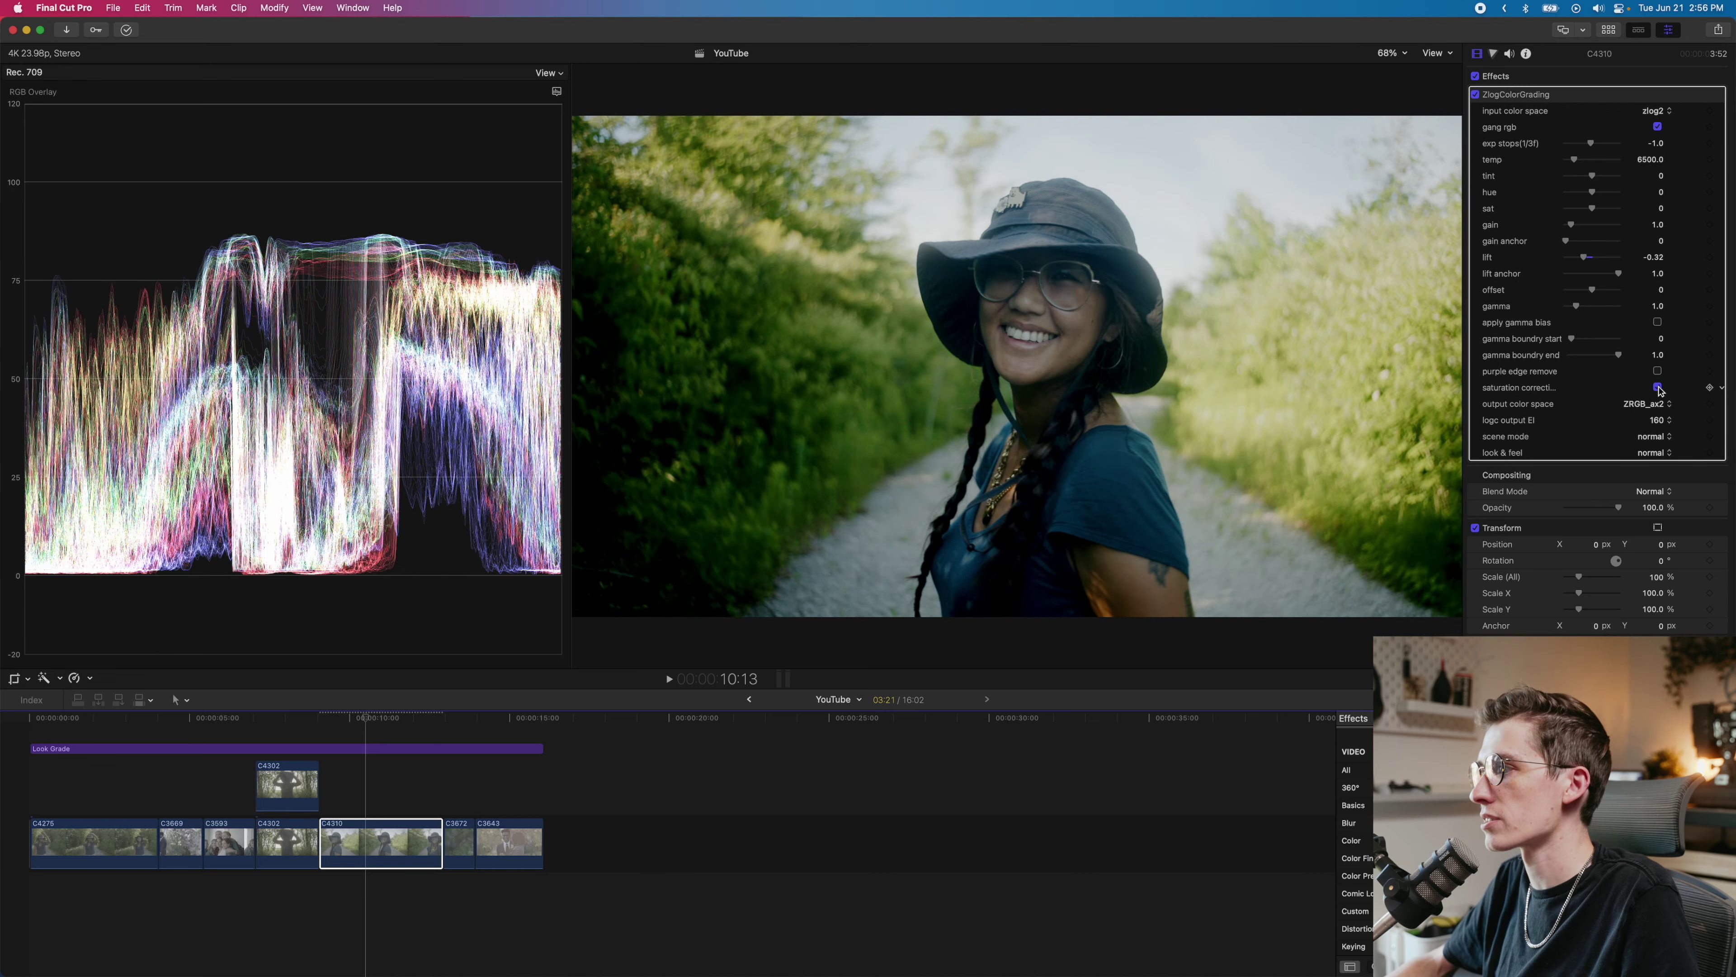
left_click(1660, 388)
left_click(1660, 388)
left_click(1659, 388)
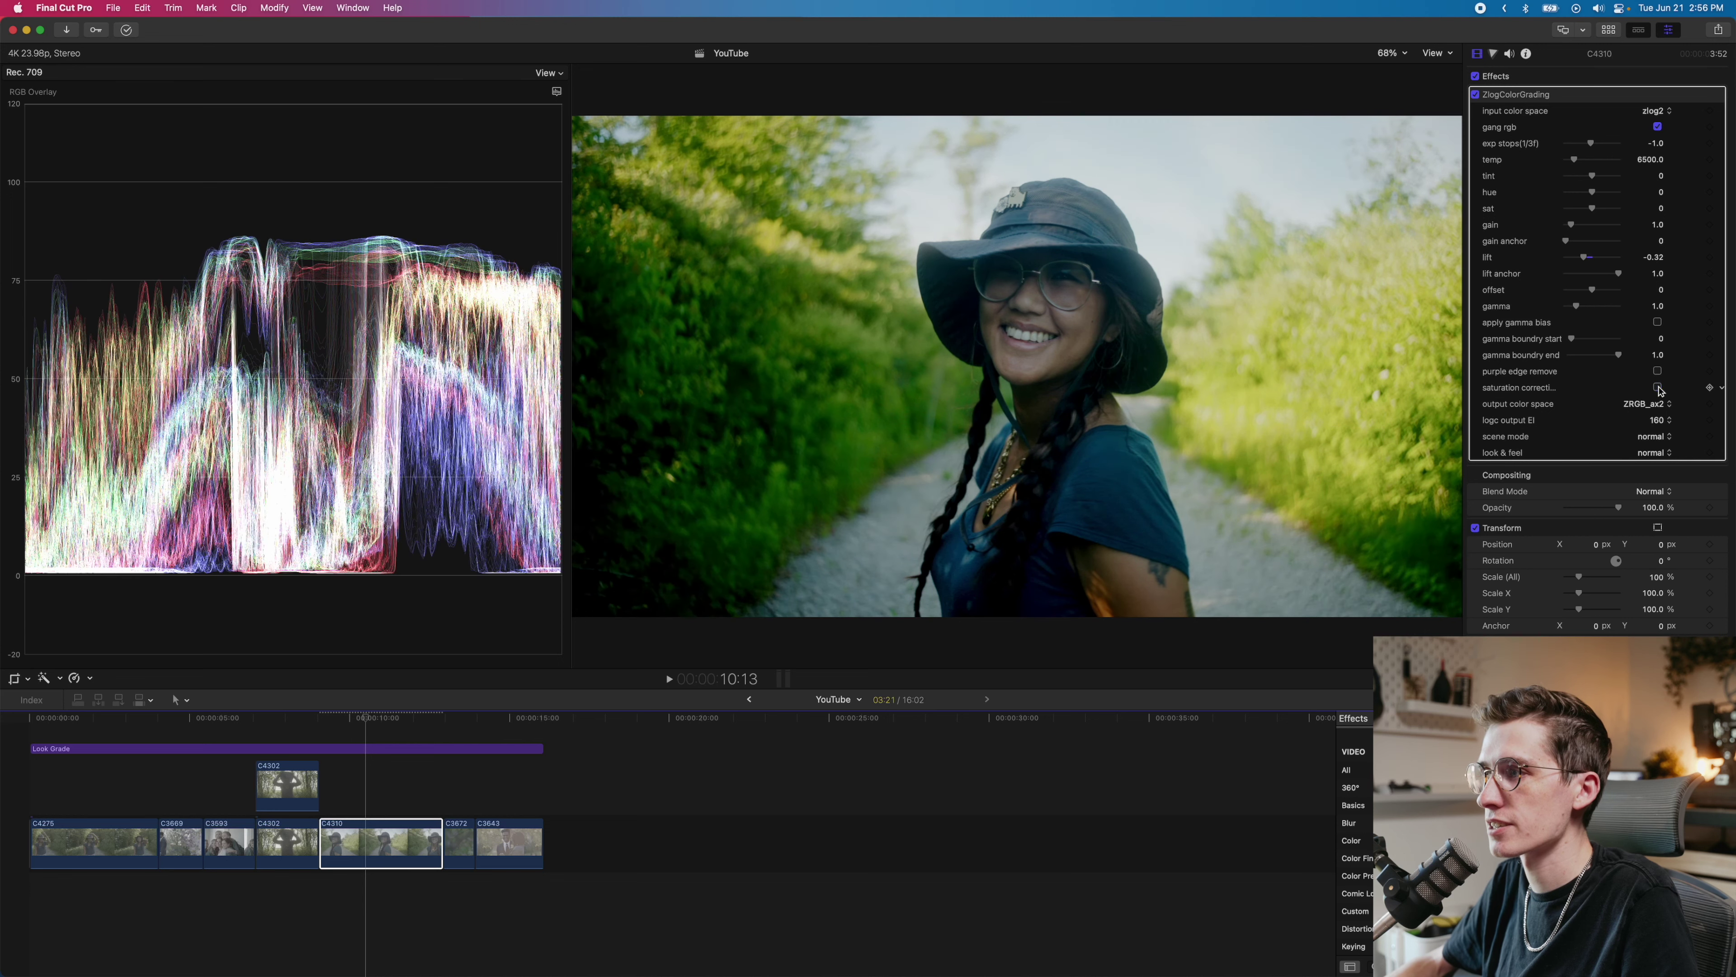
left_click(1660, 388)
left_click(1660, 388)
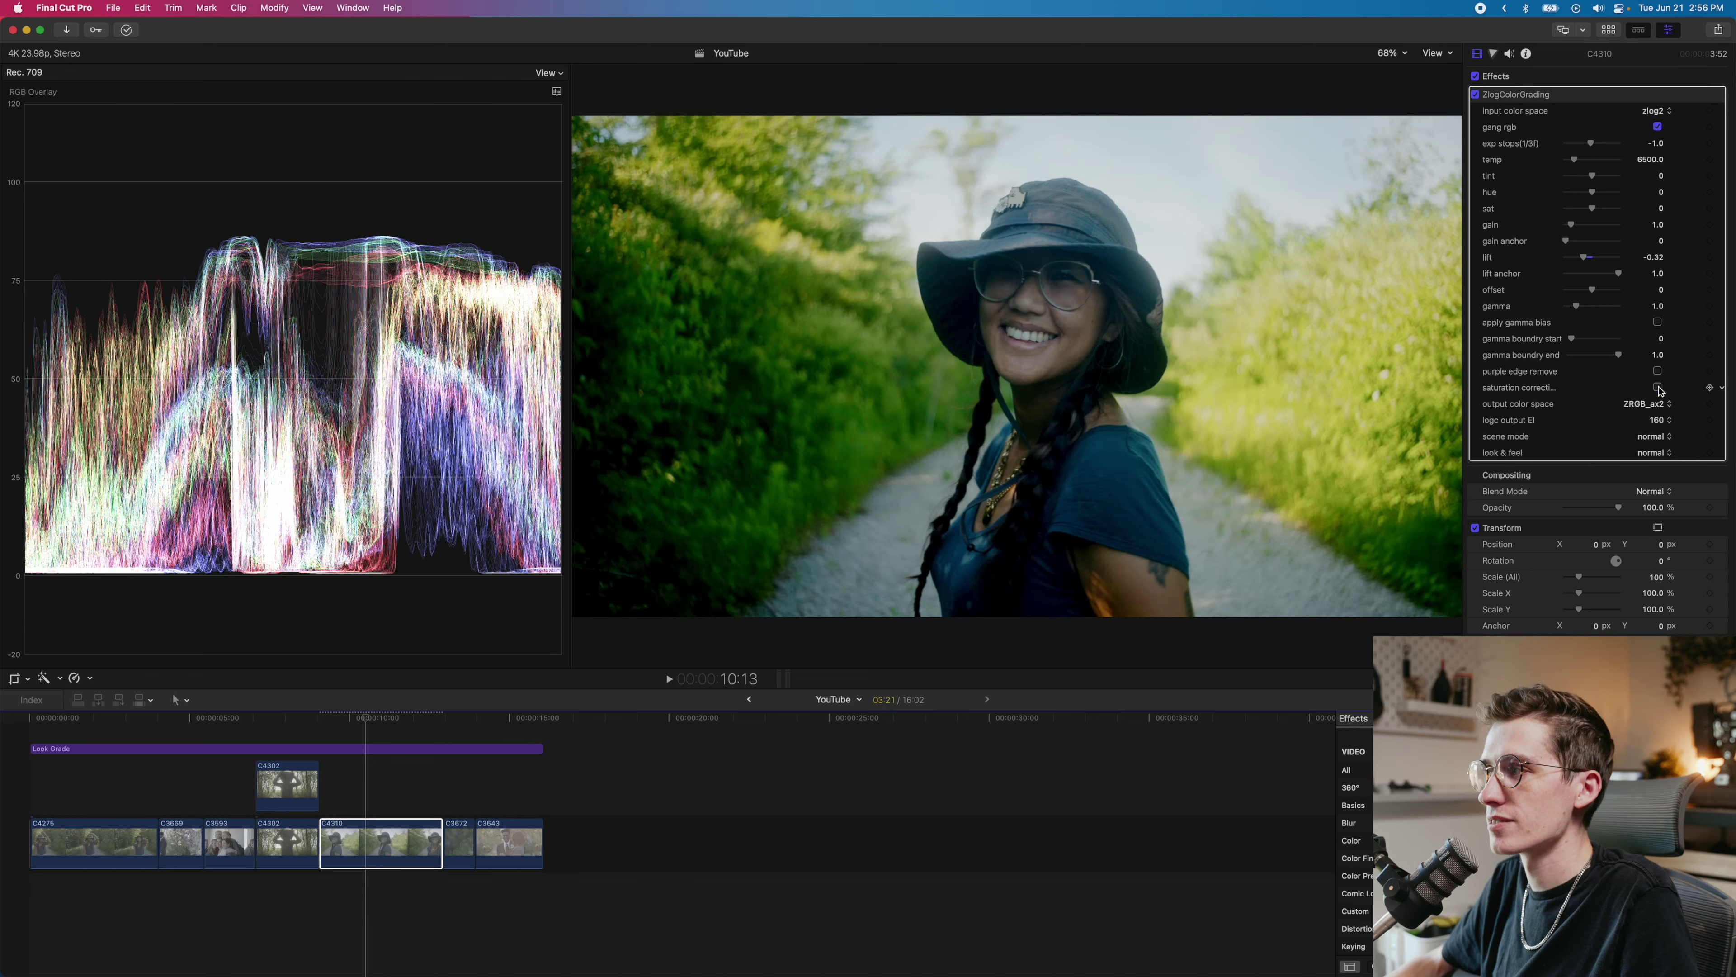
left_click(1660, 388)
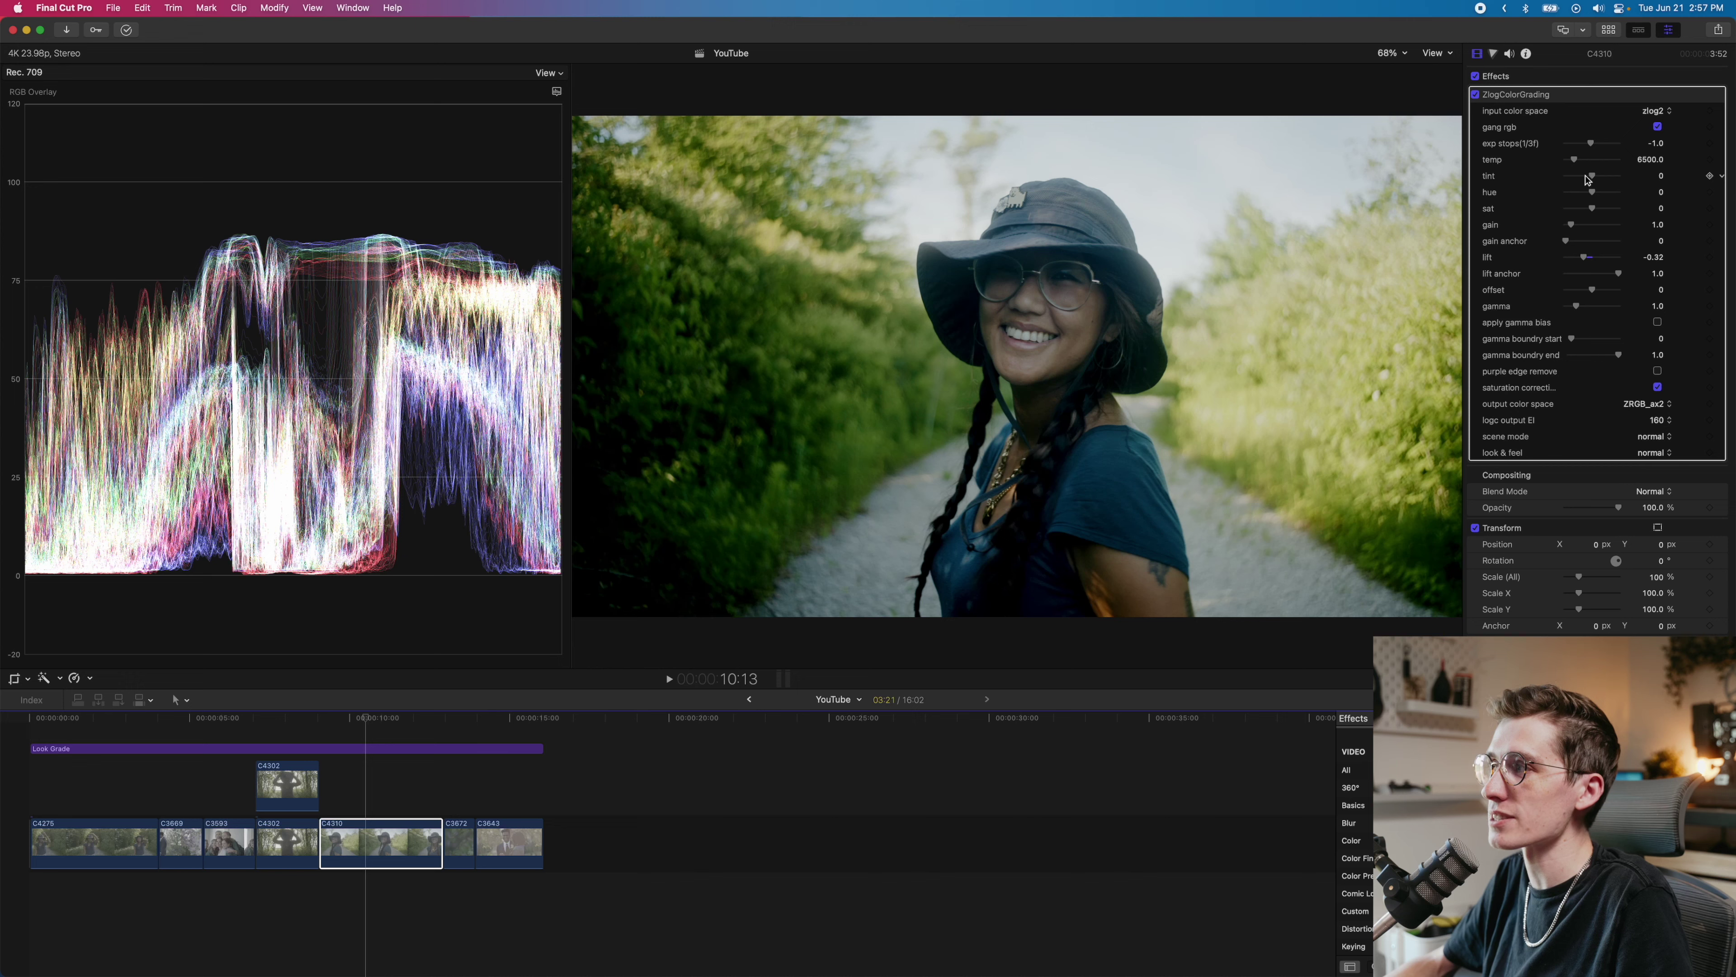
Step: Drag C4310's temp slider from 6500 down to 5034
left_click_drag(1576, 164, 1573, 164)
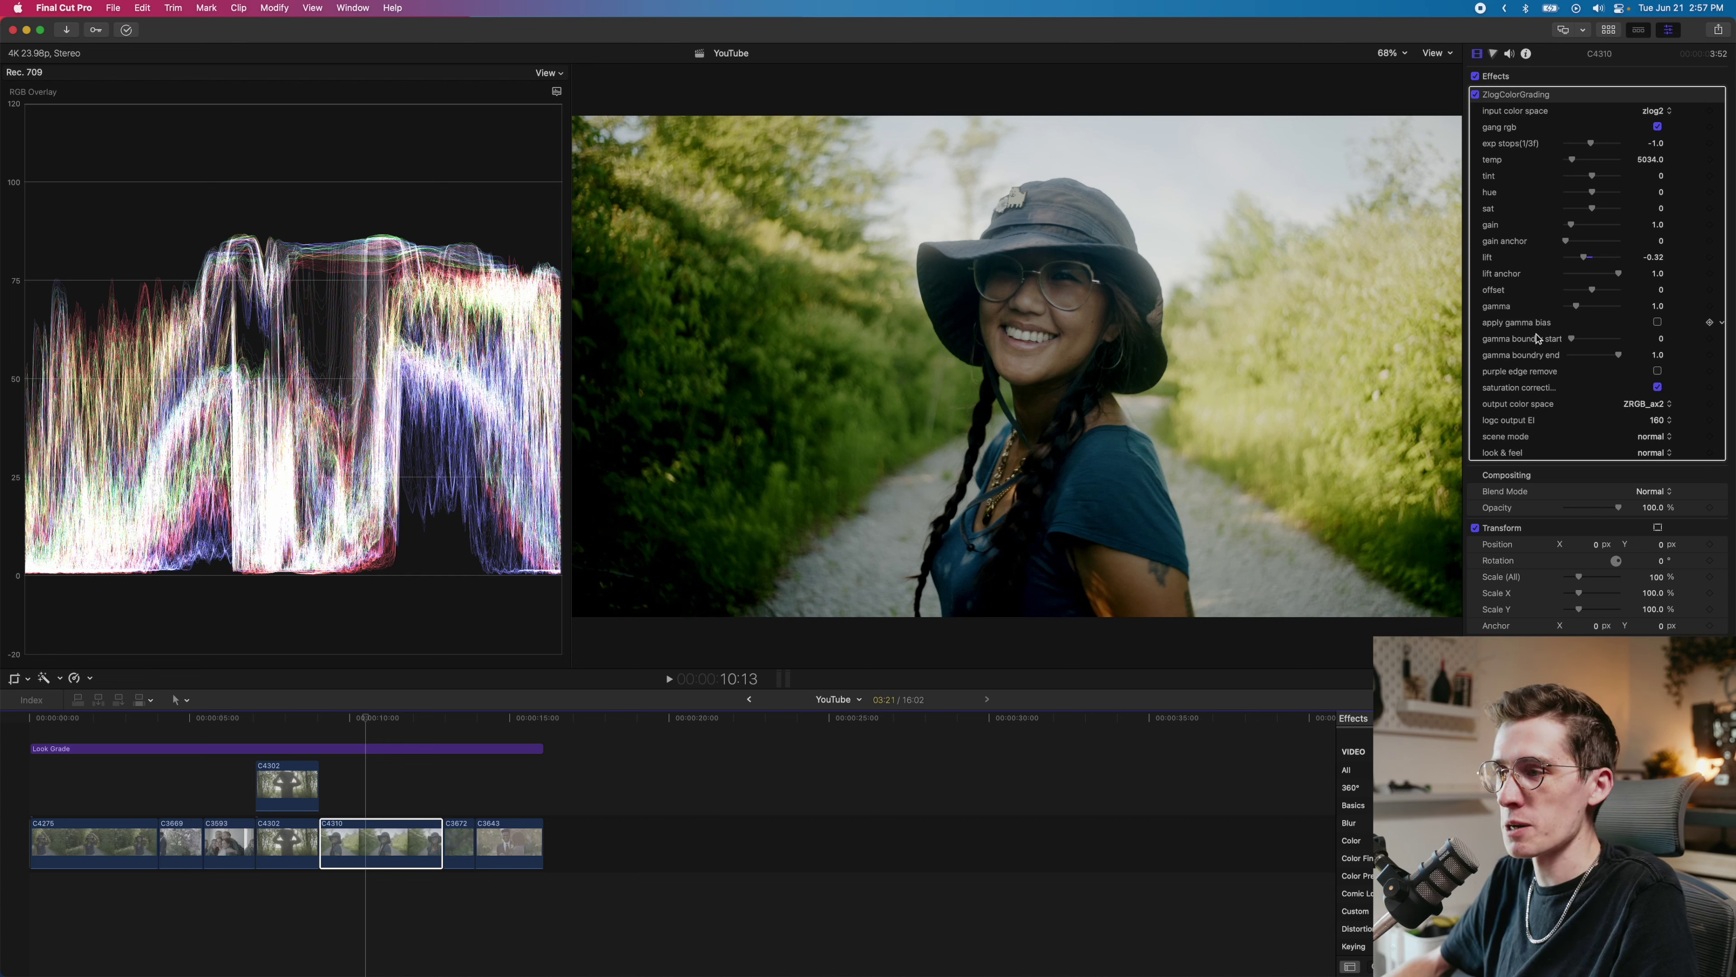
Step: Add a shape mask to the grade and enlarge its feathered circle around the woman
left_click(1660, 94)
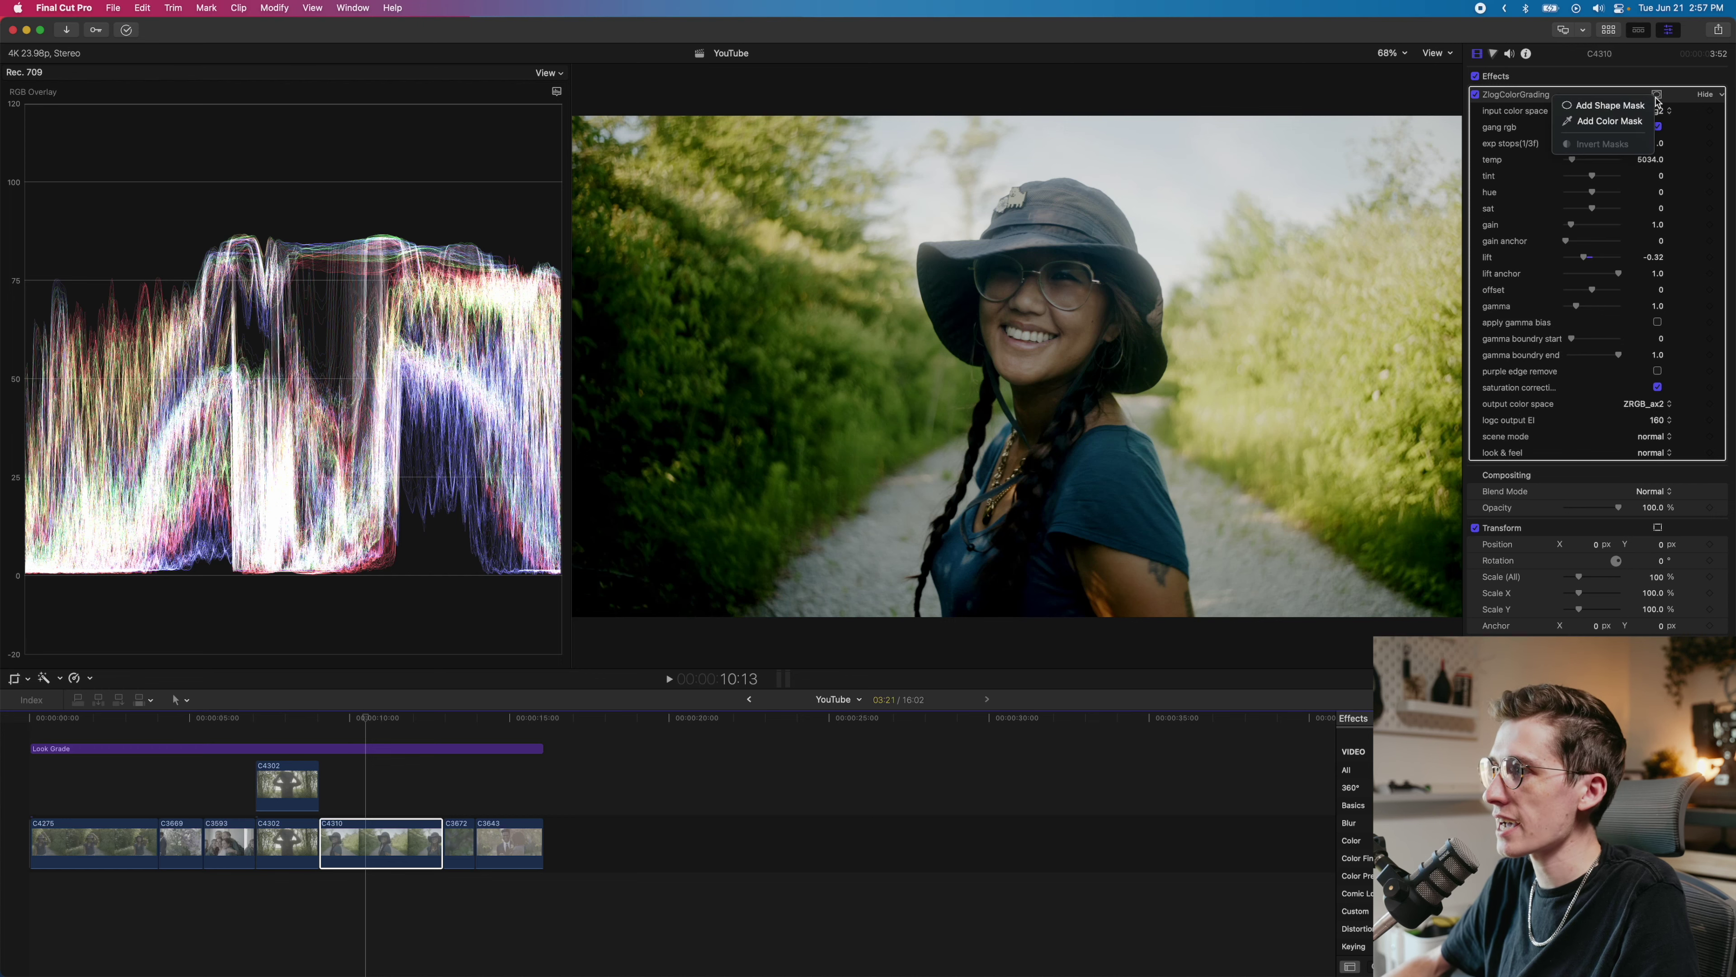
left_click(1593, 105)
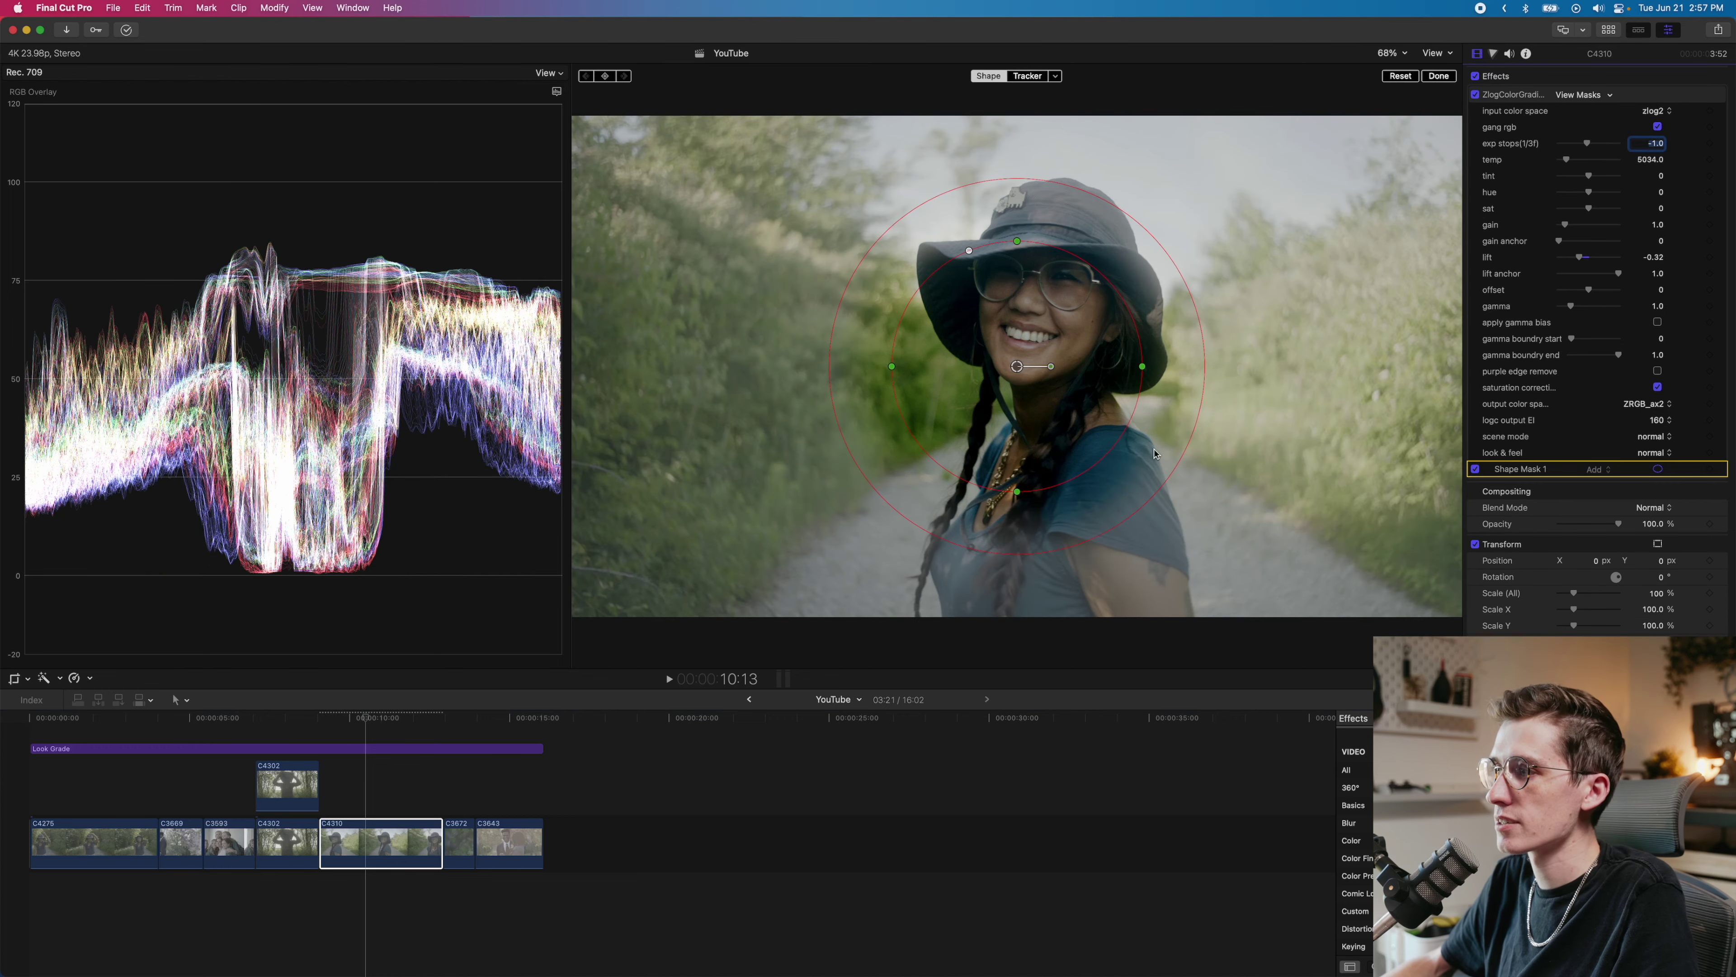
left_click_drag(1160, 490, 1456, 745)
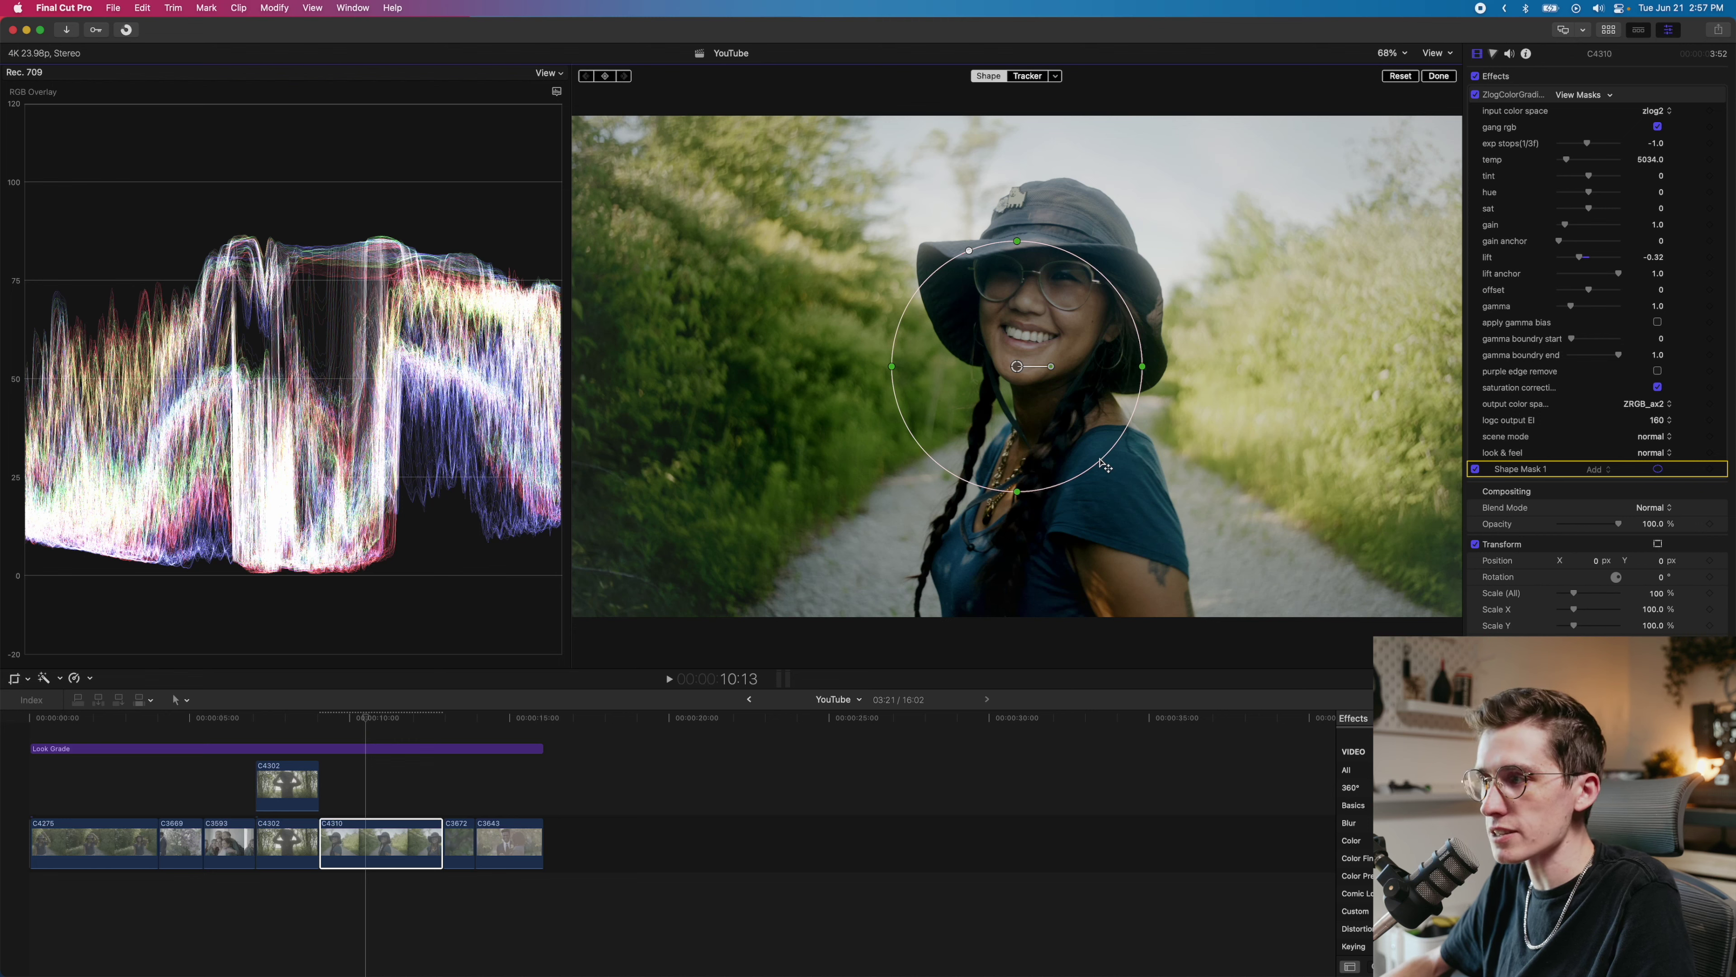
left_click_drag(1106, 465, 1160, 521)
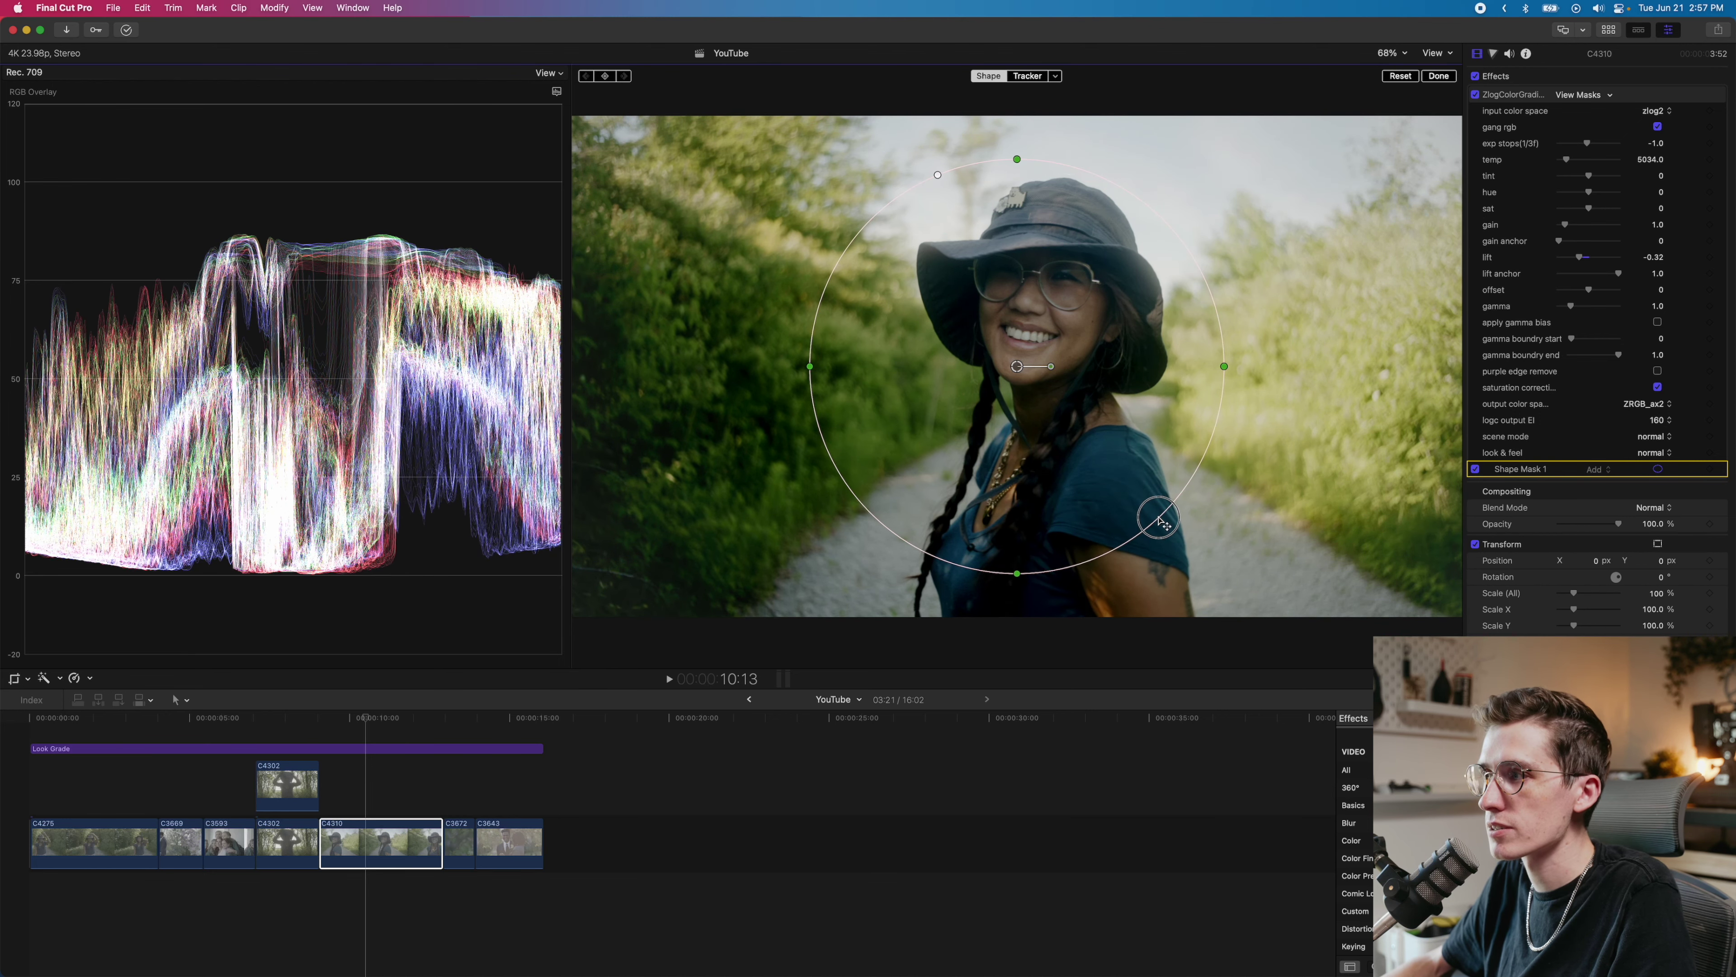
Step: Deselect the clip and play back the timeline to review the masked grade
left_click(363, 734)
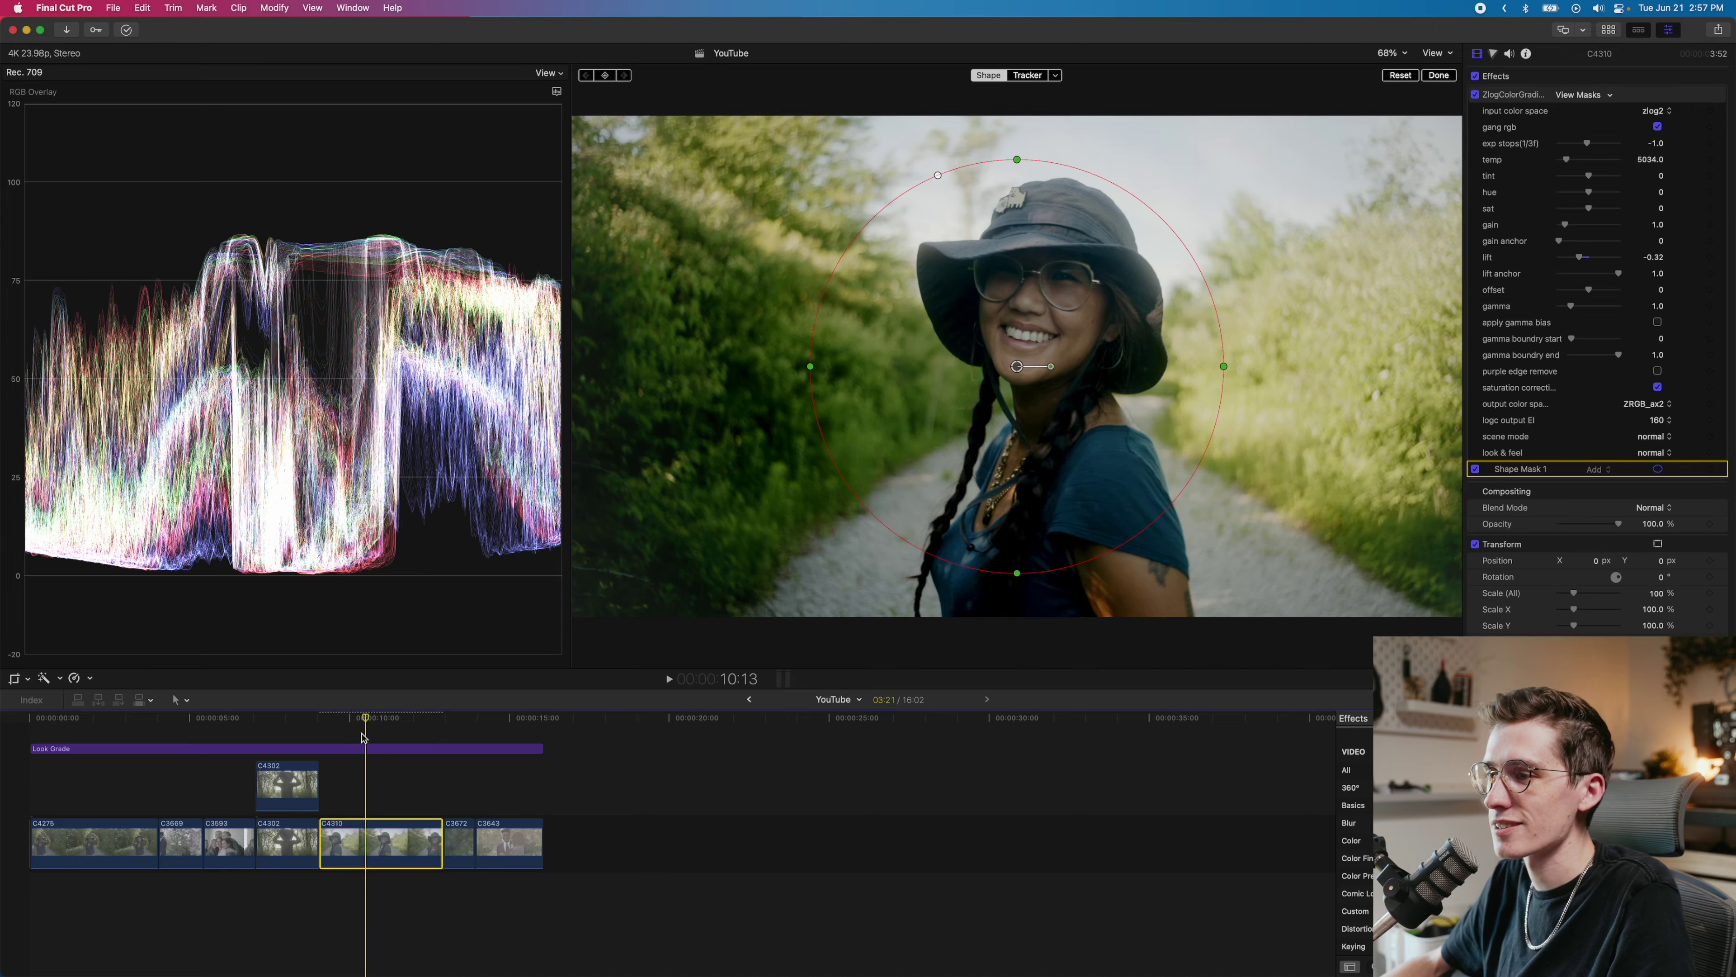
left_click(342, 728)
key("space")
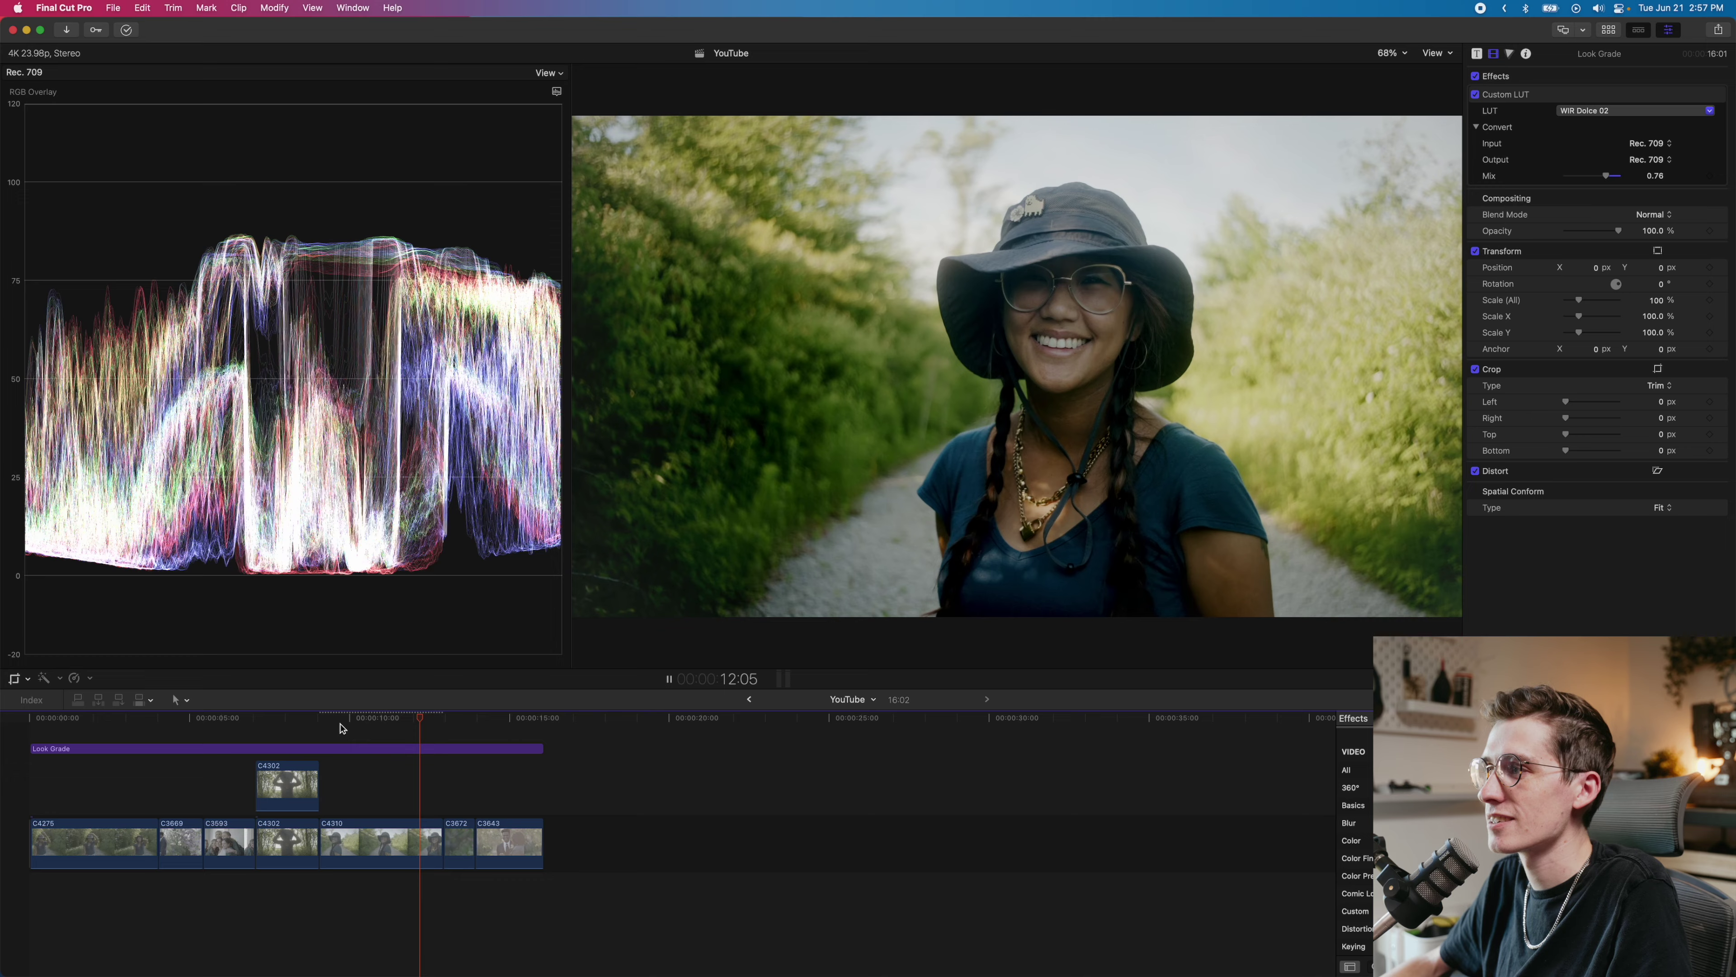
key("space")
Step: Move the playhead to the wedding clip at 4:15 and select clip C3669
left_click(410, 729)
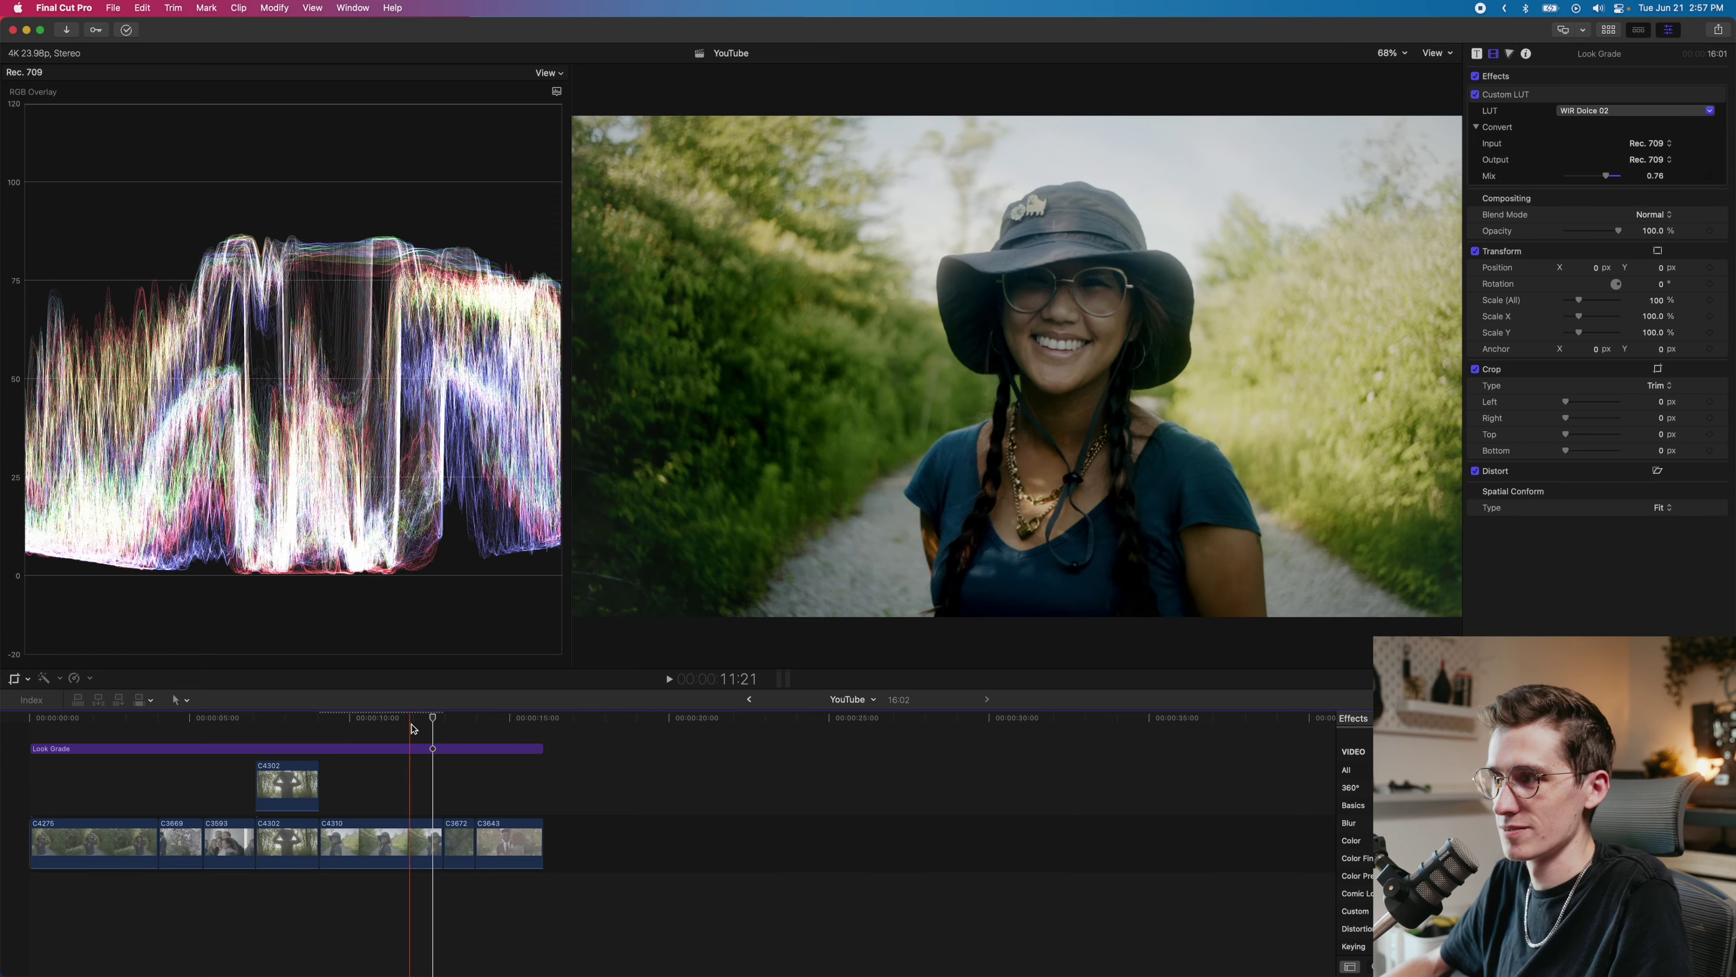
left_click(177, 777)
left_click(181, 840)
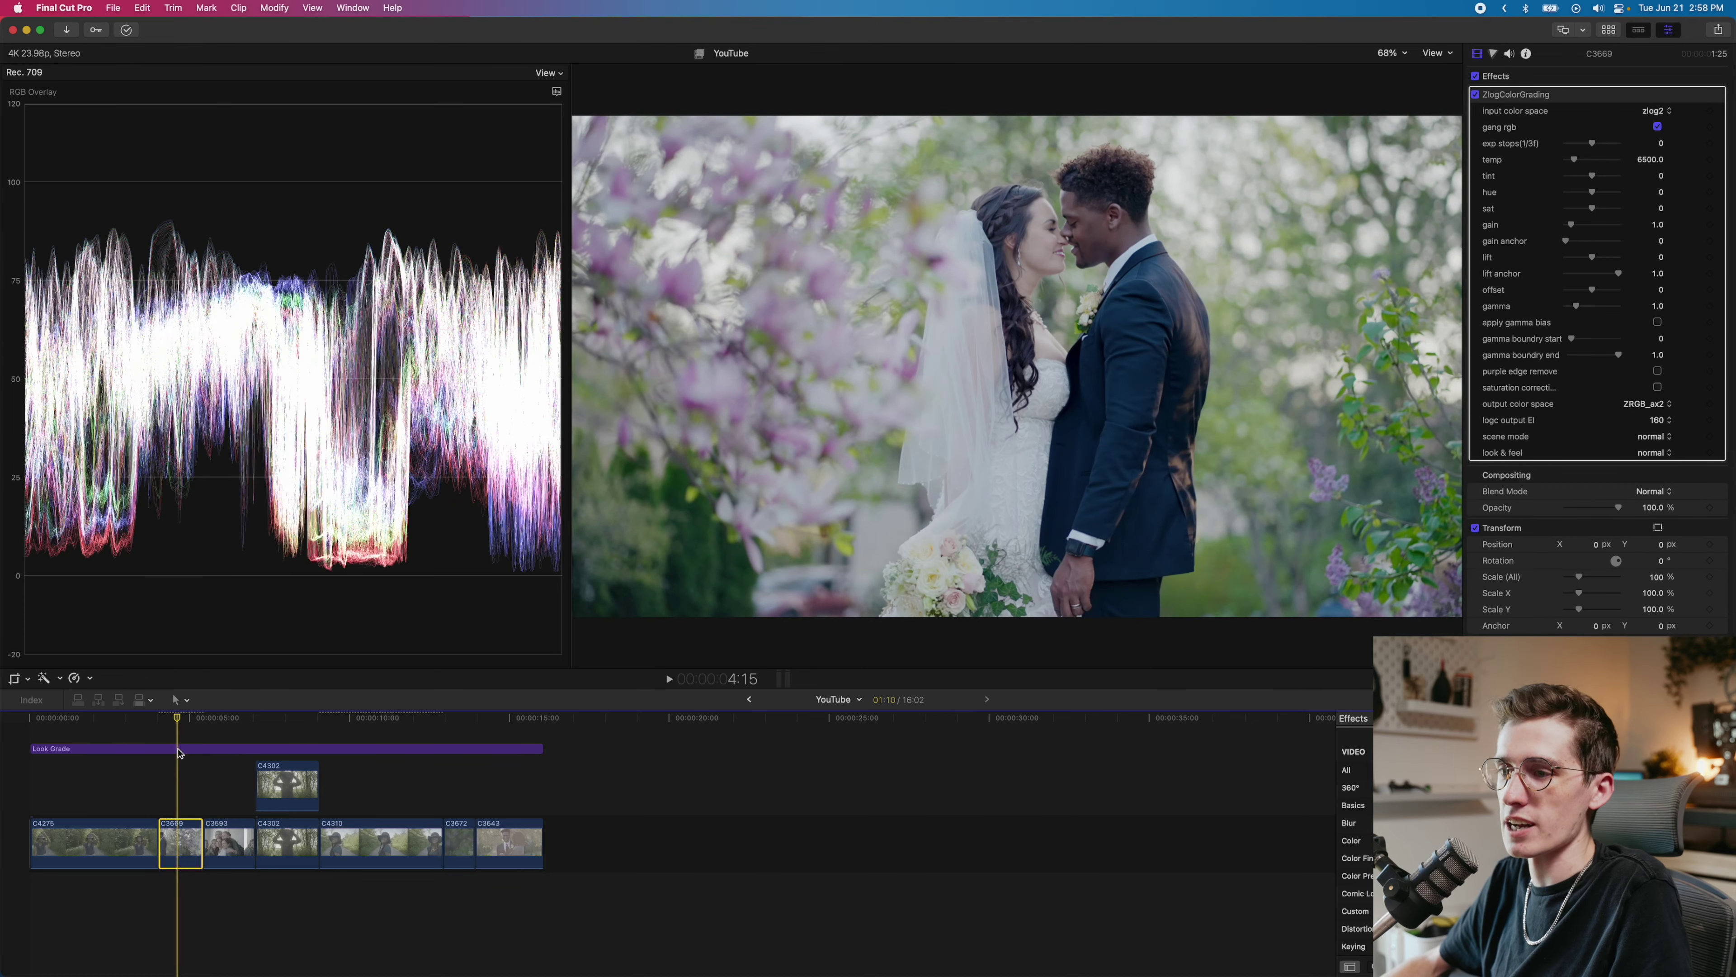
left_click(176, 754)
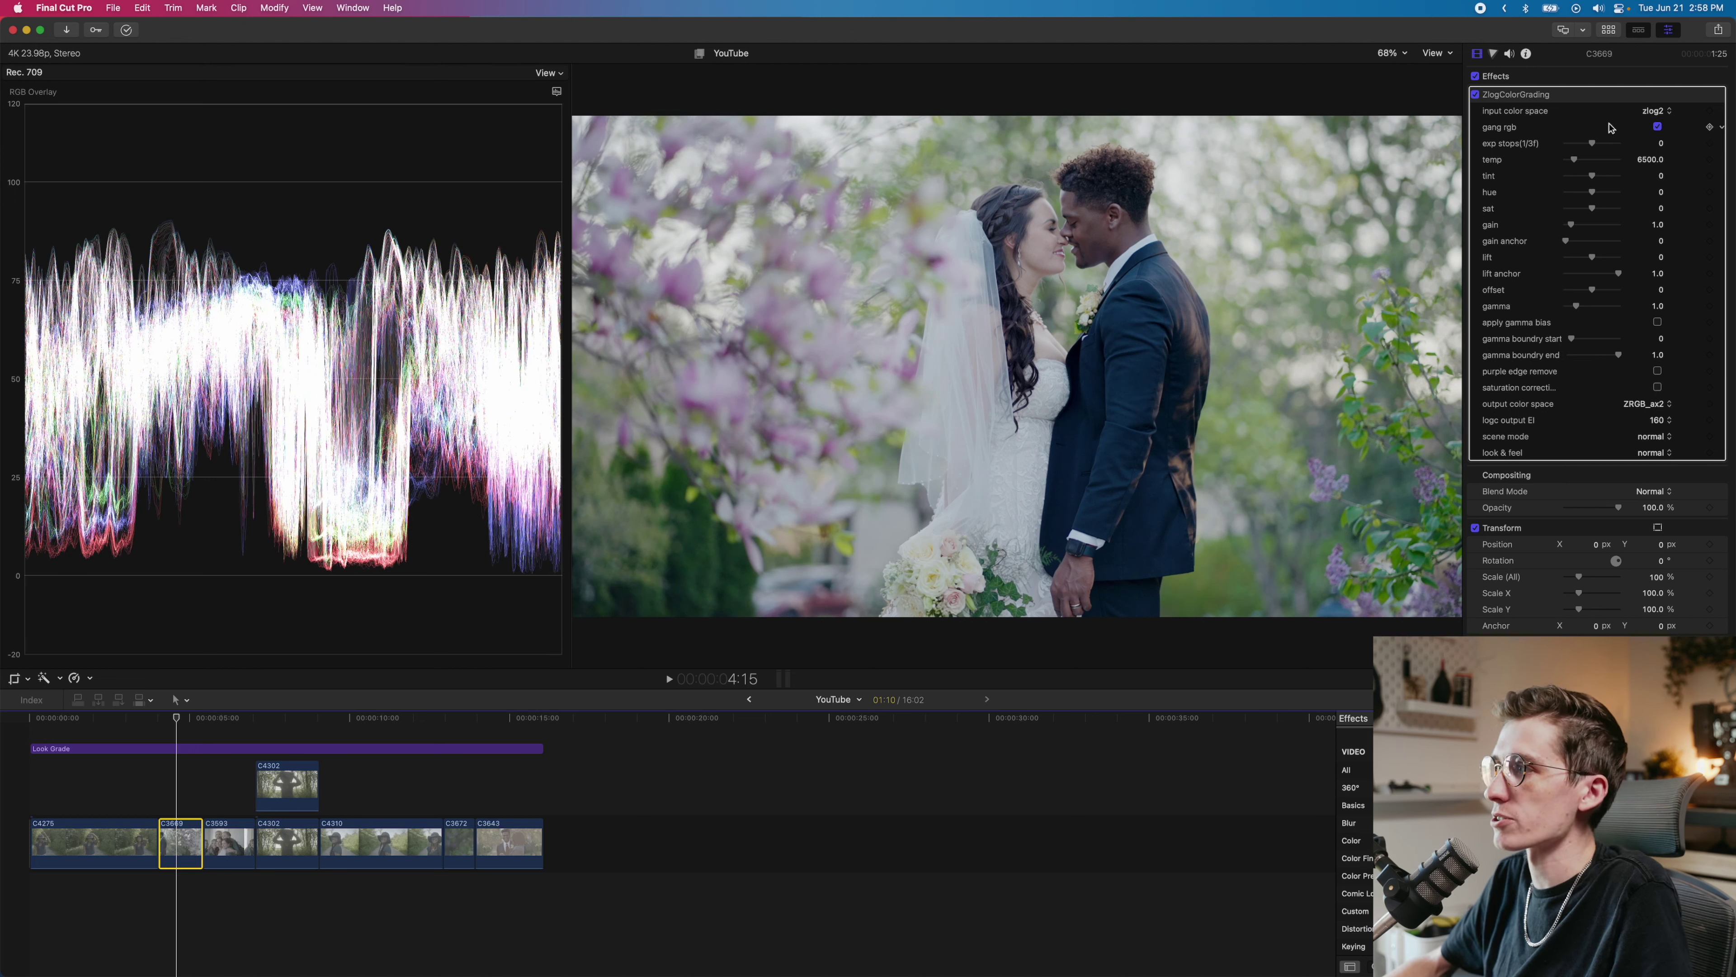
Step: Set C3669 to slog2sgamut input, gamma 0.78, saturation correction on, temperature 3902
left_click(1651, 112)
left_click(1658, 128)
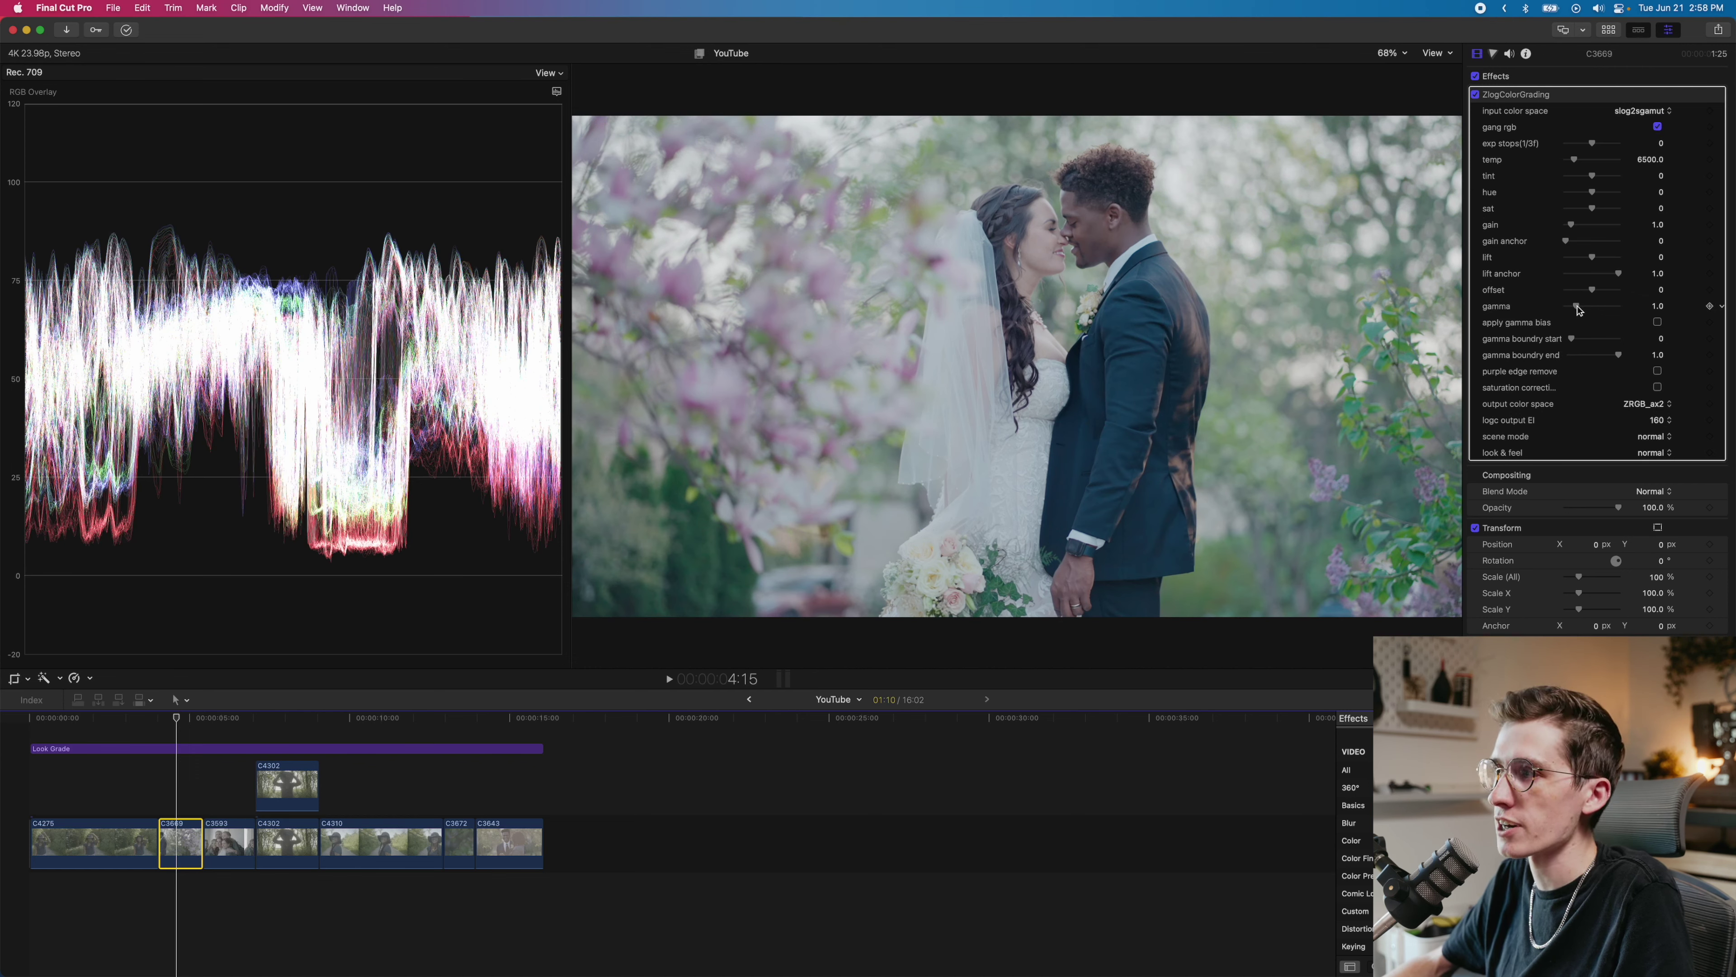
left_click_drag(1579, 310, 1574, 309)
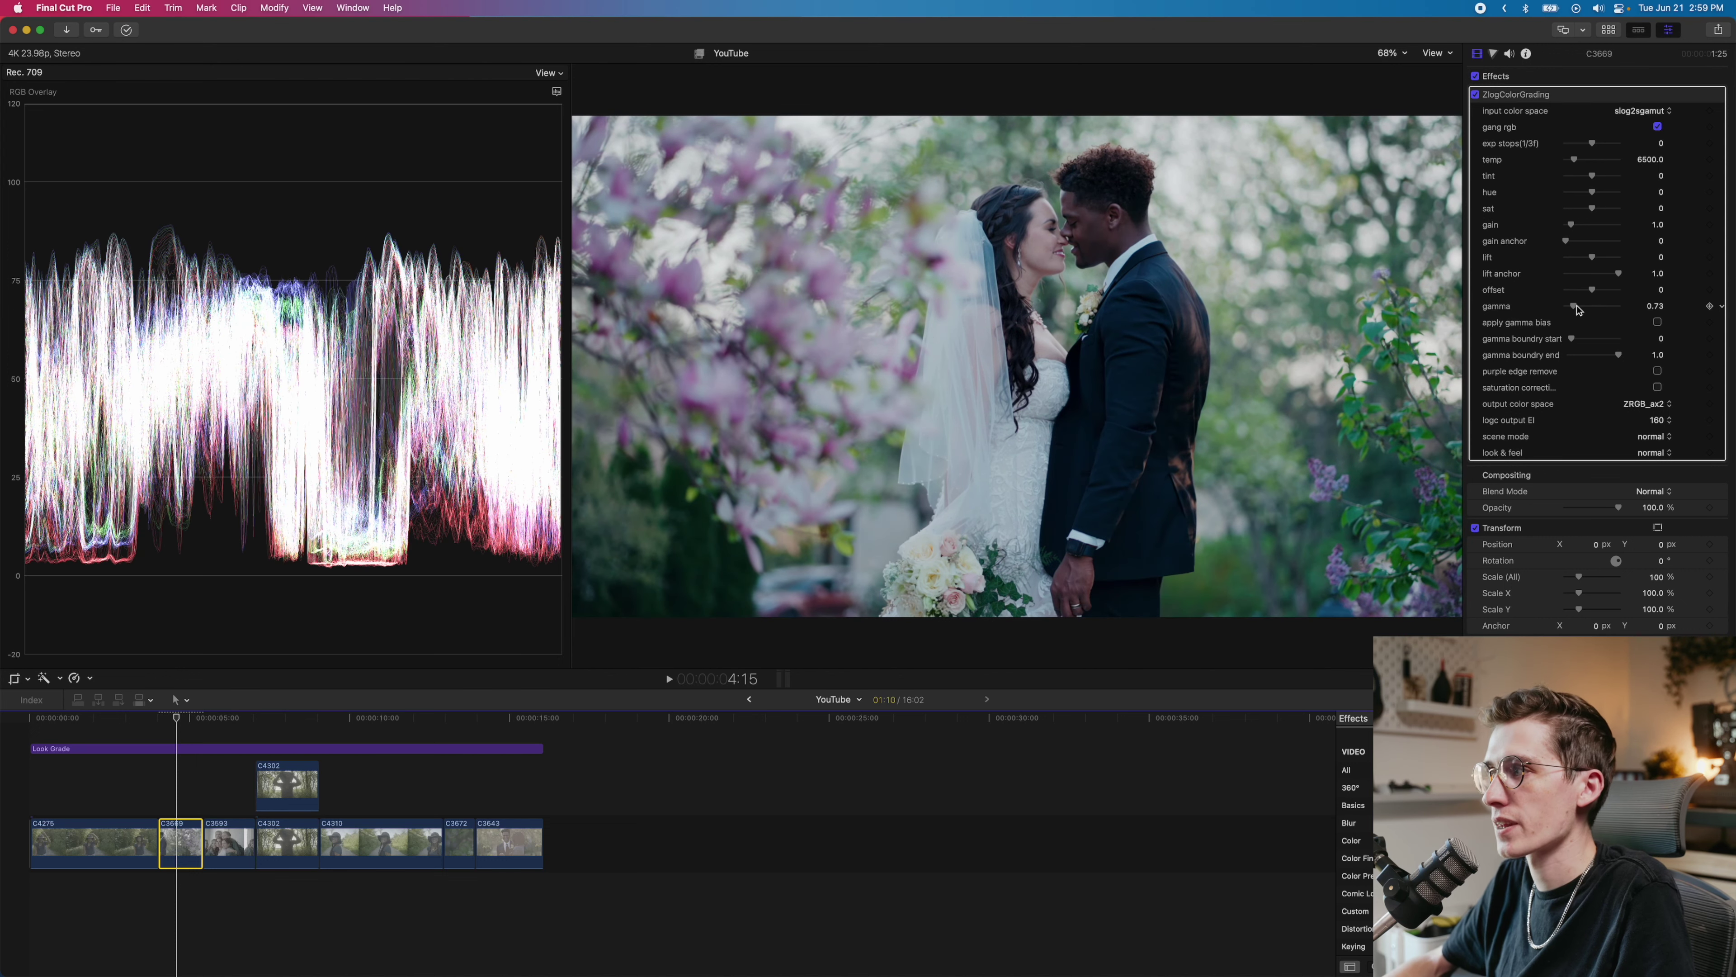
left_click(1659, 388)
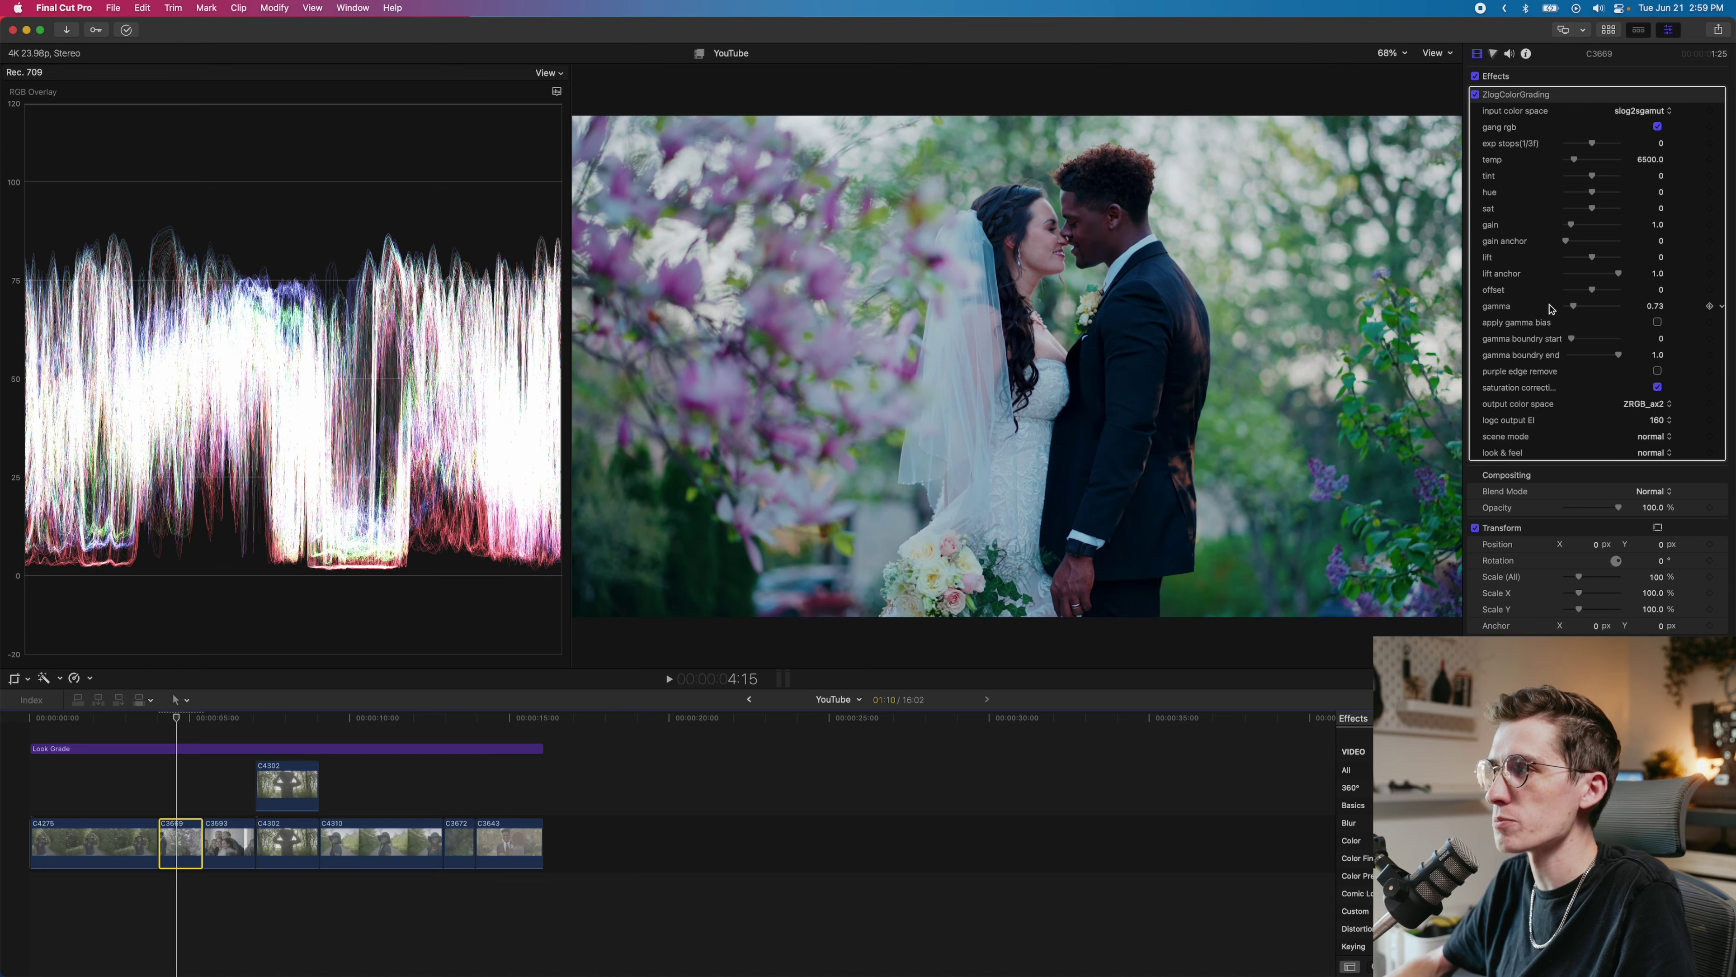
left_click(1579, 308)
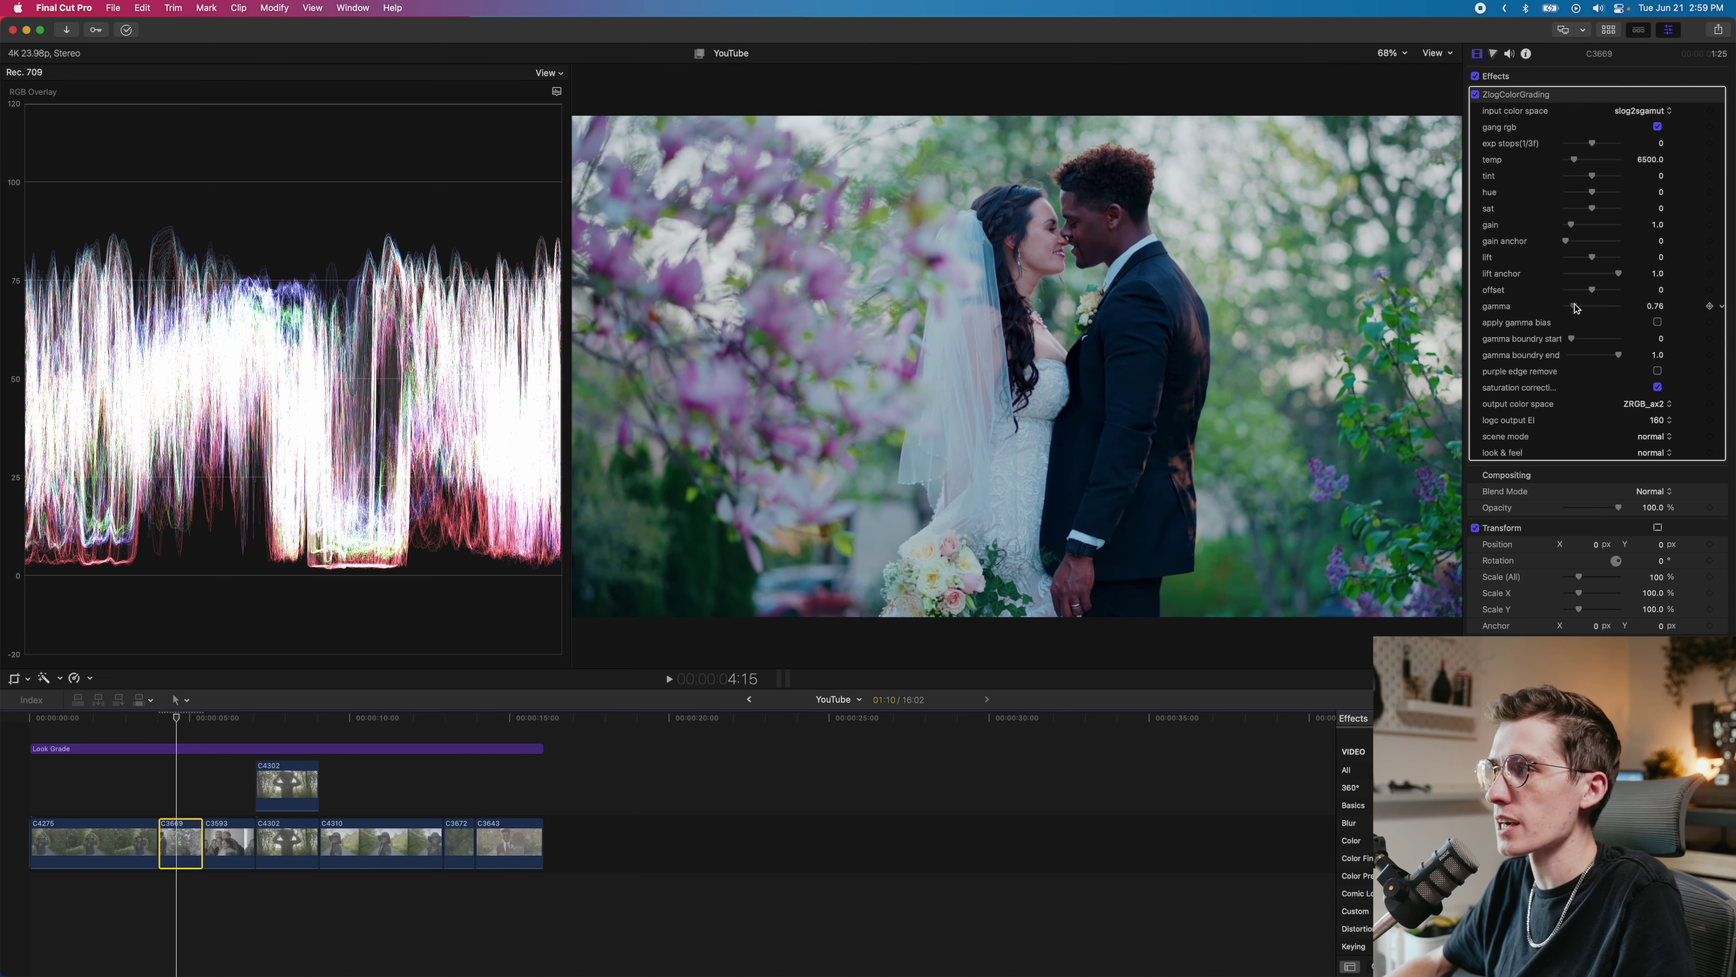
left_click_drag(1575, 308, 1577, 308)
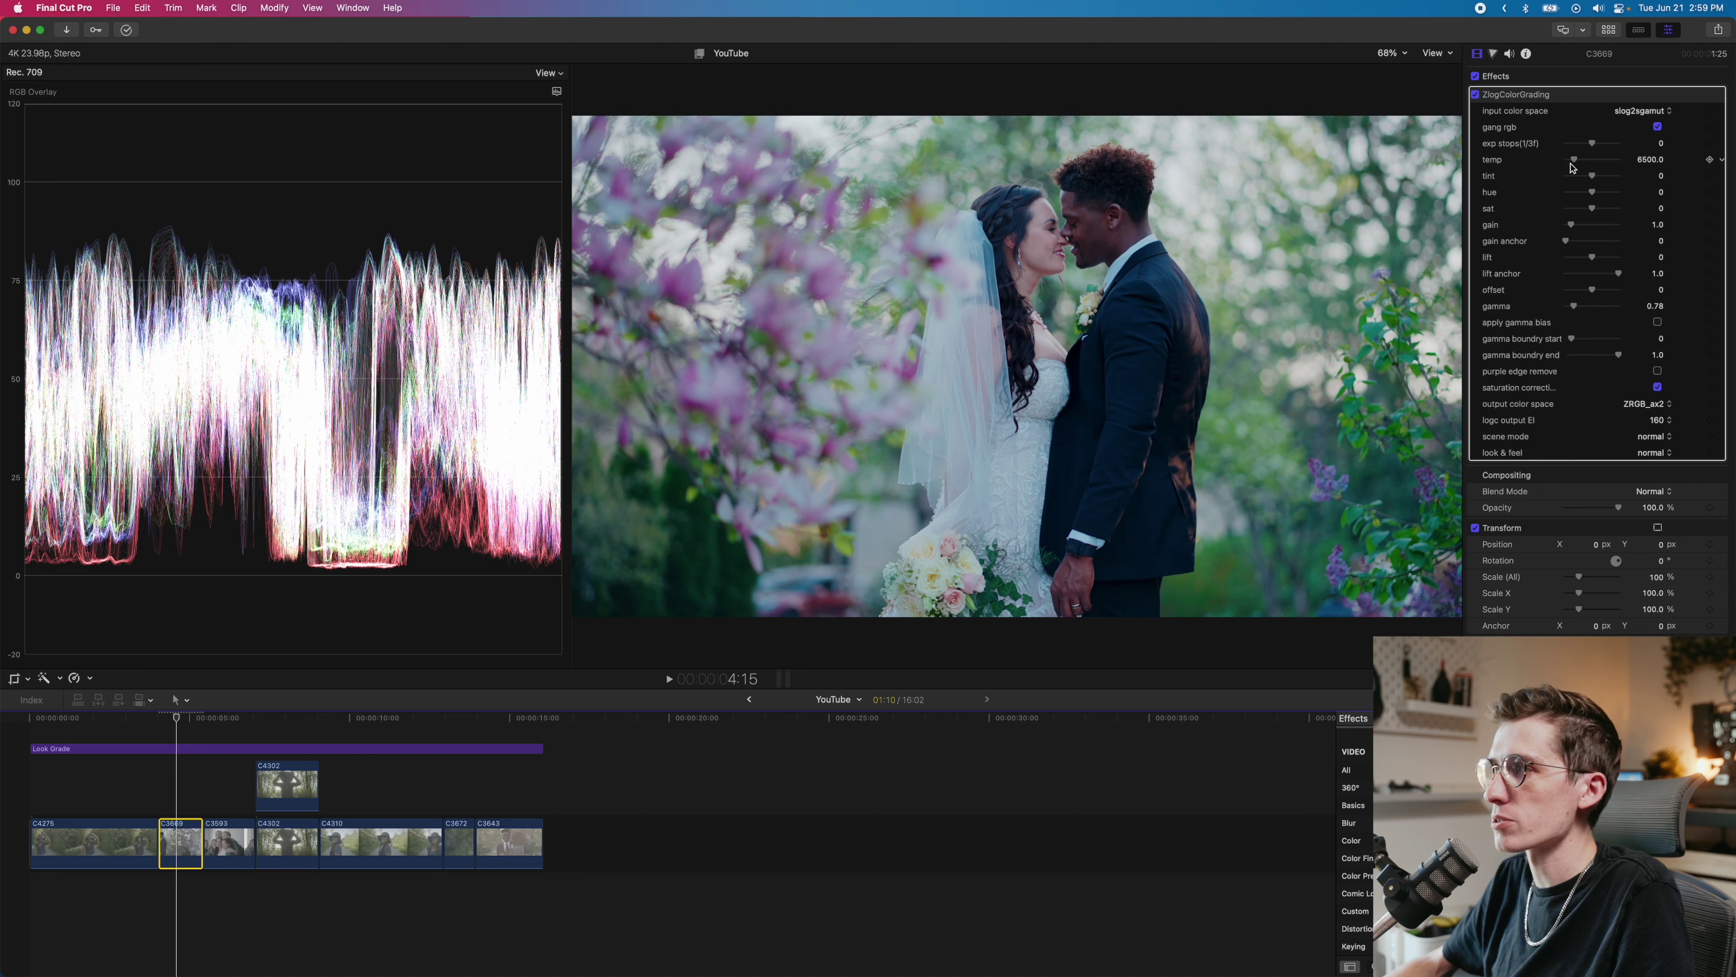
left_click_drag(1574, 163, 1572, 164)
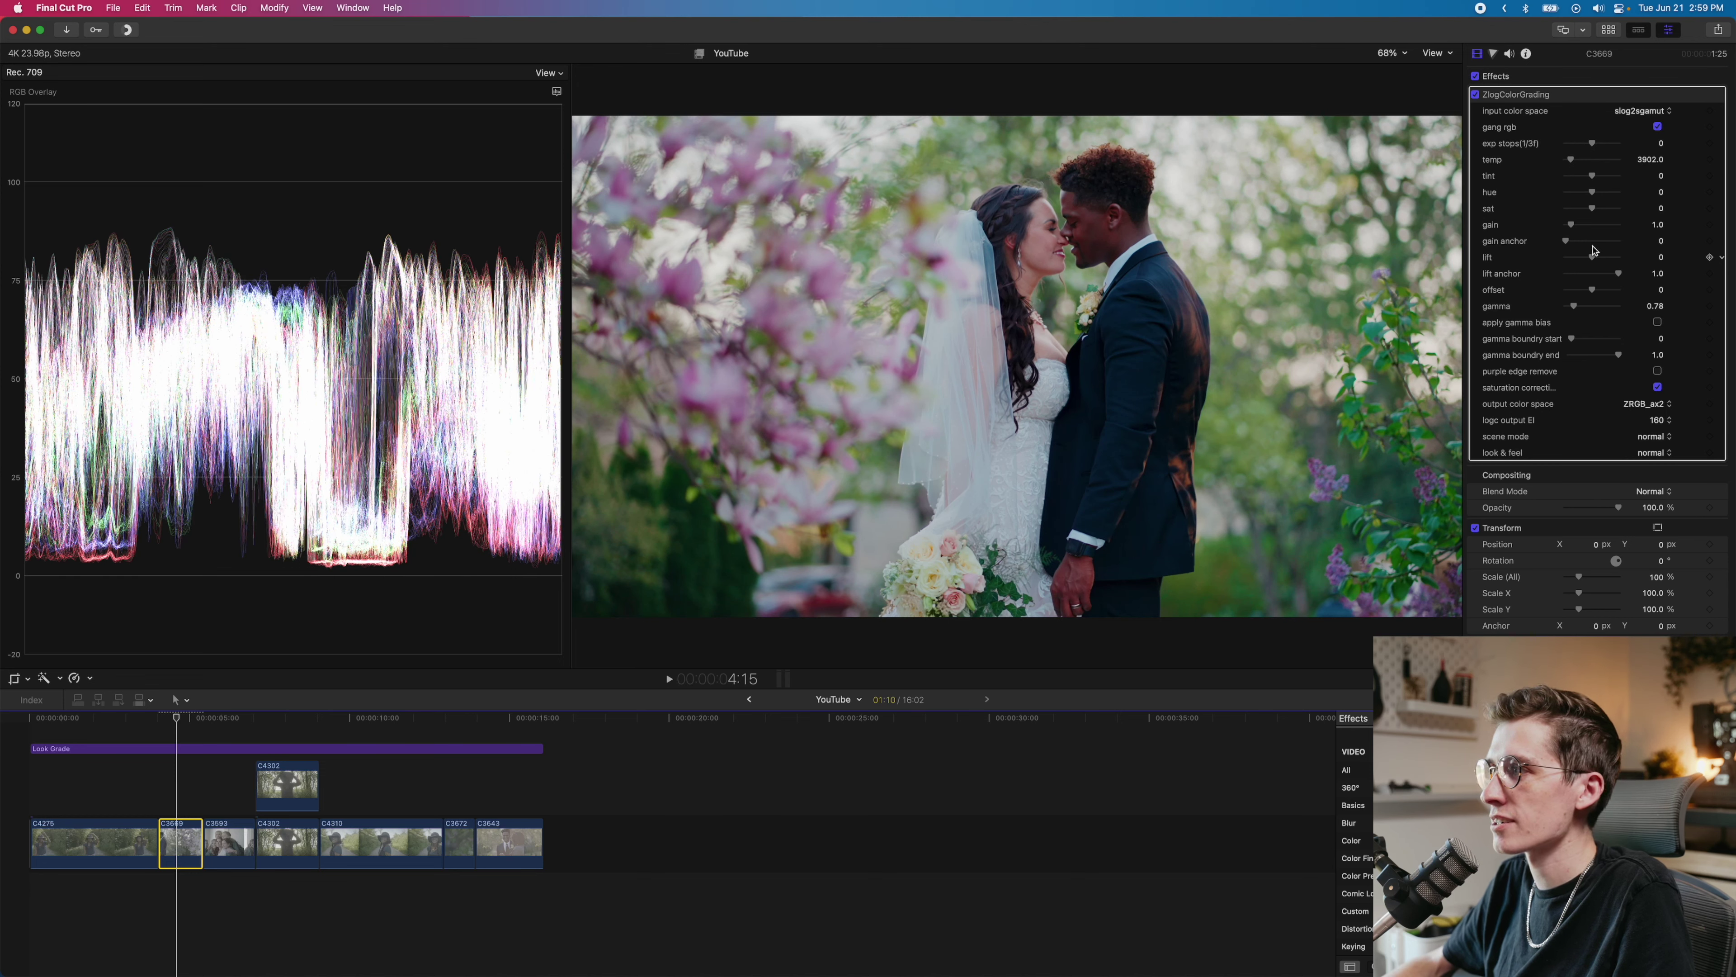
Step: Reduce C3669's saturation slider to -0.14
left_click(1668, 212)
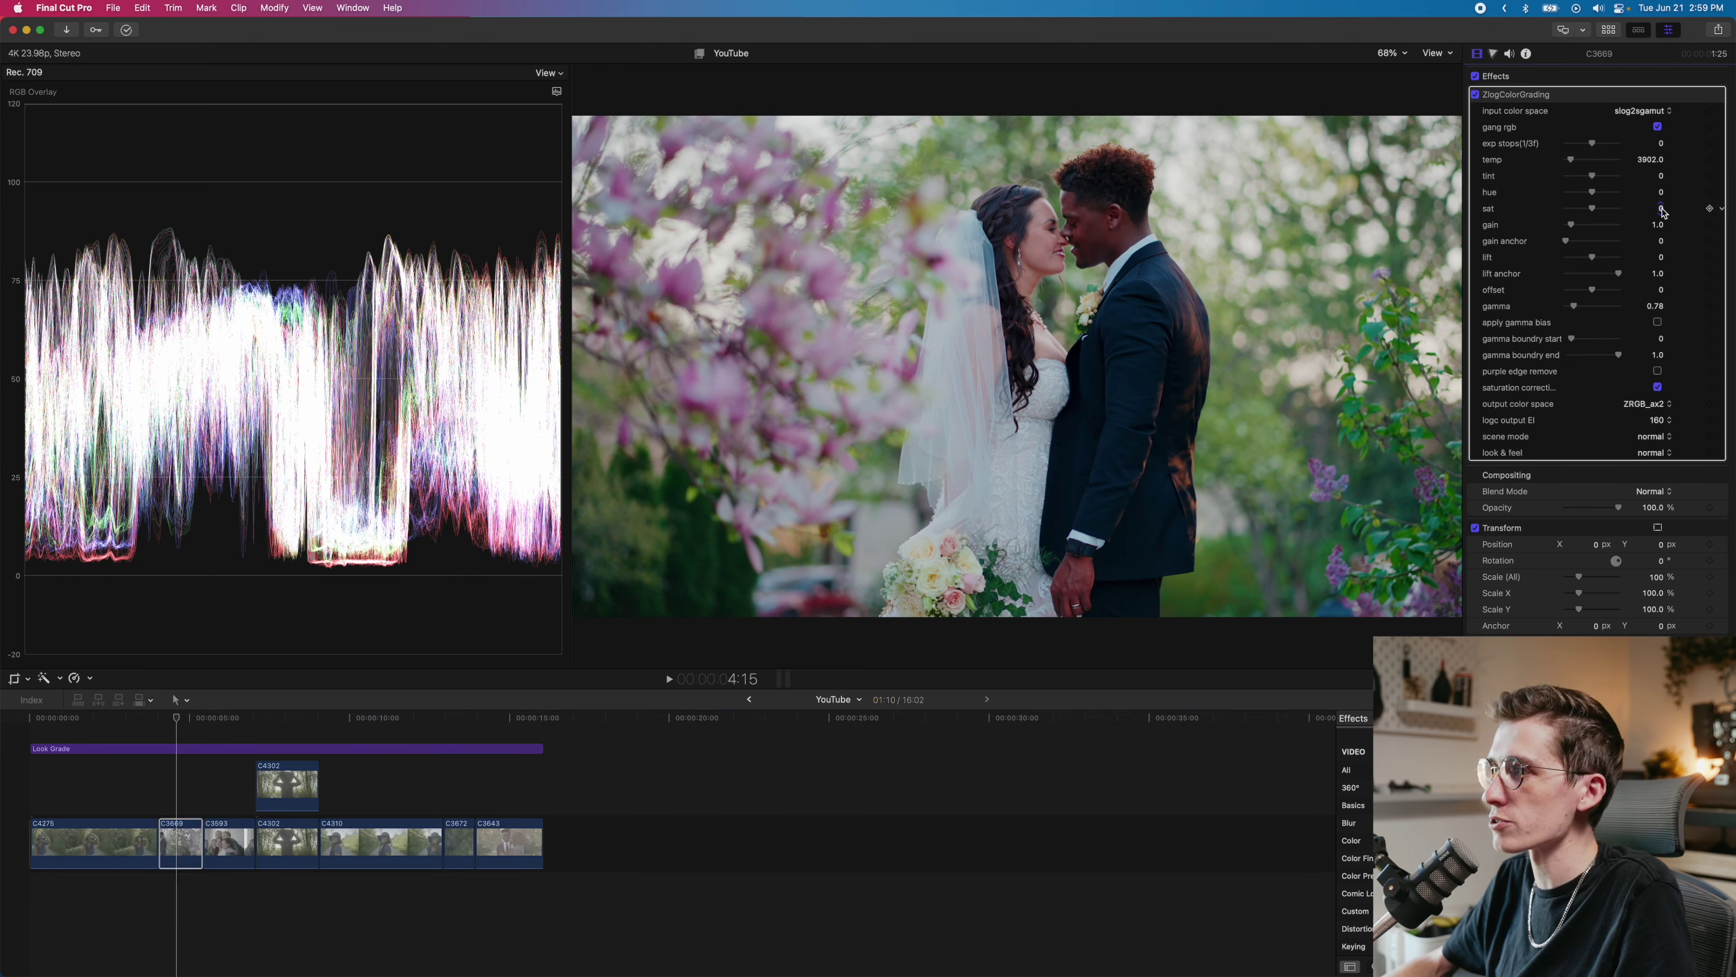
left_click(1595, 213)
left_click_drag(1595, 212, 1591, 212)
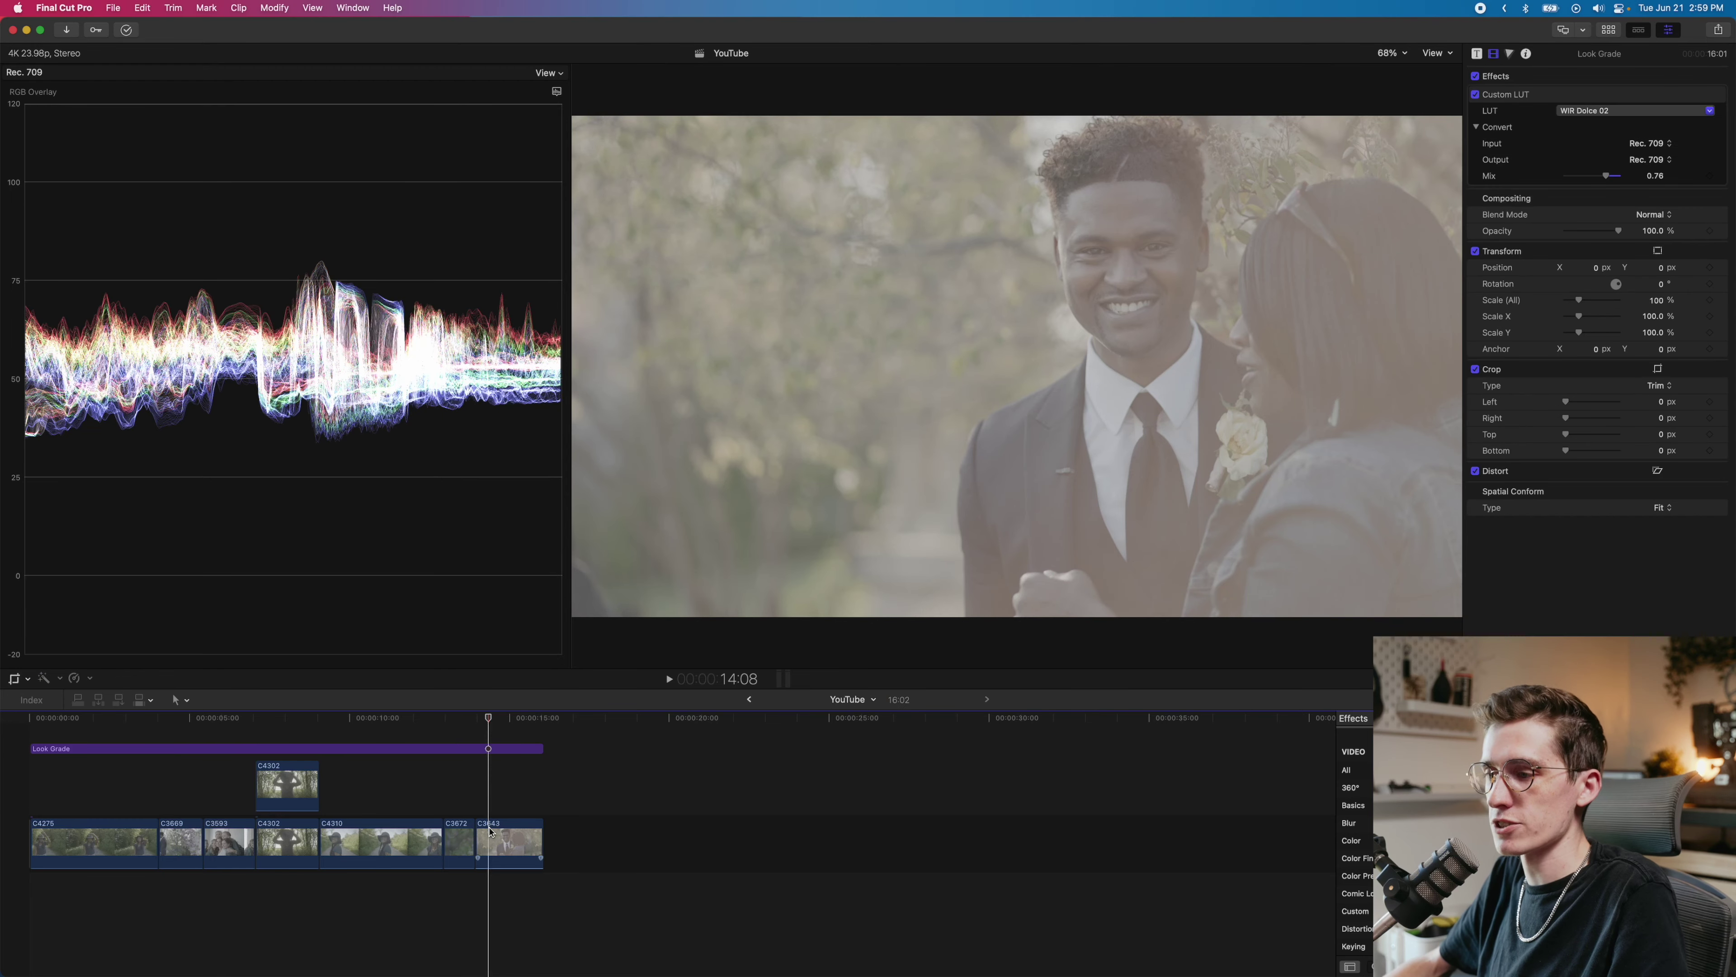
Step: Select clip C3643 and paste the ZlogColorGrading effect onto it with Alt+E
left_click(509, 843)
key("alt+e")
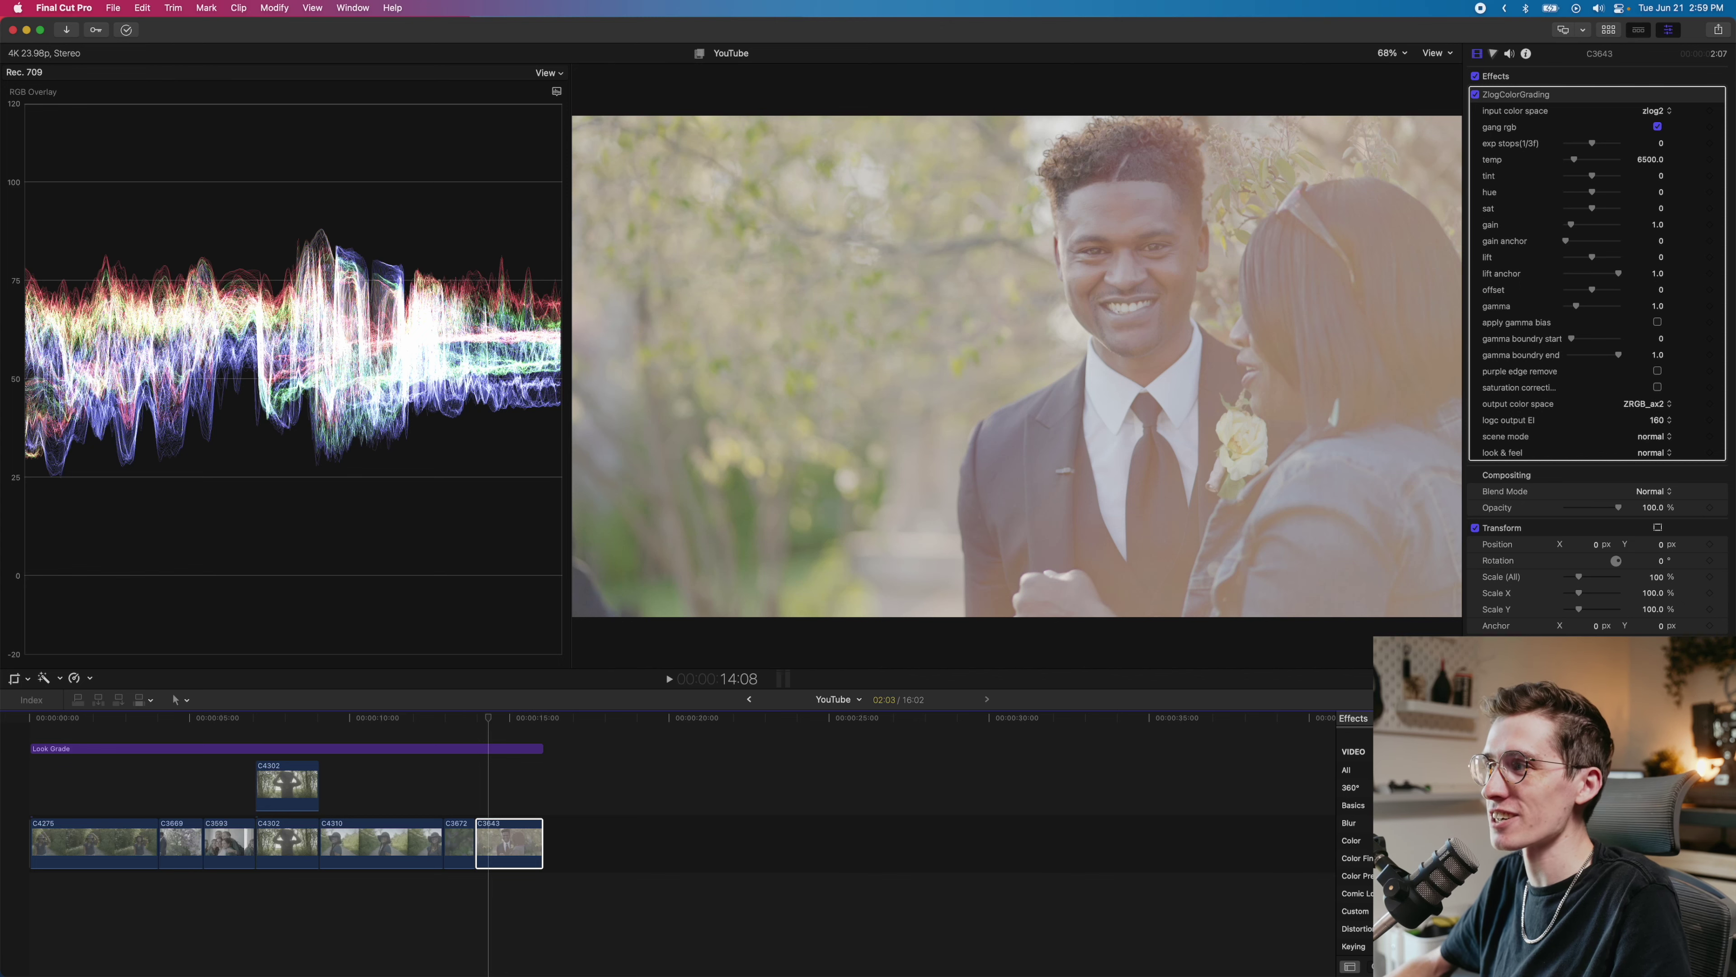
left_click(489, 726)
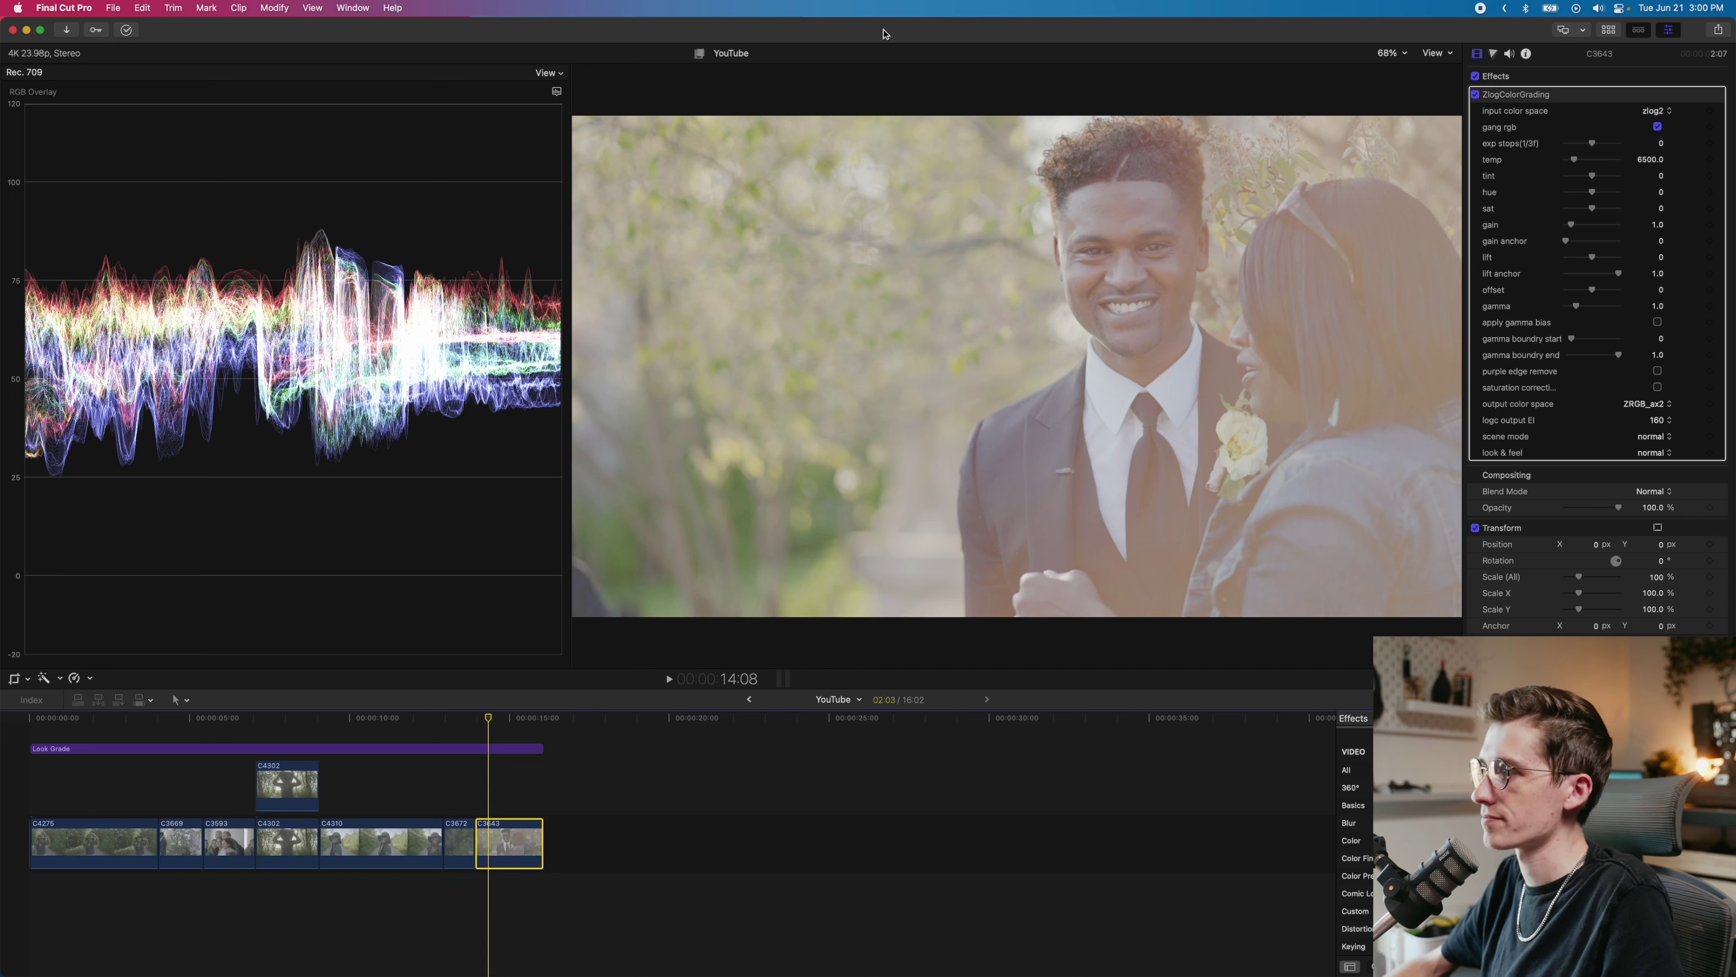
Step: Grade C3643 from slog3sgamut with gamma 0.68, saturation correction off, temperature 8596
left_click(1657, 112)
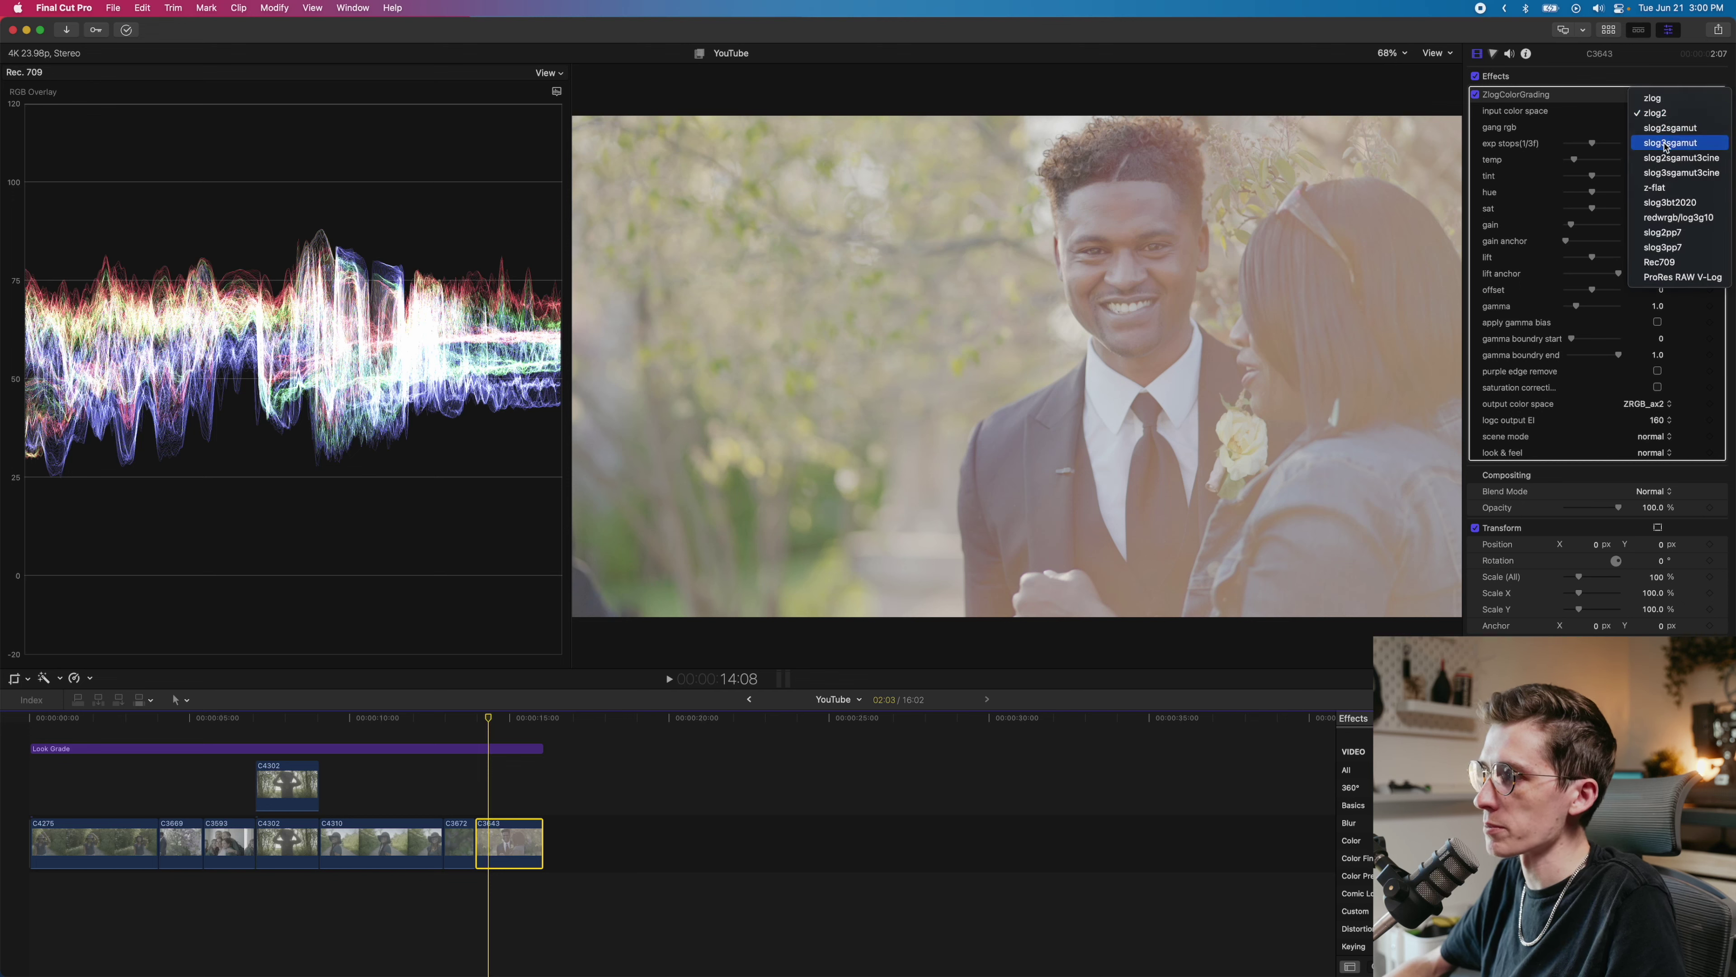
left_click(1673, 144)
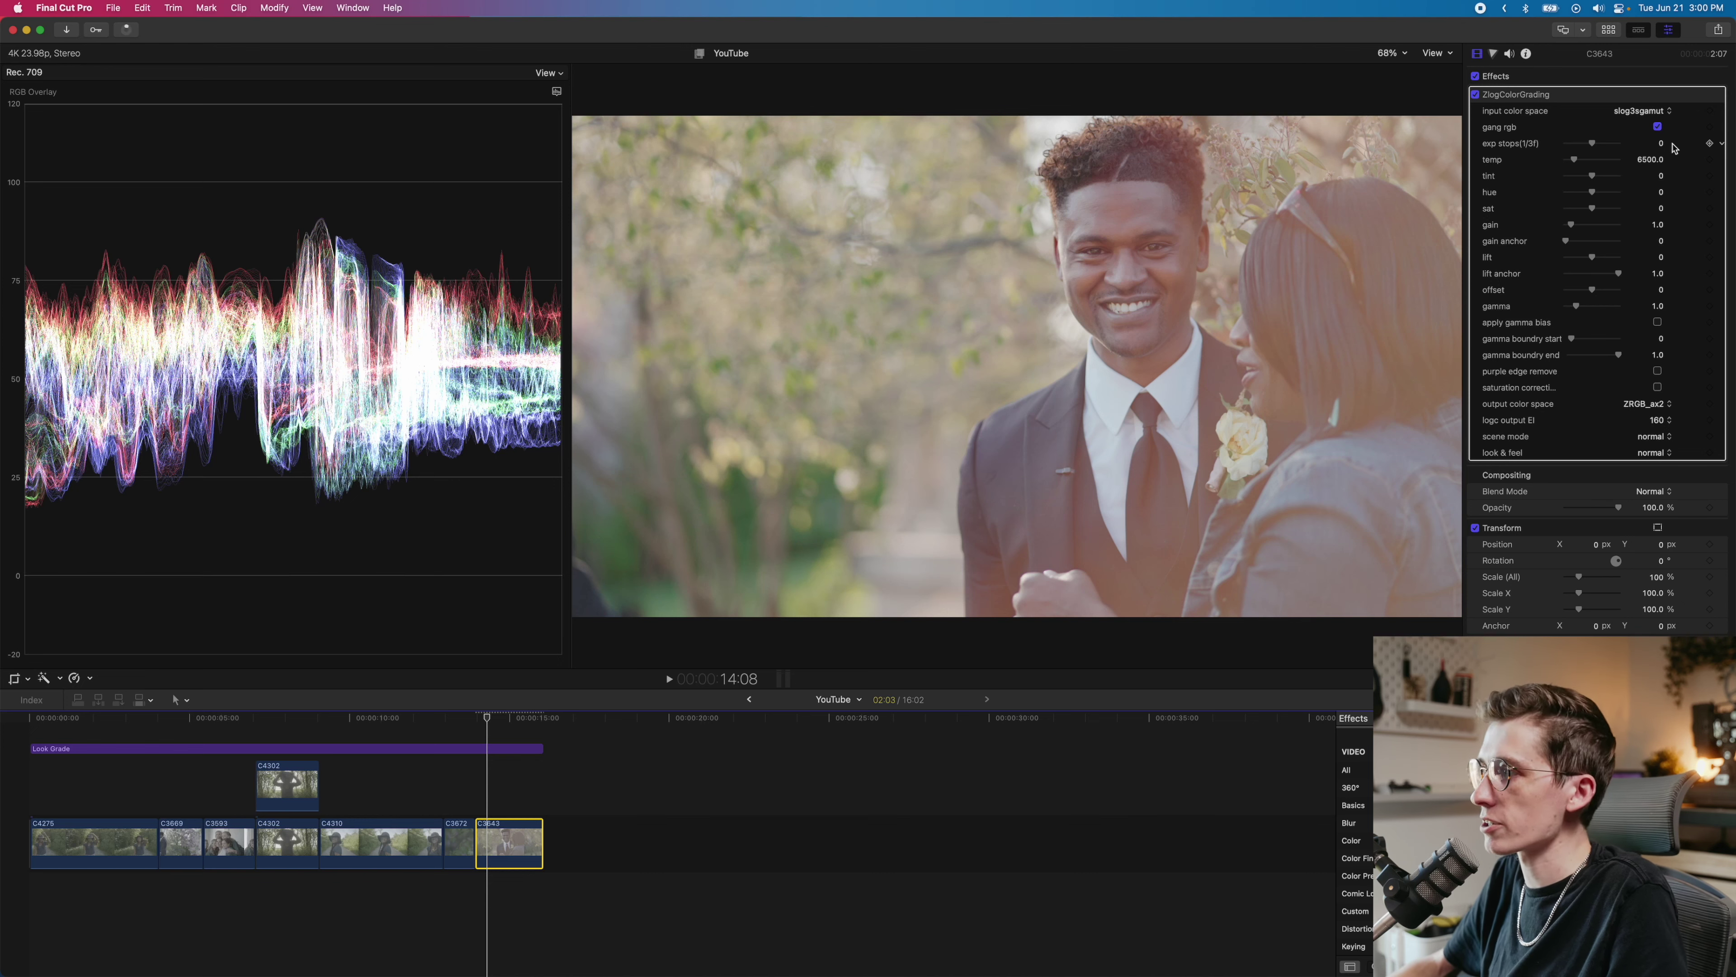
left_click_drag(1579, 304, 1574, 309)
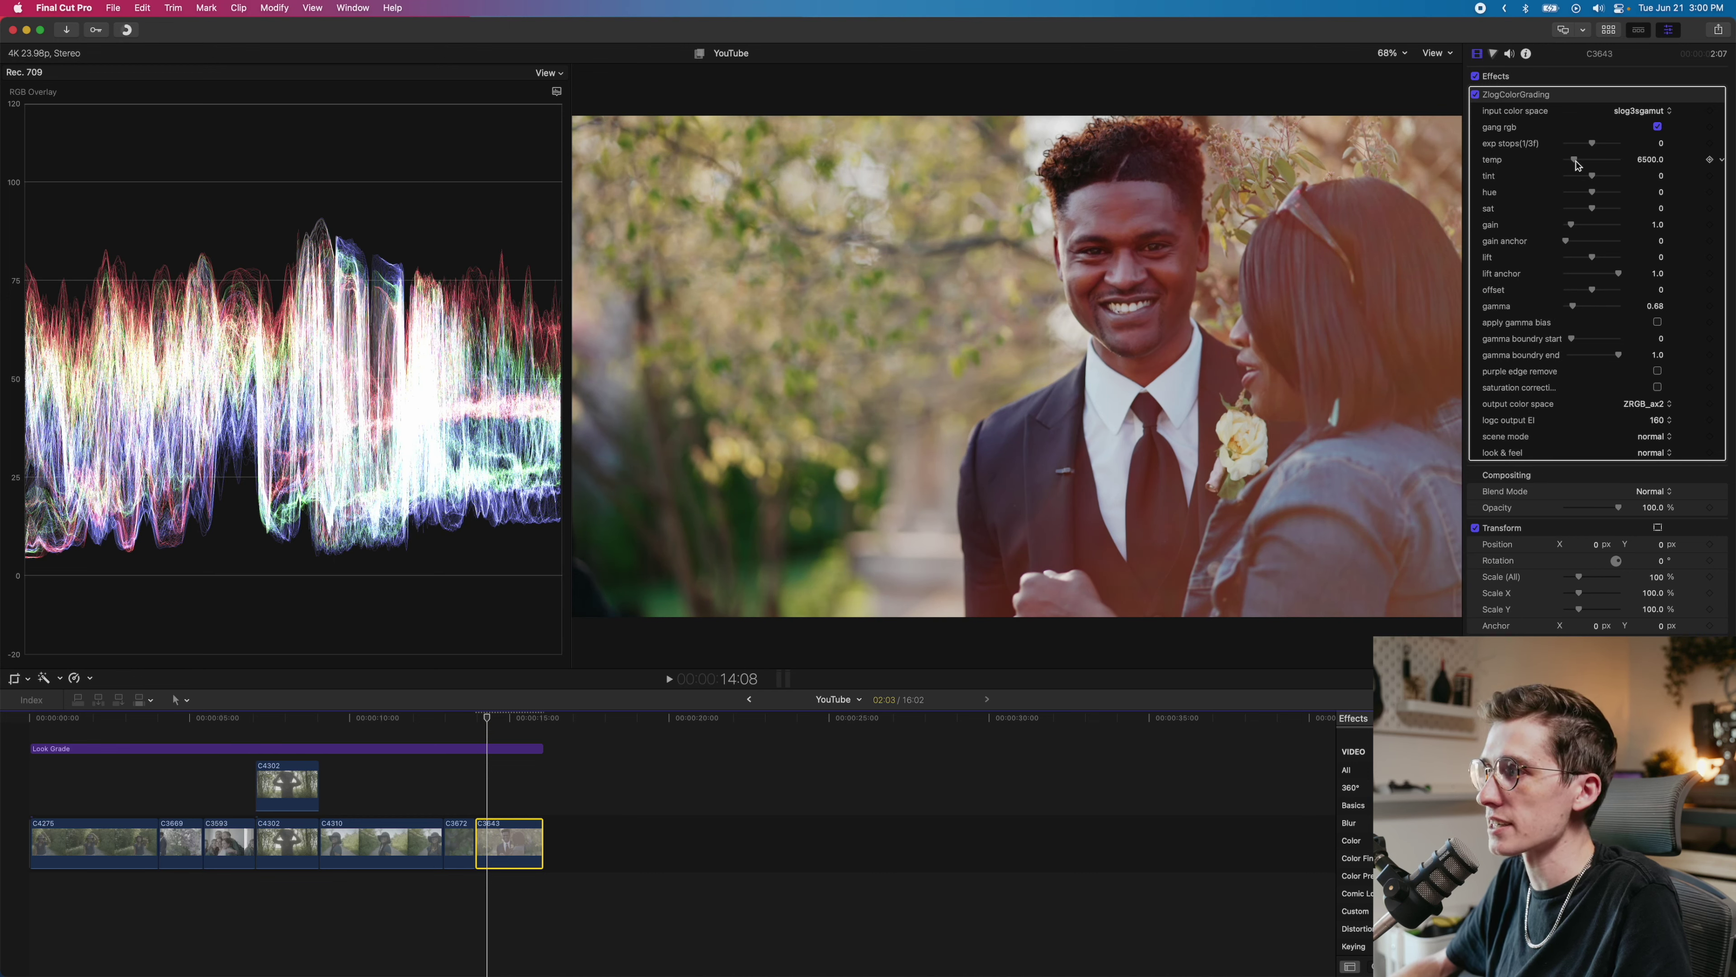
left_click(1658, 387)
left_click(1657, 388)
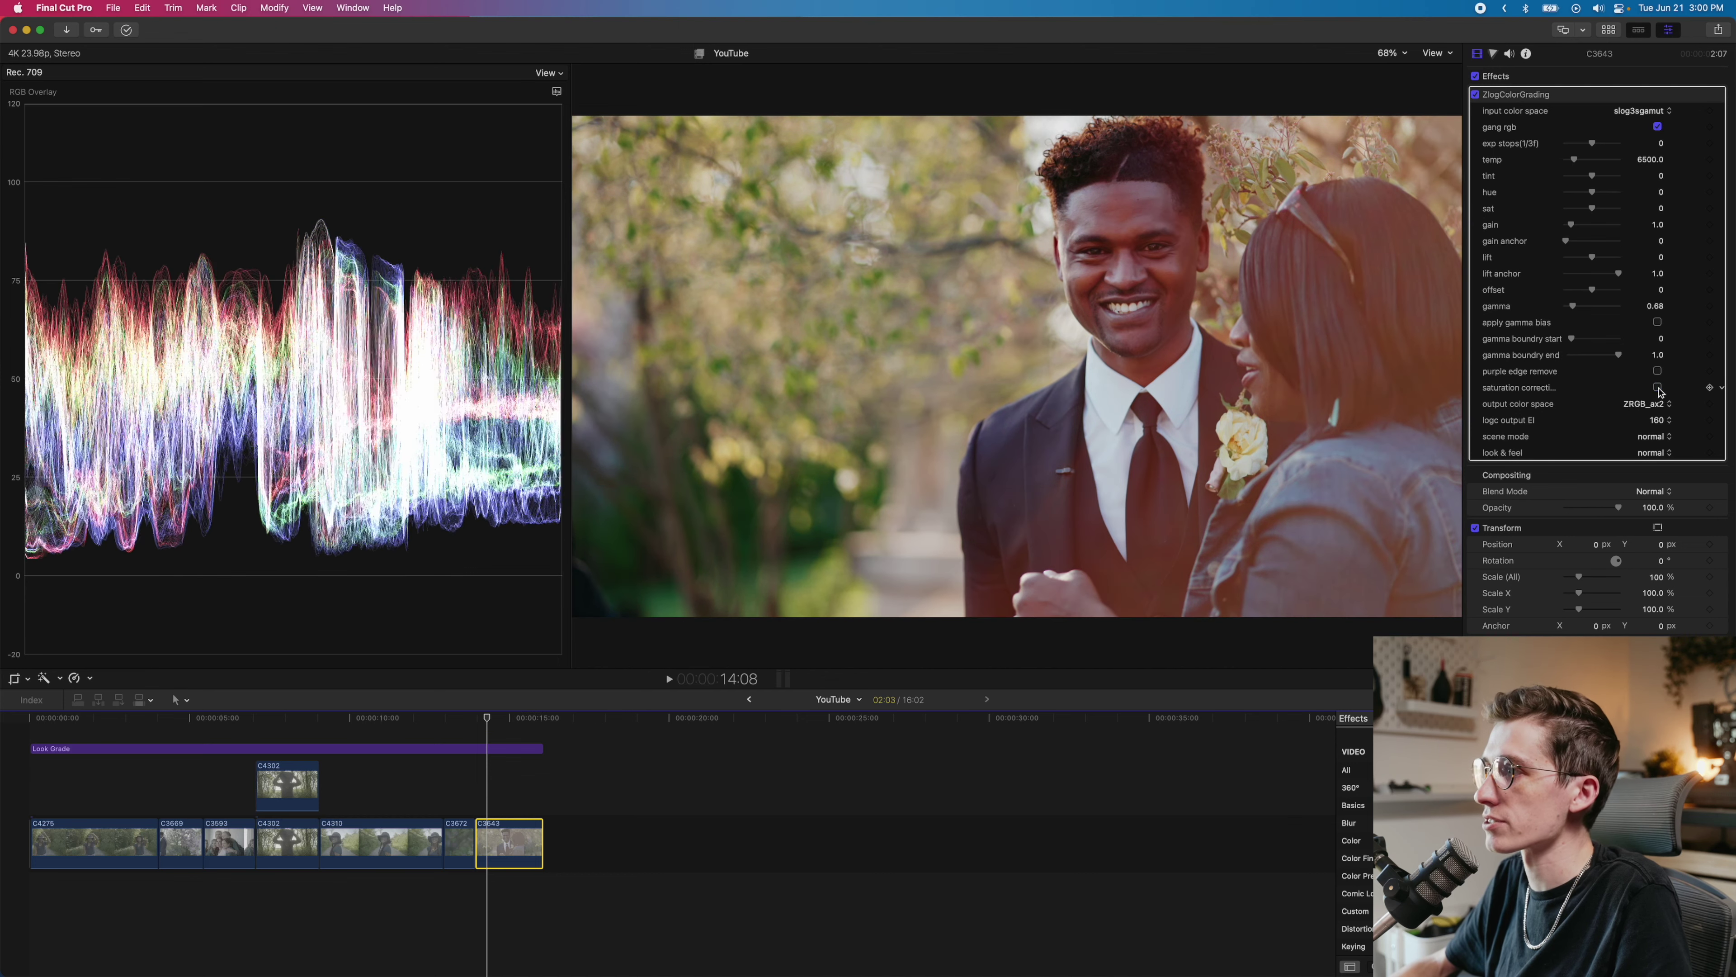
left_click_drag(1574, 163, 1578, 164)
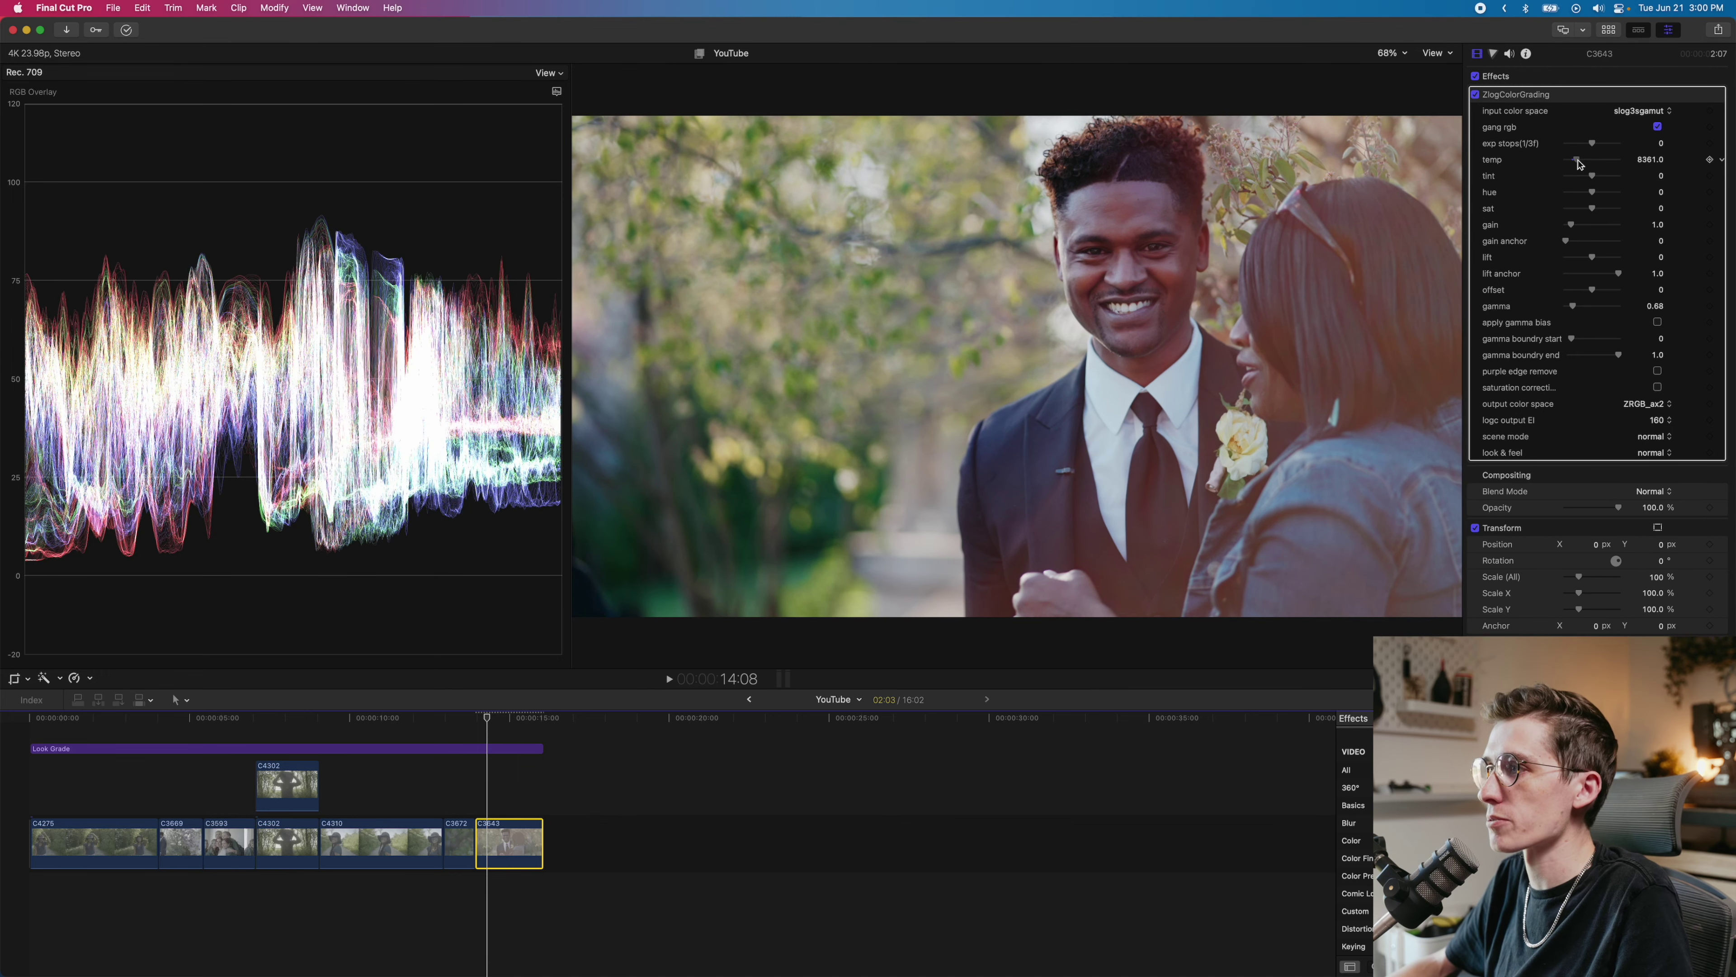
left_click_drag(1577, 163, 1584, 160)
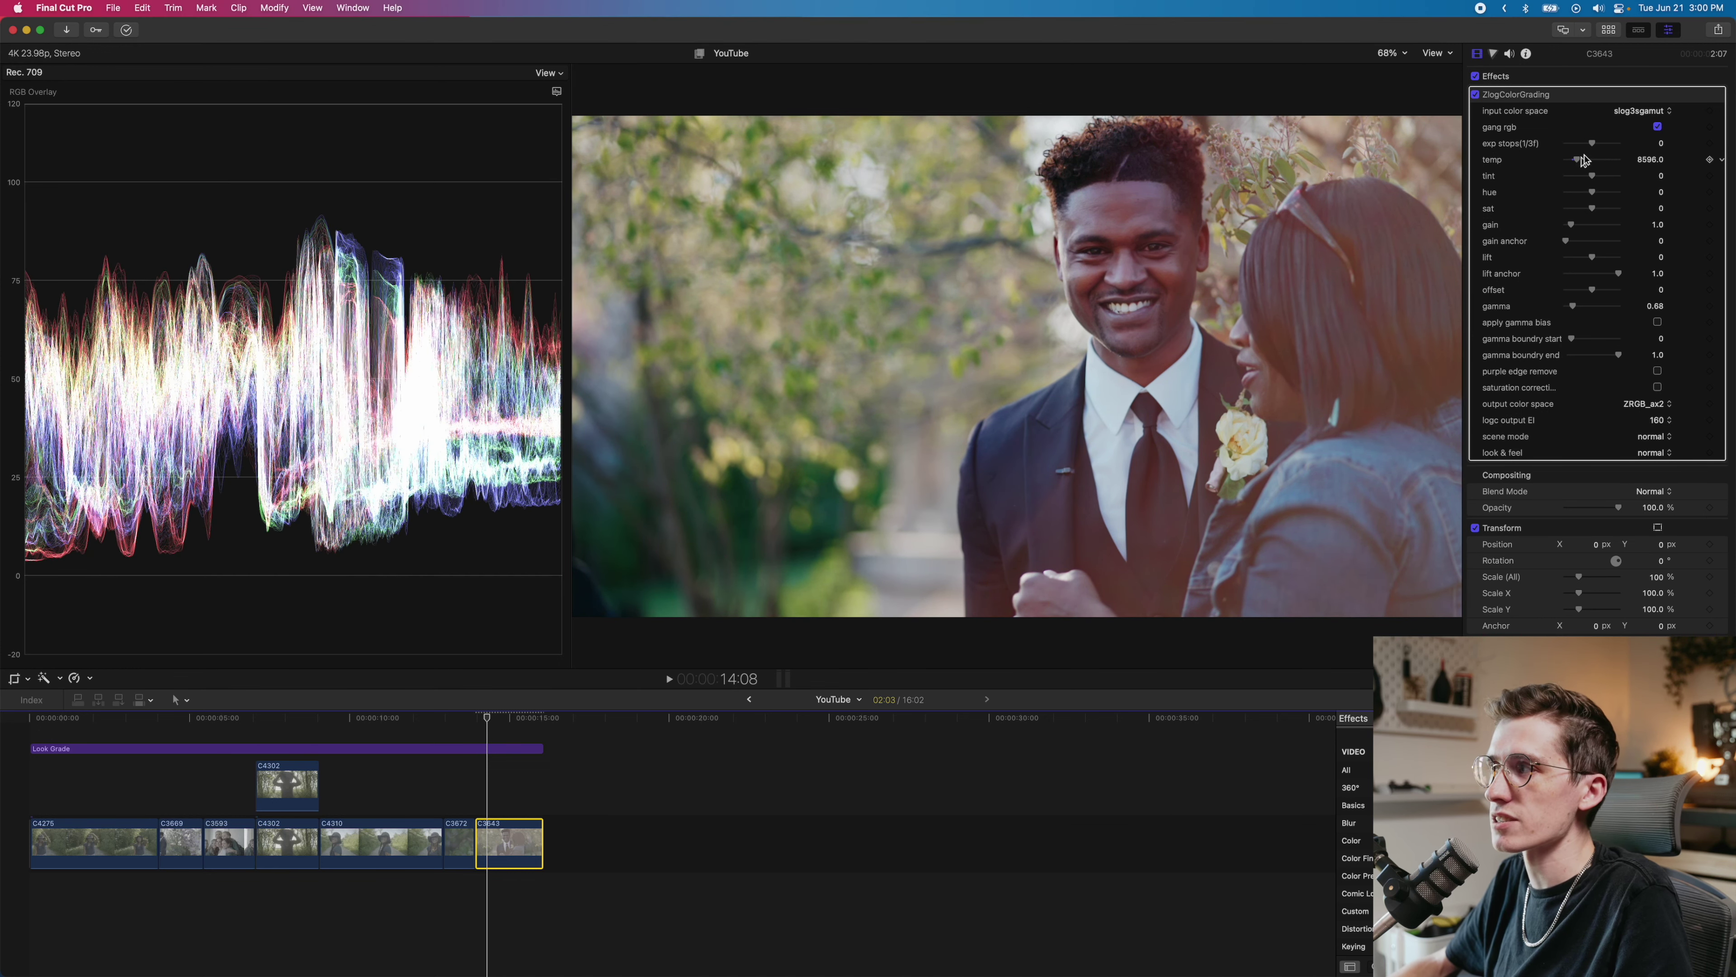
Step: Switch C3643's input color space back to zlog2 and lower gamma to 0.63
left_click(1657, 115)
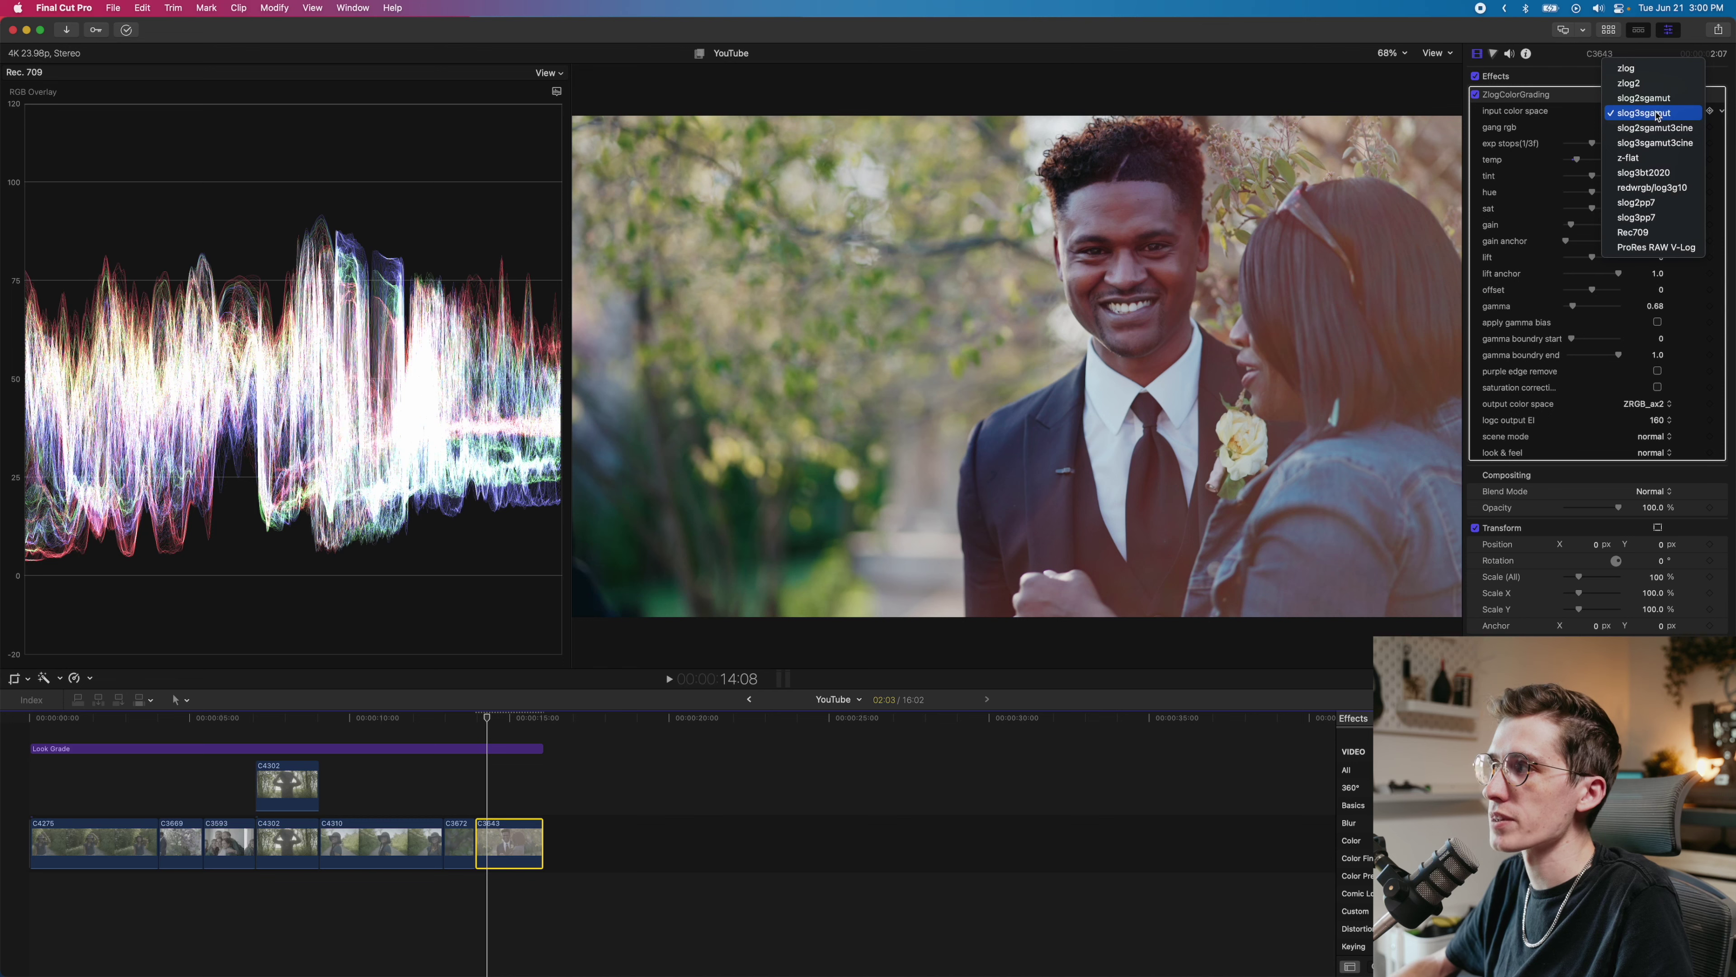
left_click(1657, 85)
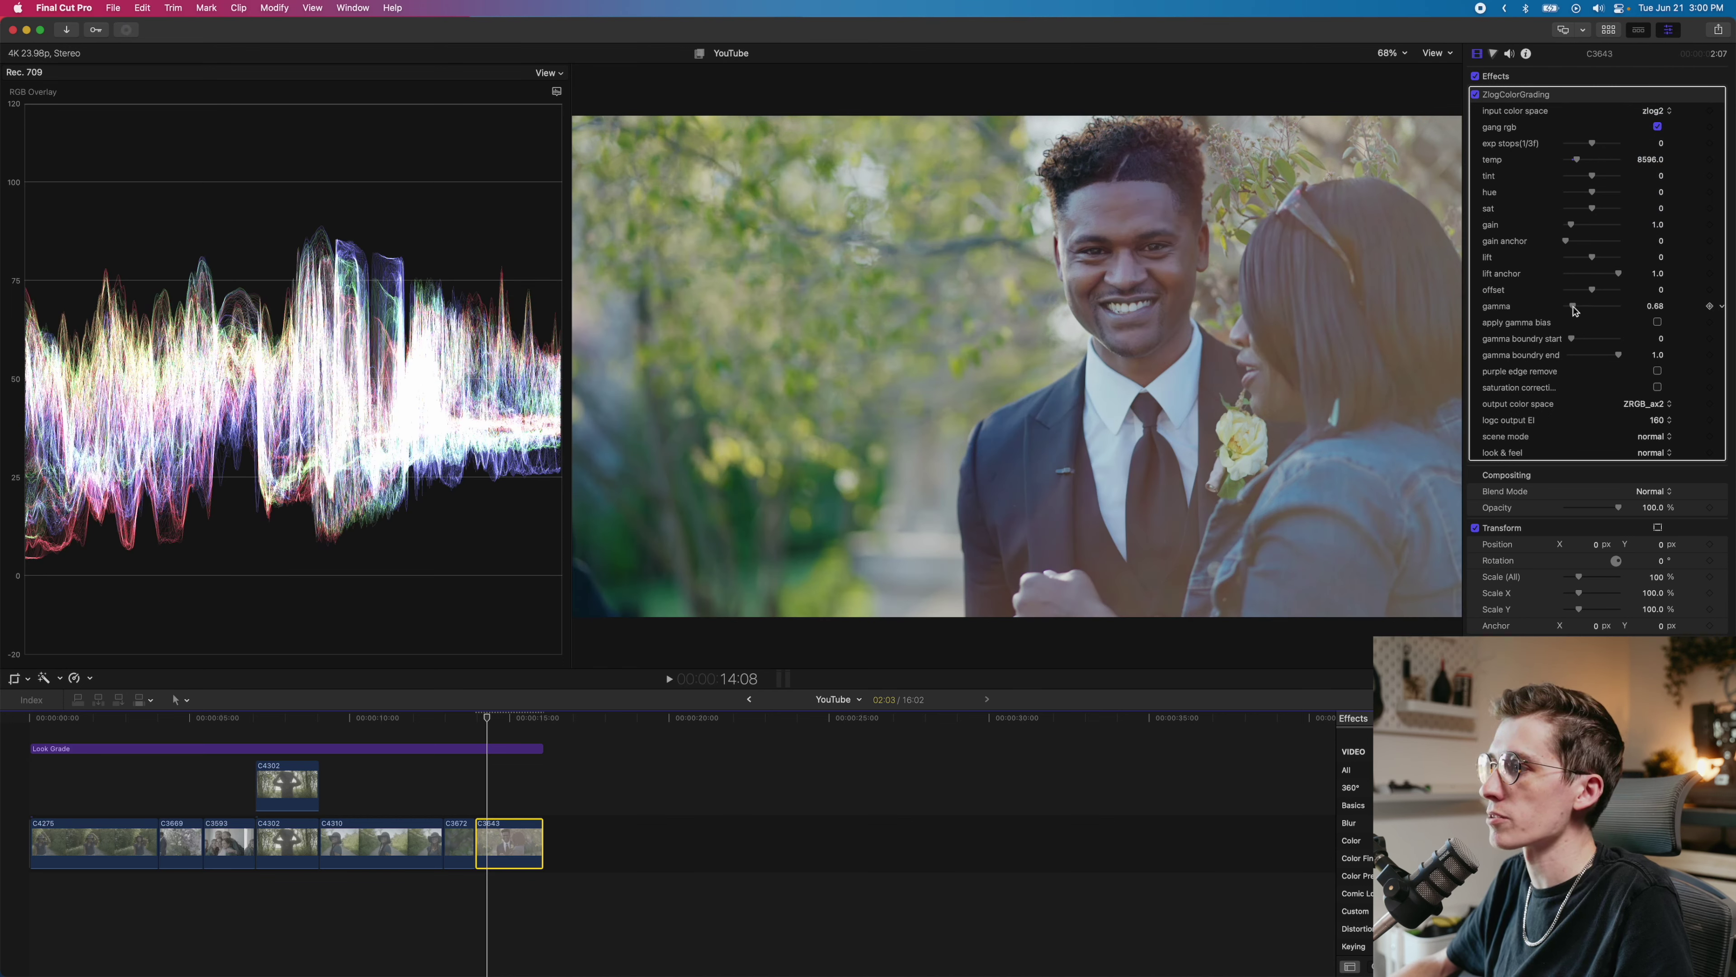
left_click_drag(1573, 310, 1573, 310)
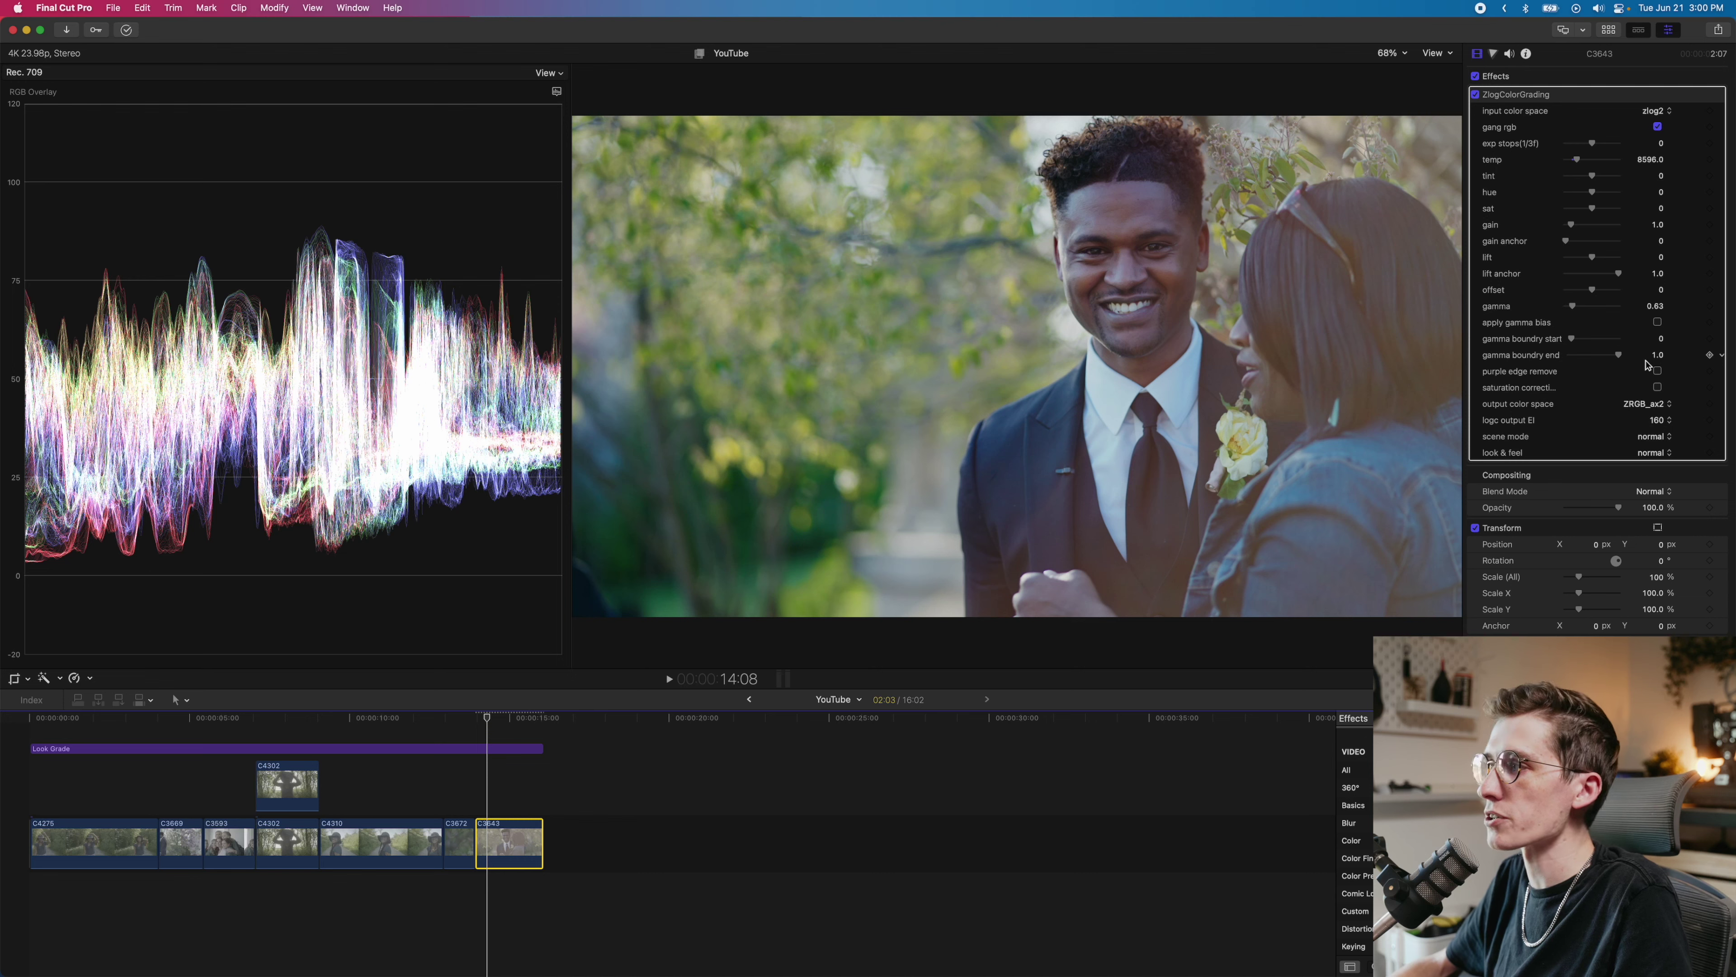
Step: Compare saturation correction off and on, leave it on, and raise sat to 0.03
left_click(1658, 388)
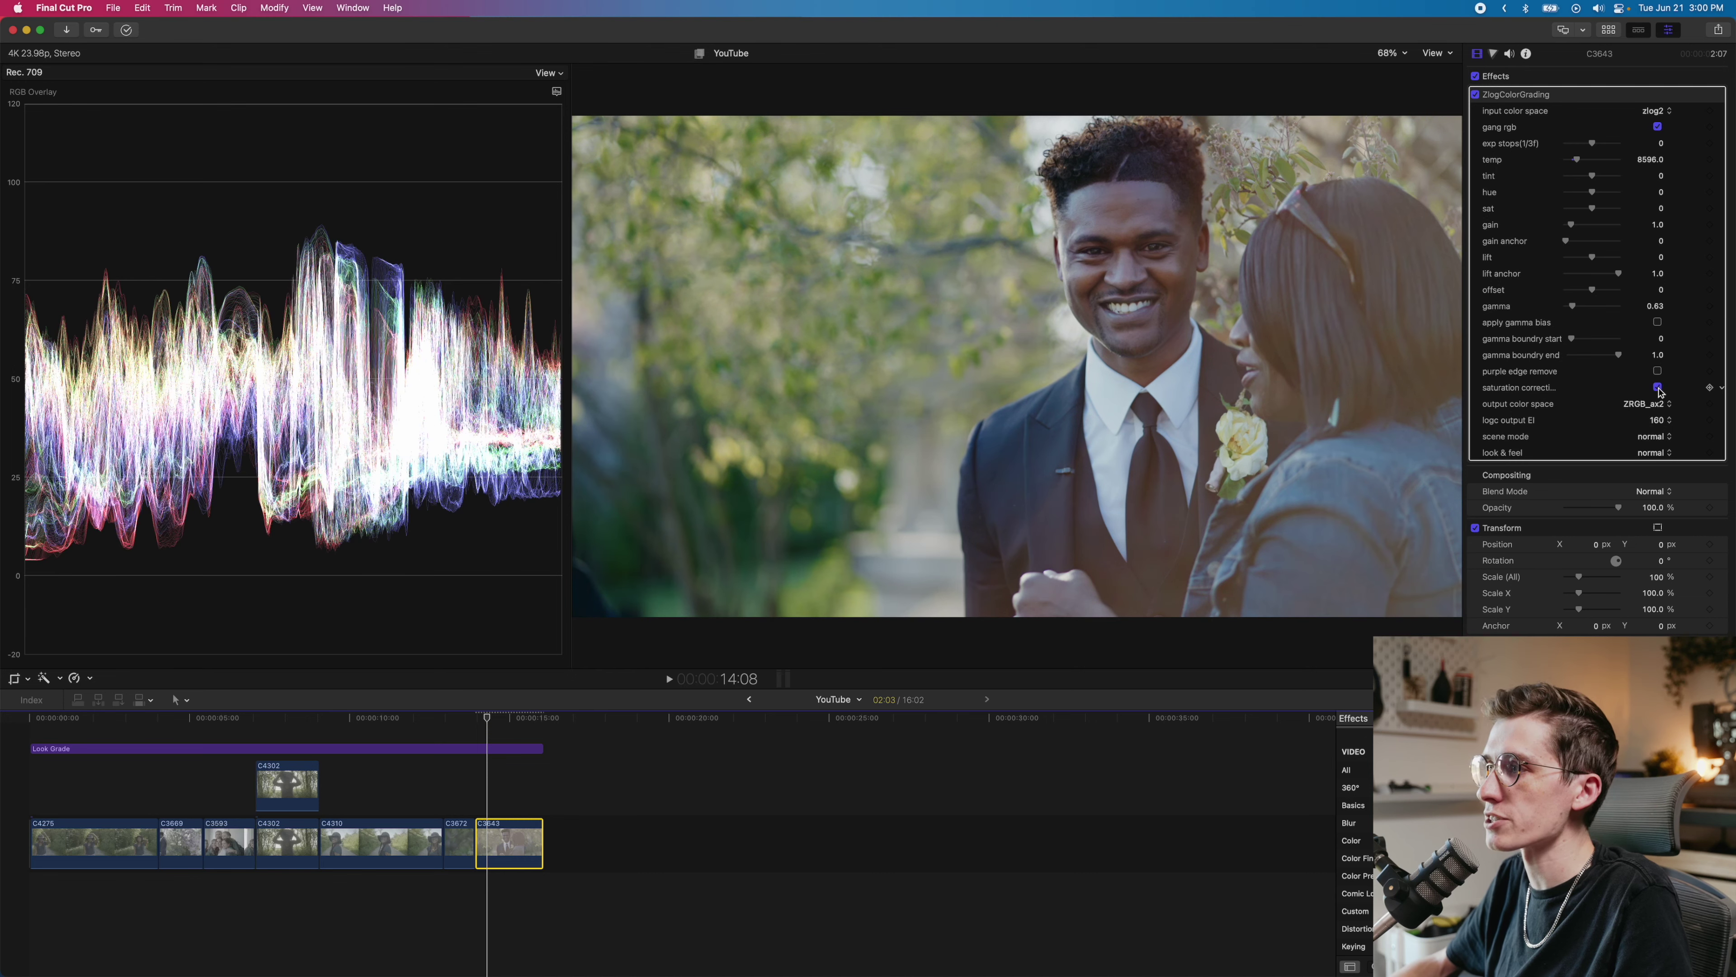
left_click(1659, 388)
left_click(1659, 388)
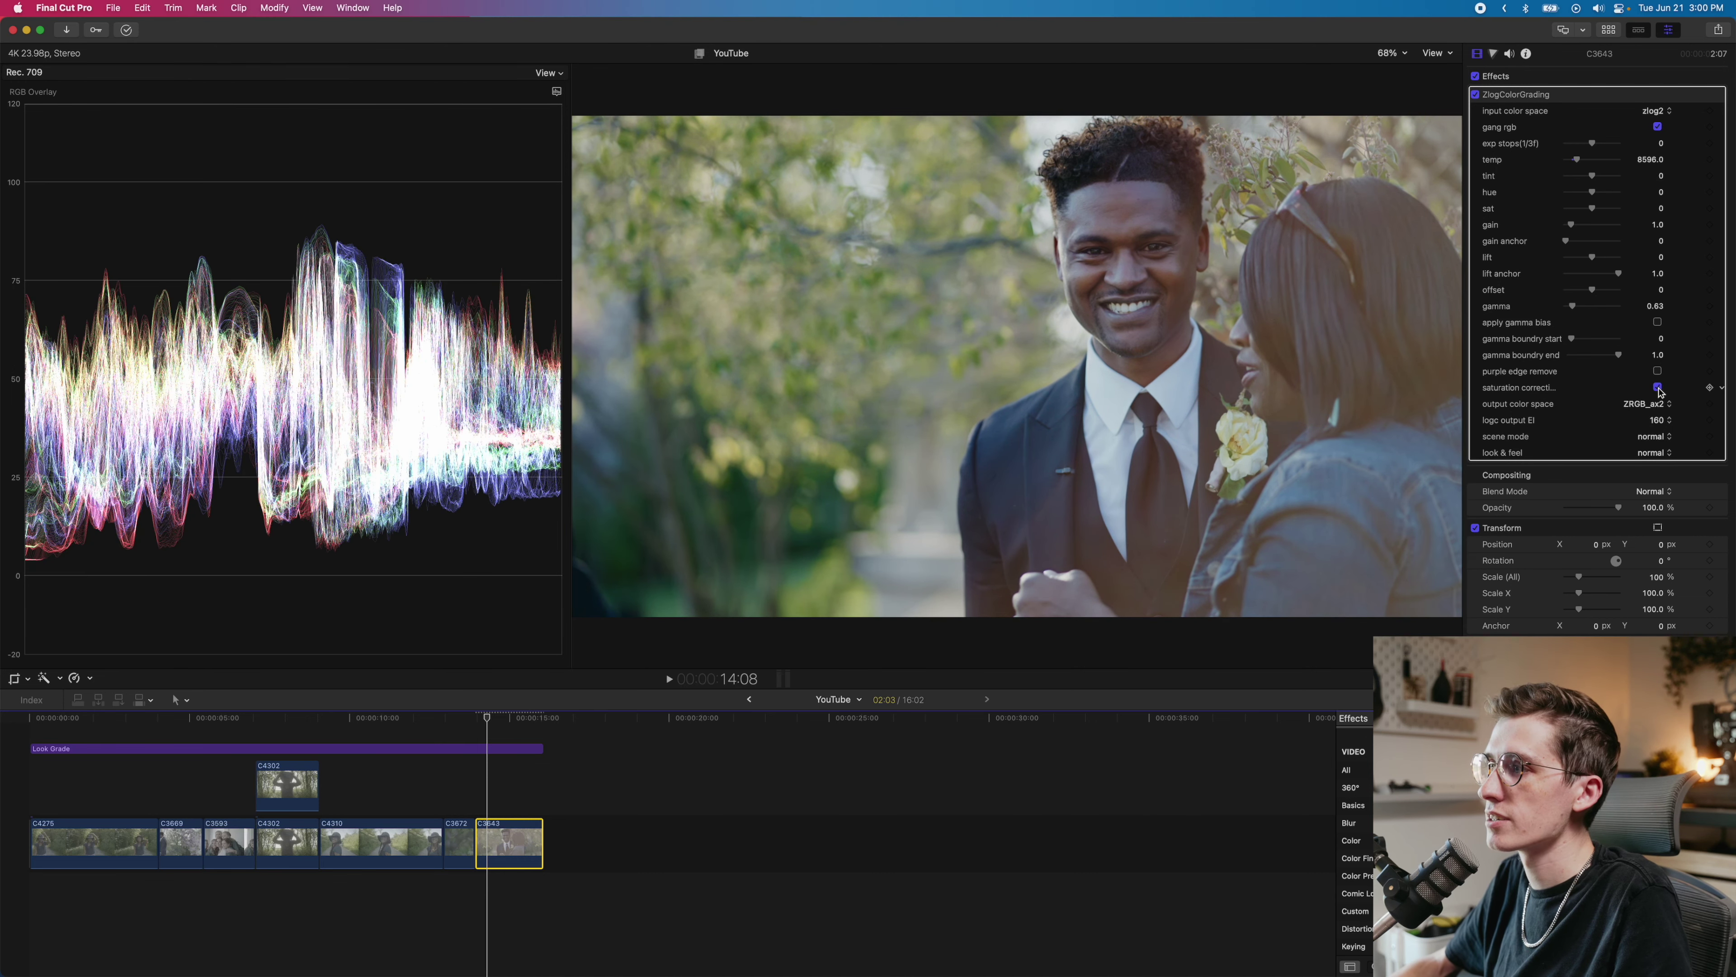
left_click(1659, 388)
left_click(1658, 388)
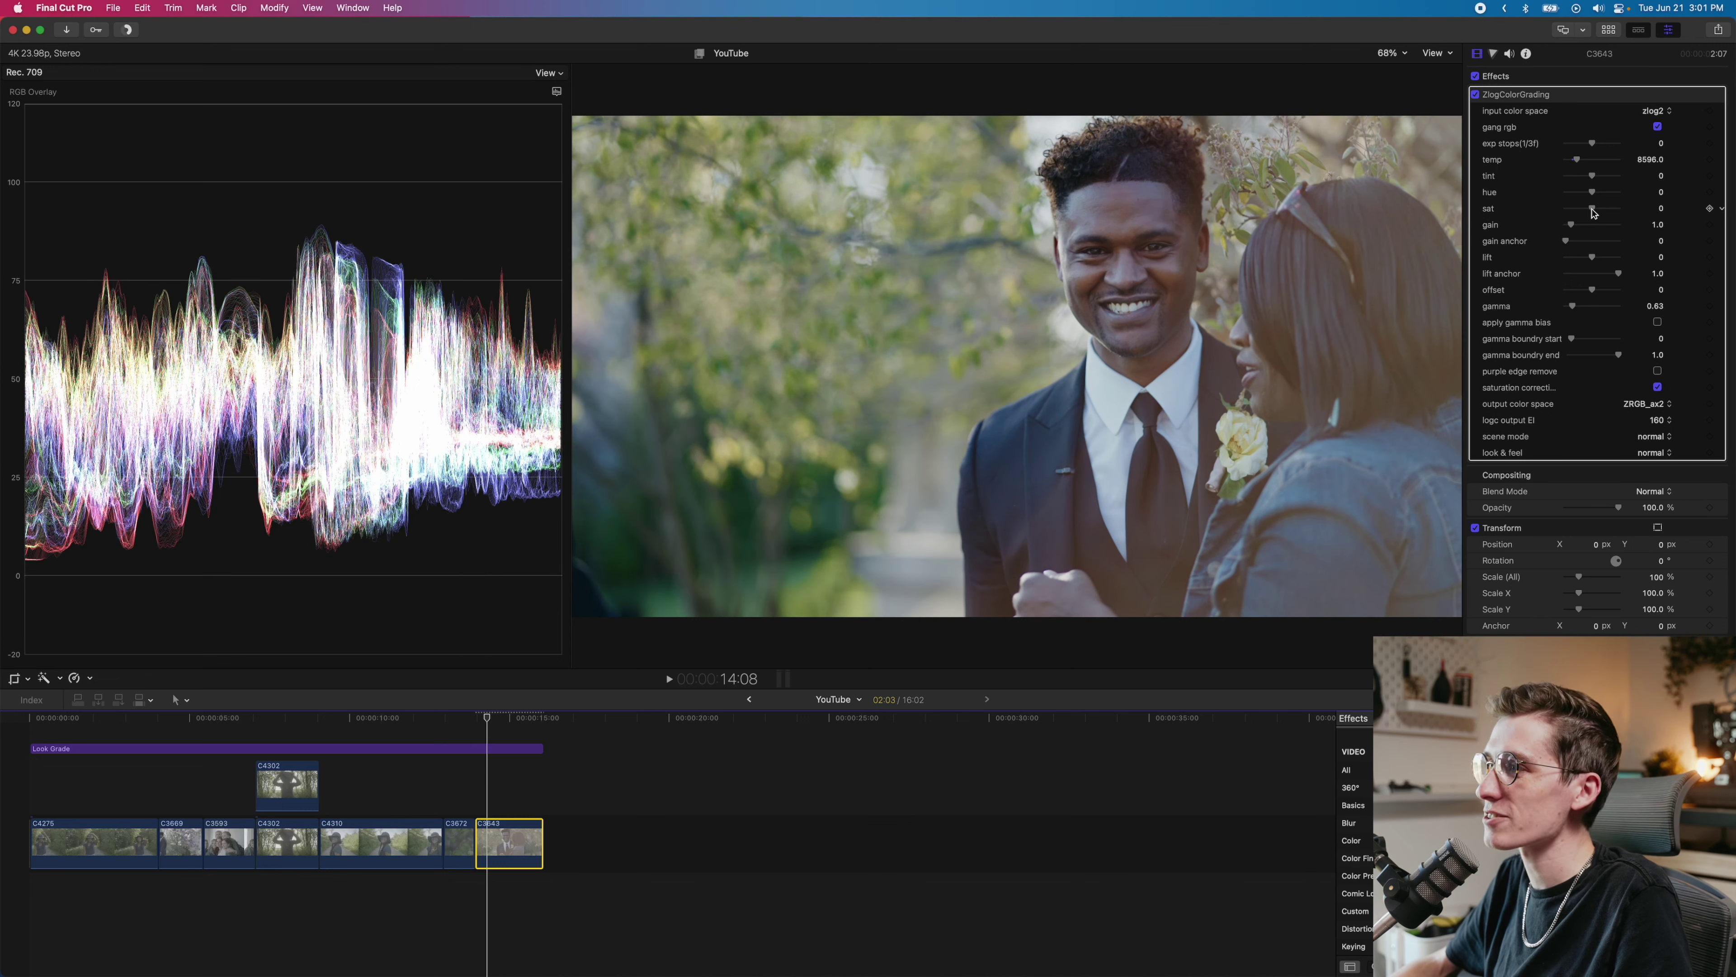
left_click_drag(1593, 212, 1591, 145)
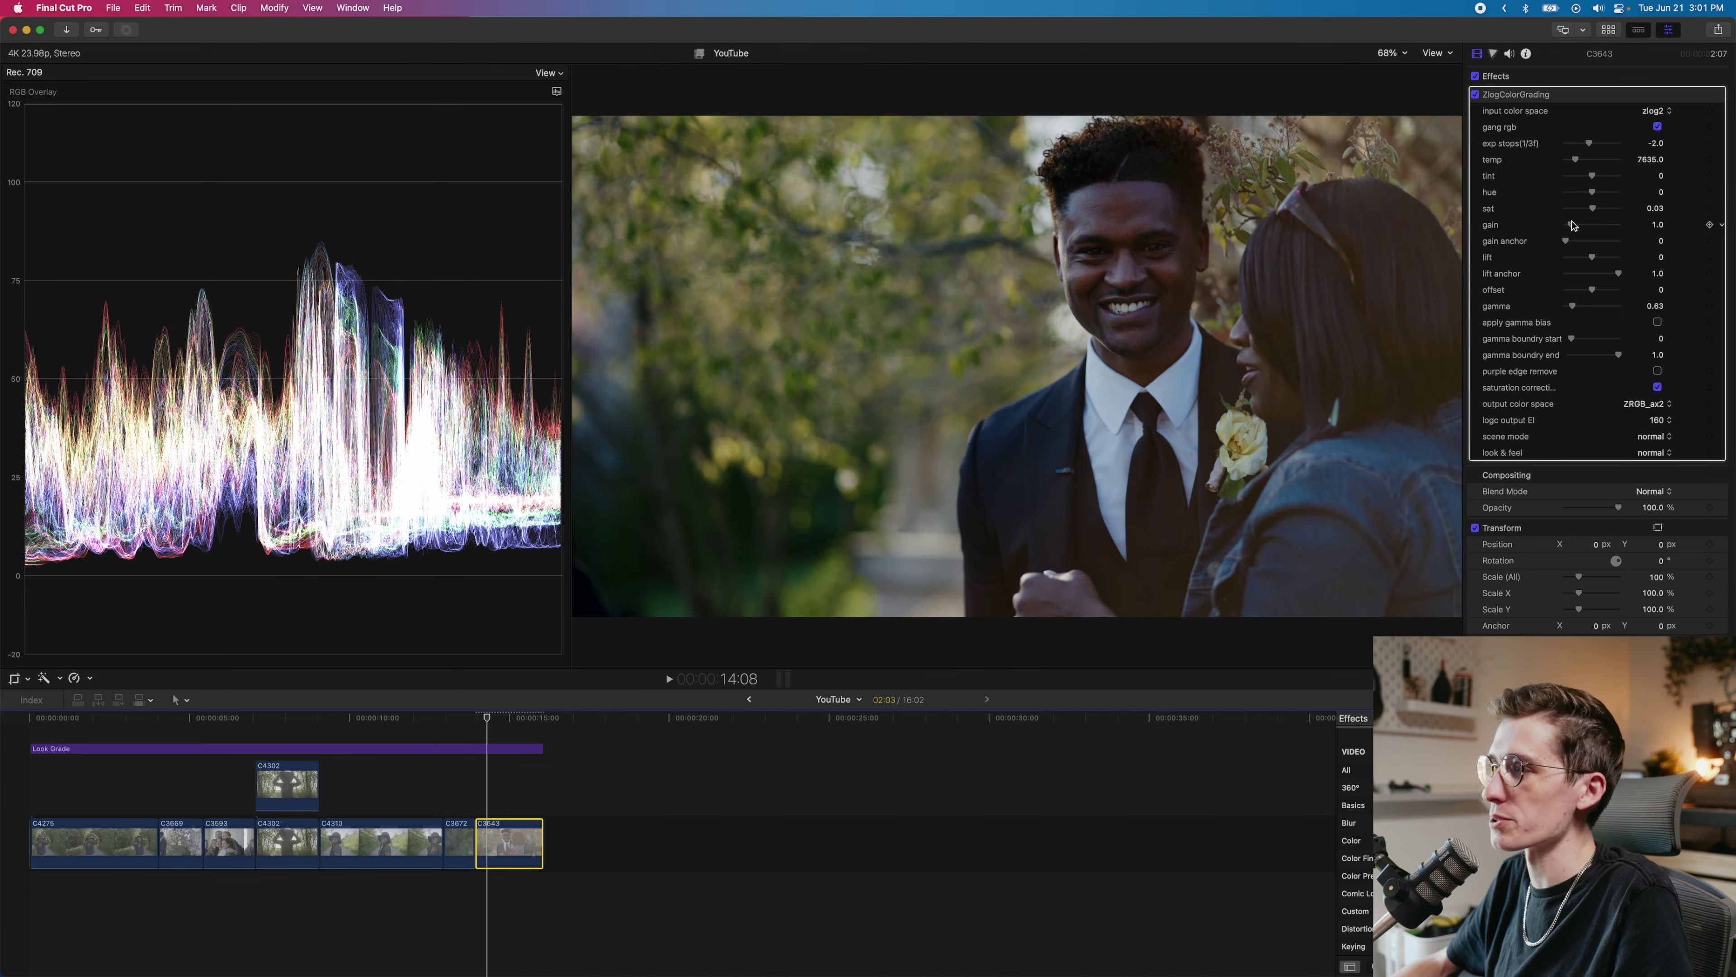
Step: Set clip C3643's gain to 1.18, exposure to -1 stop and gamma to 0.61
left_click_drag(1572, 227, 1571, 224)
left_click_drag(1591, 141, 1590, 141)
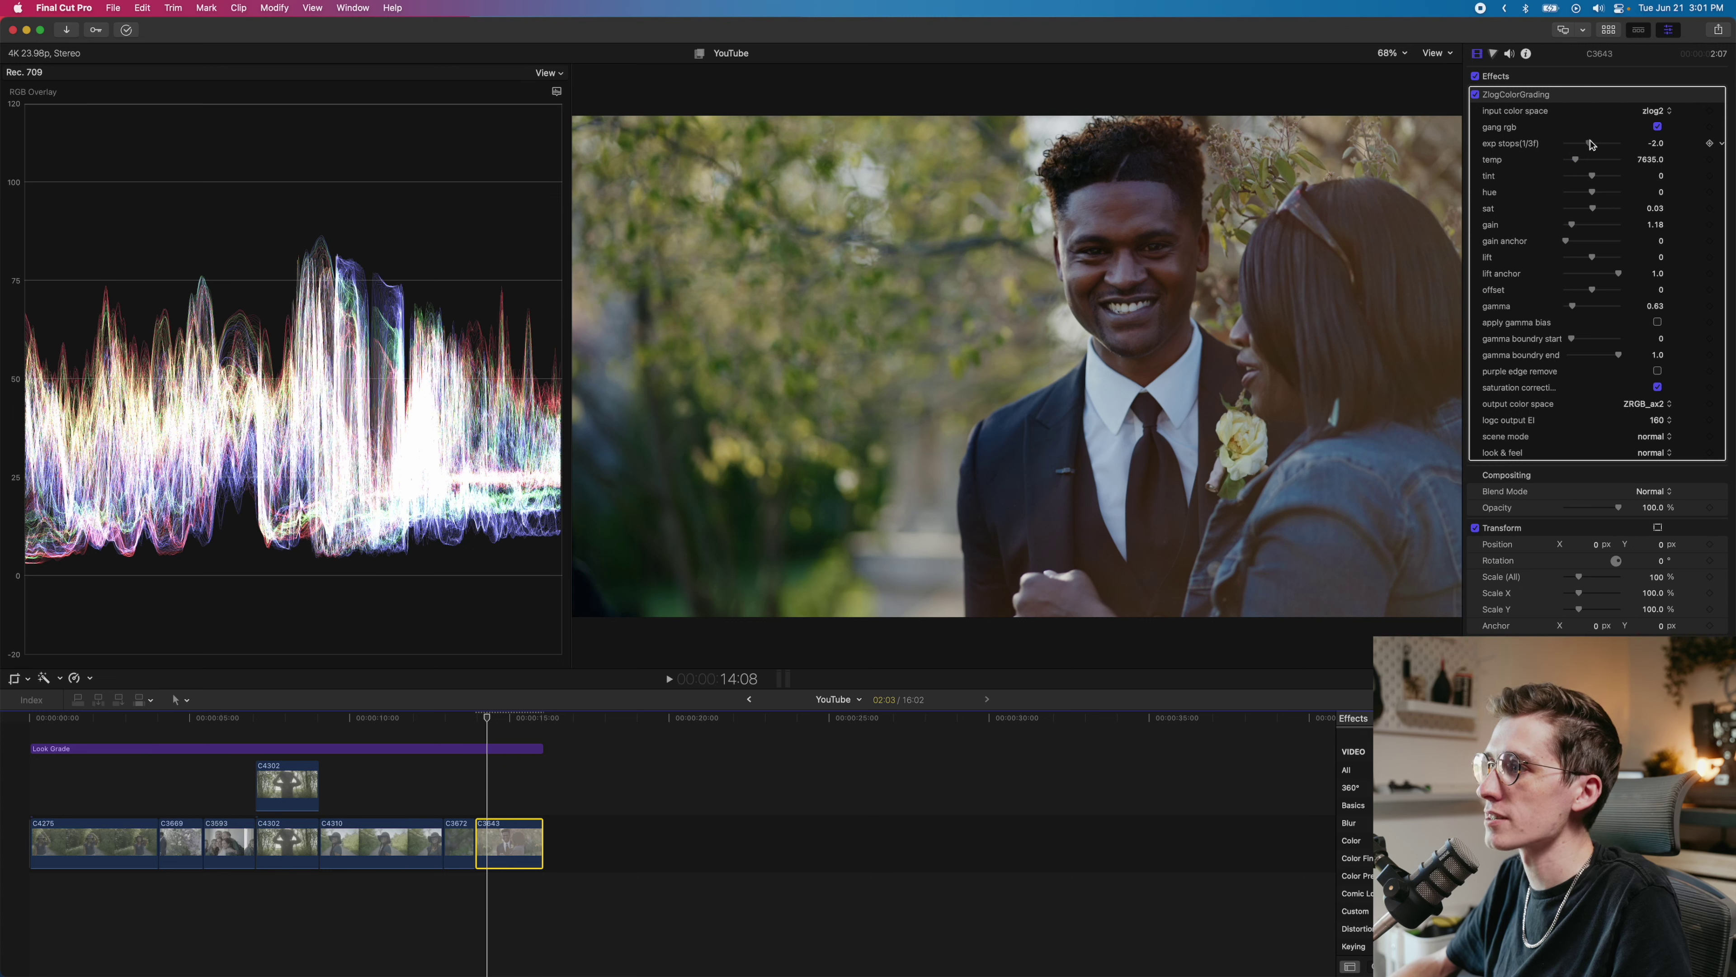
left_click_drag(1590, 143, 1592, 143)
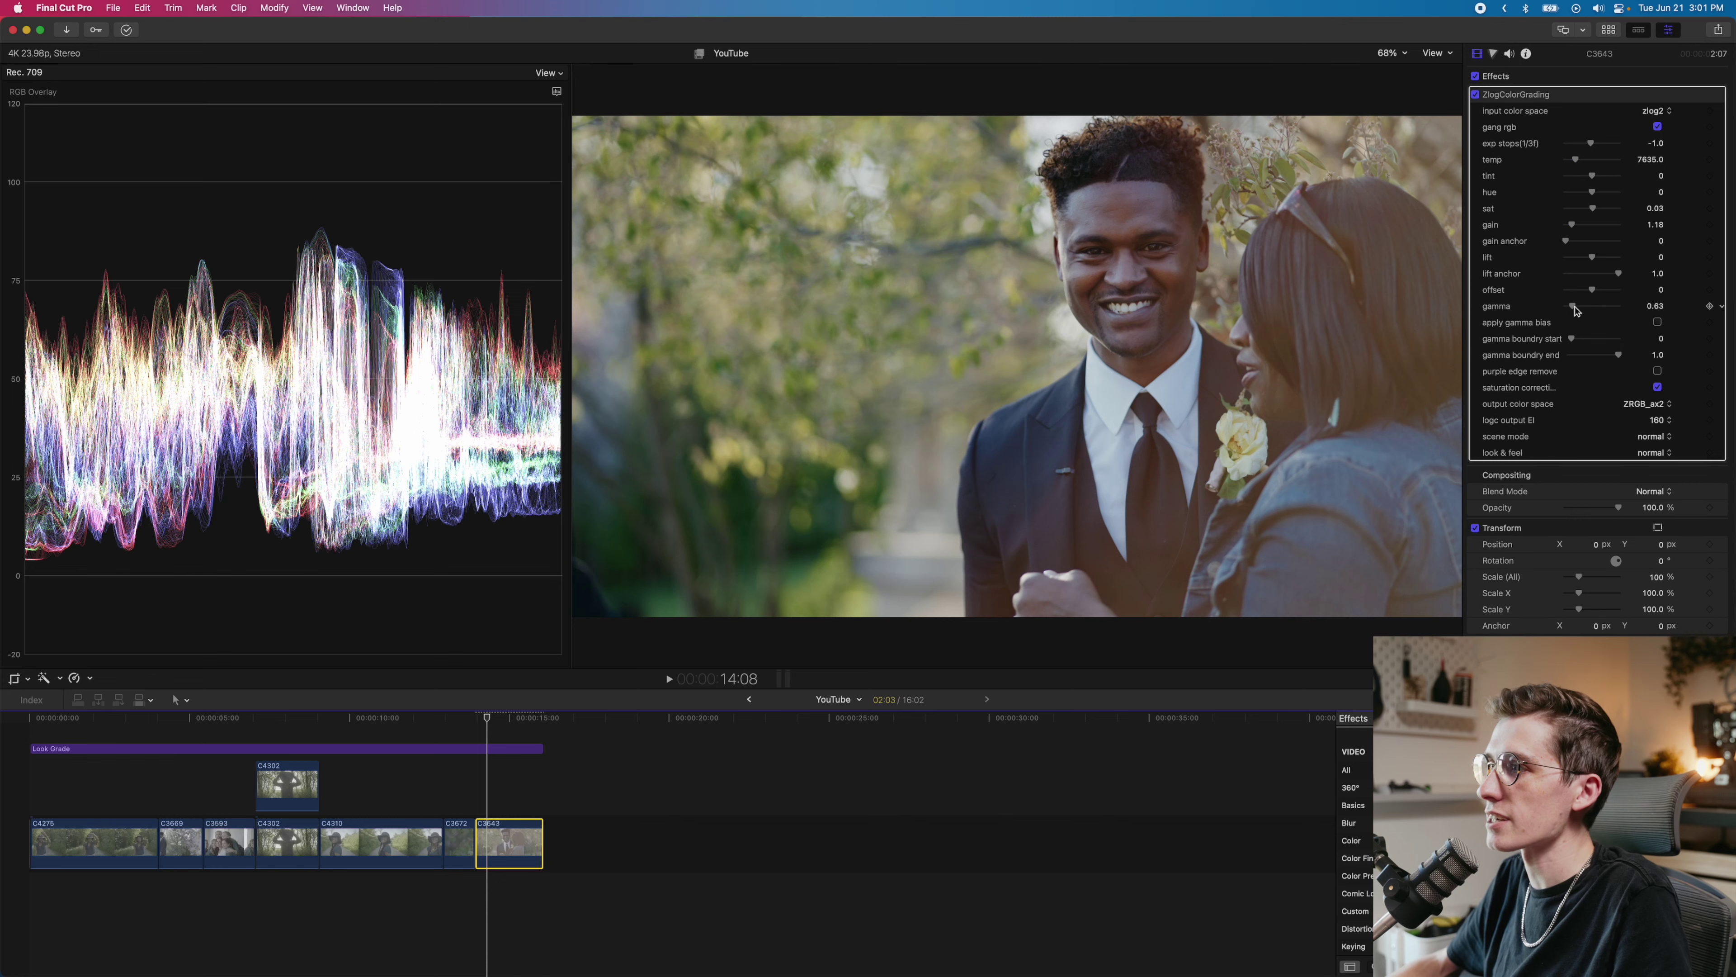
left_click_drag(1574, 309, 1575, 309)
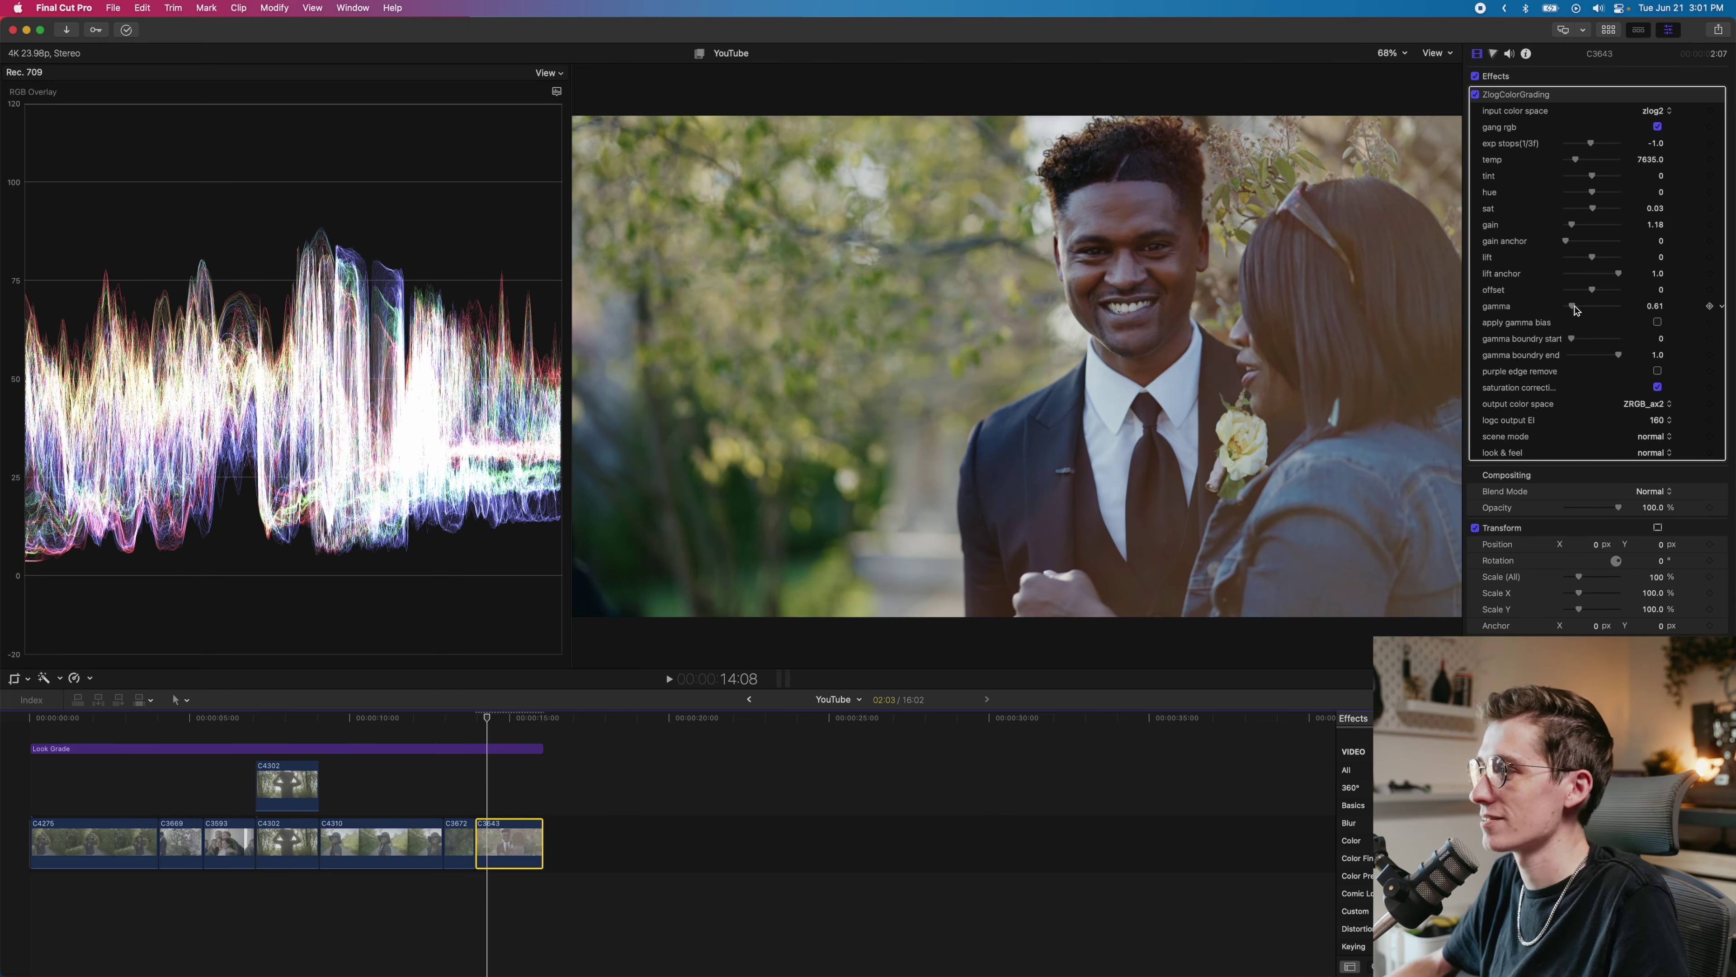
Step: Toggle saturation correction on and off to compare the grade, leaving it unchecked
left_click(1658, 388)
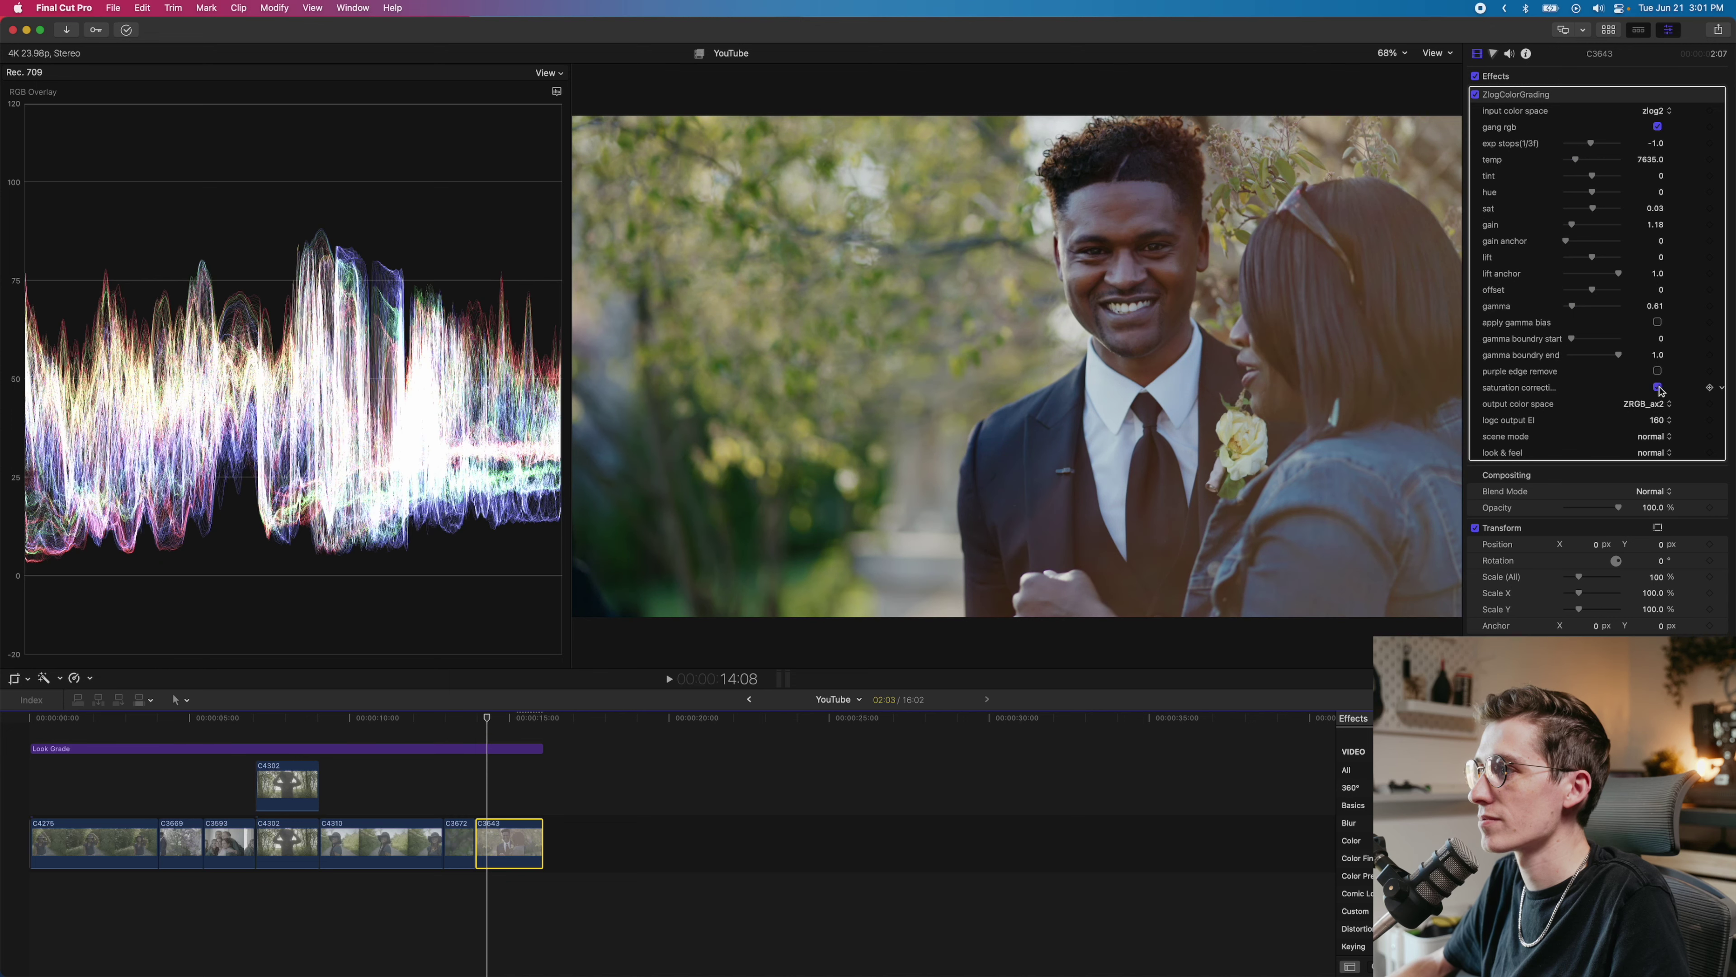
left_click(1658, 388)
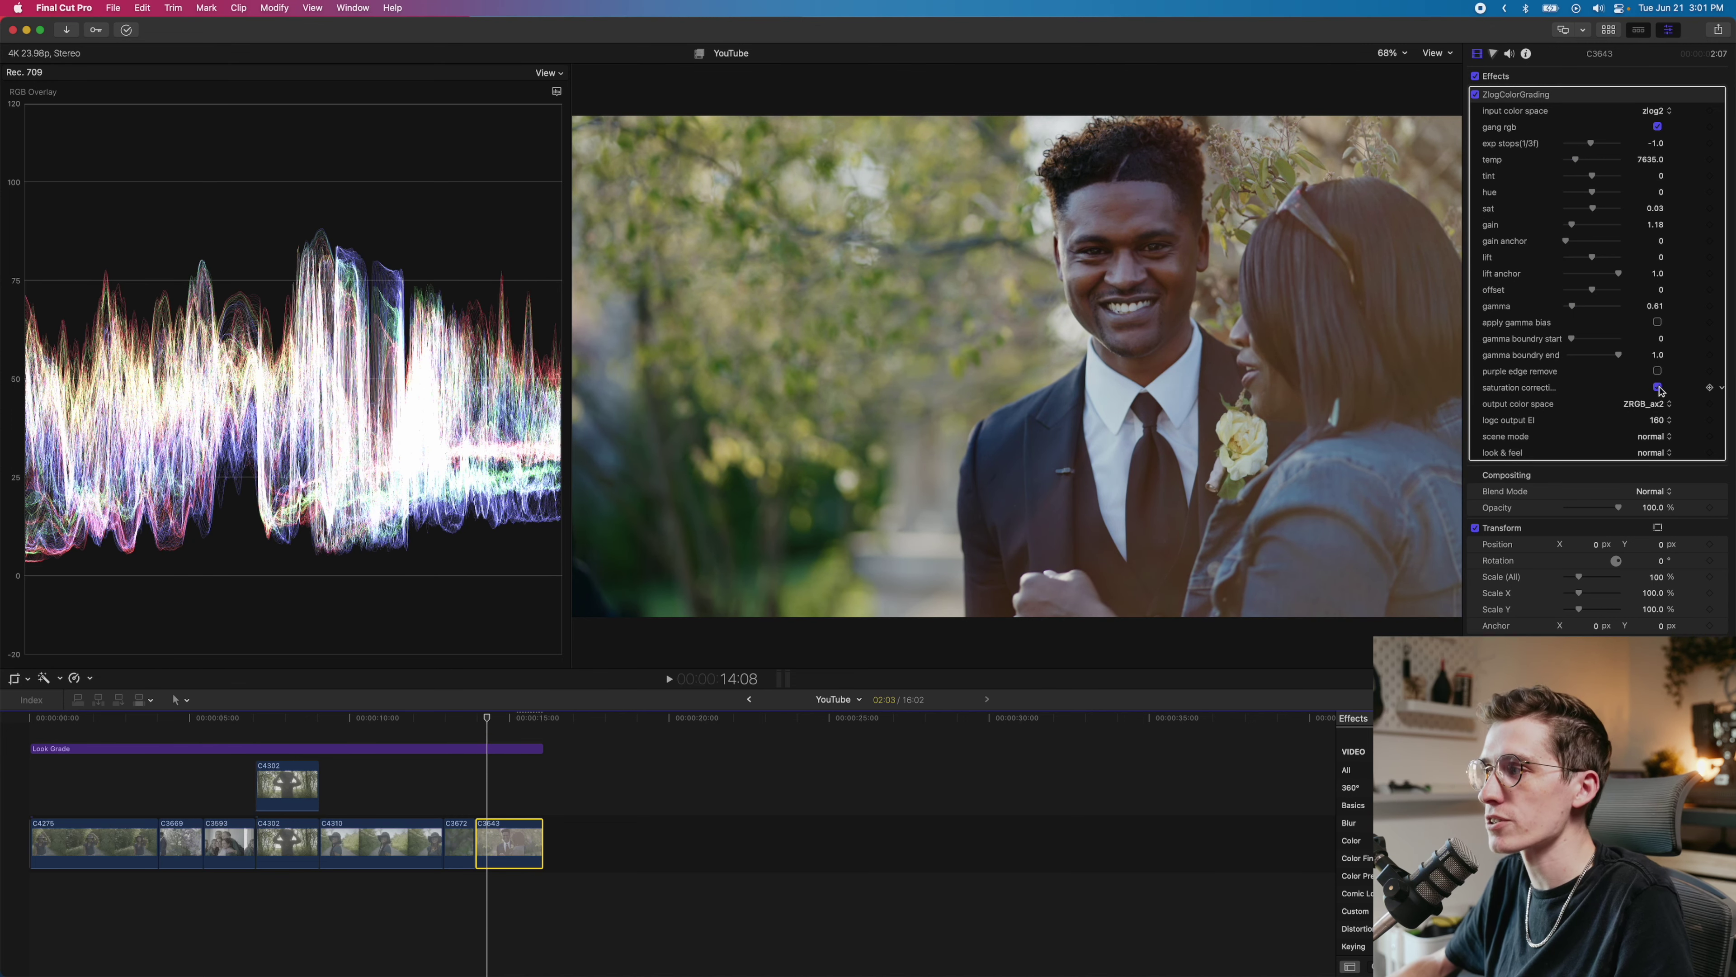
left_click(1658, 388)
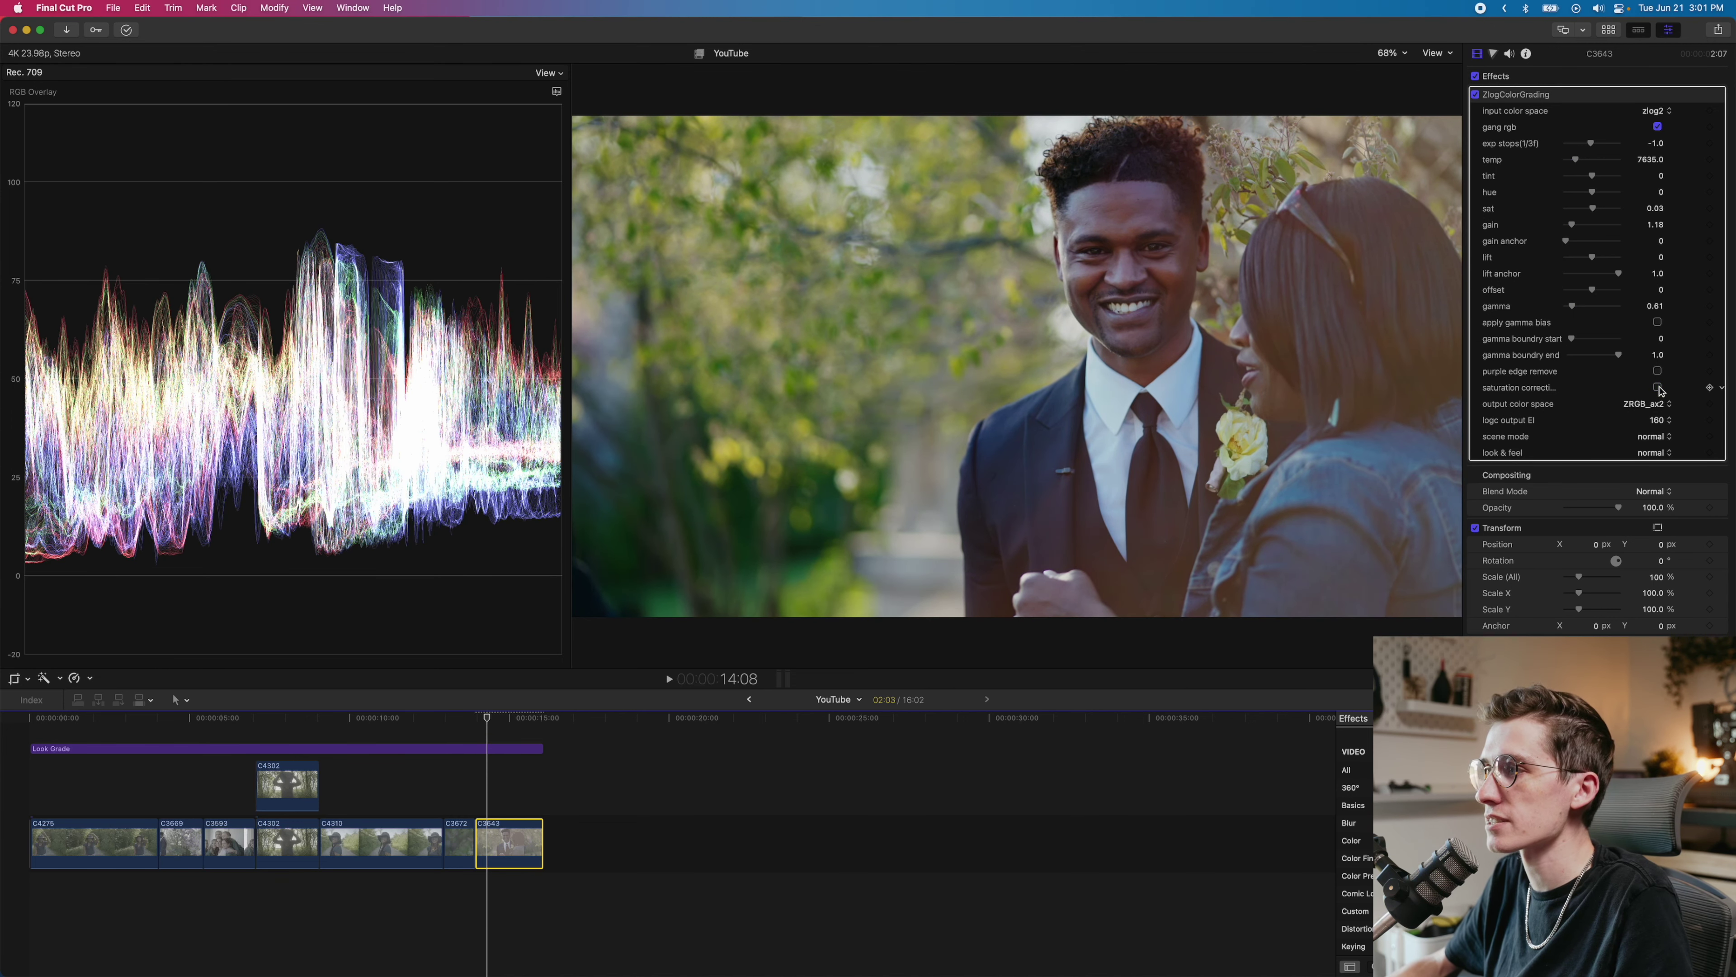
left_click(1658, 388)
left_click(1658, 388)
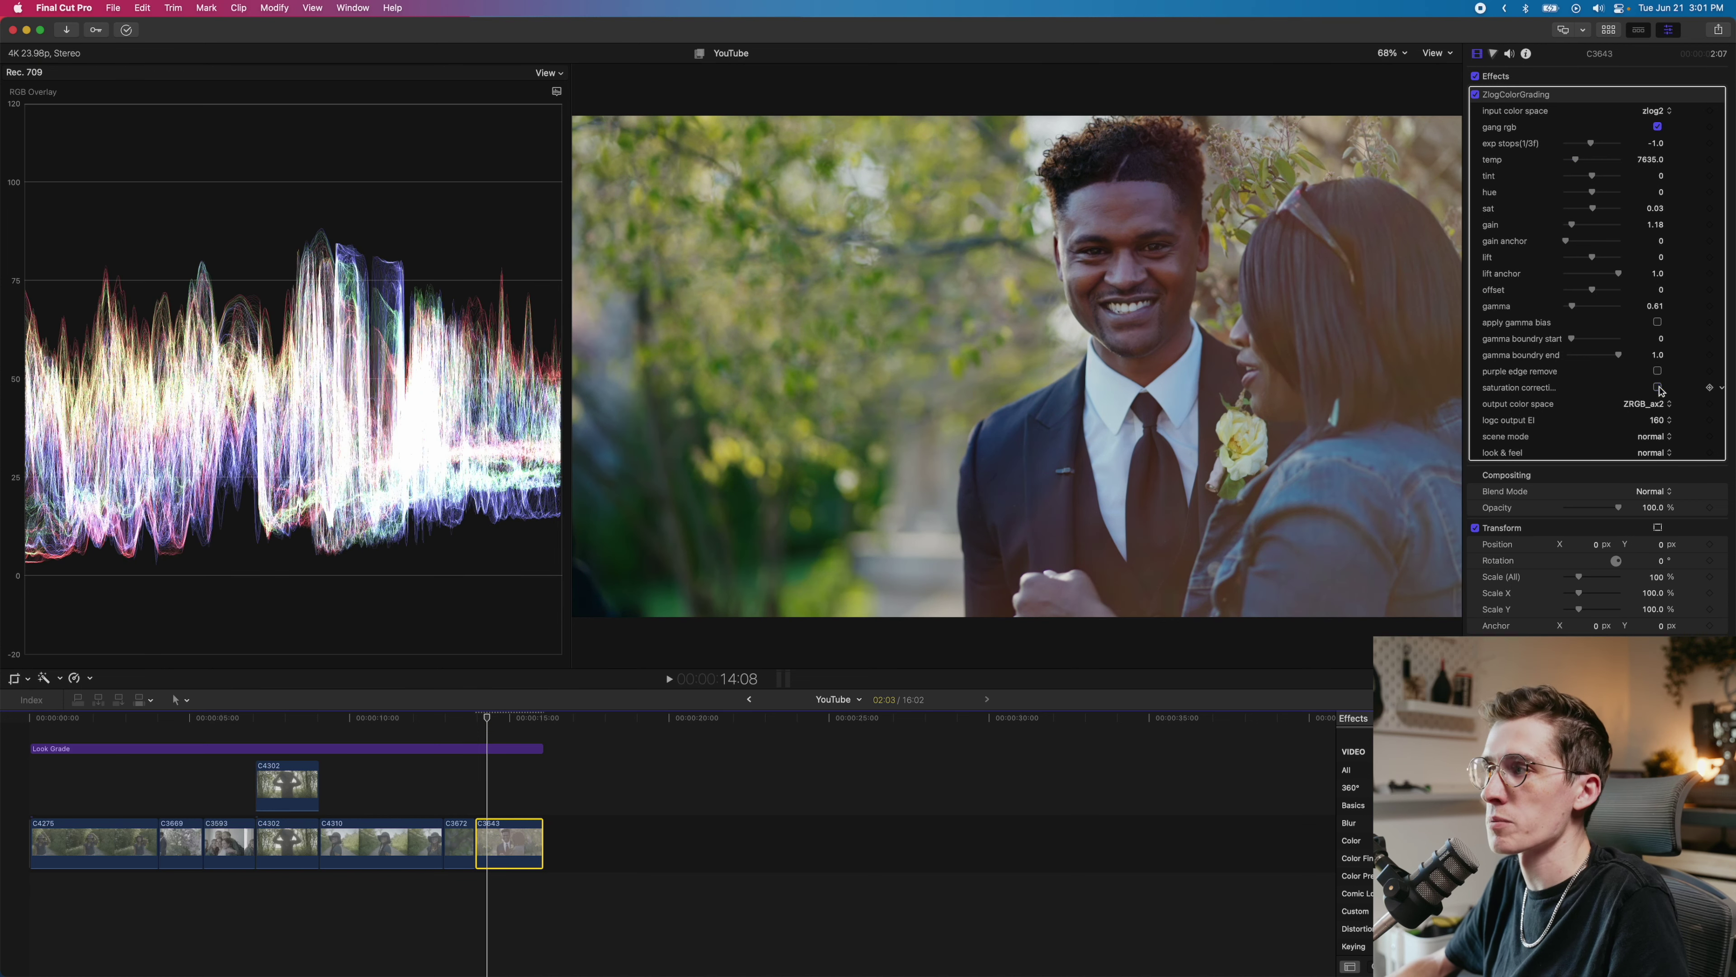